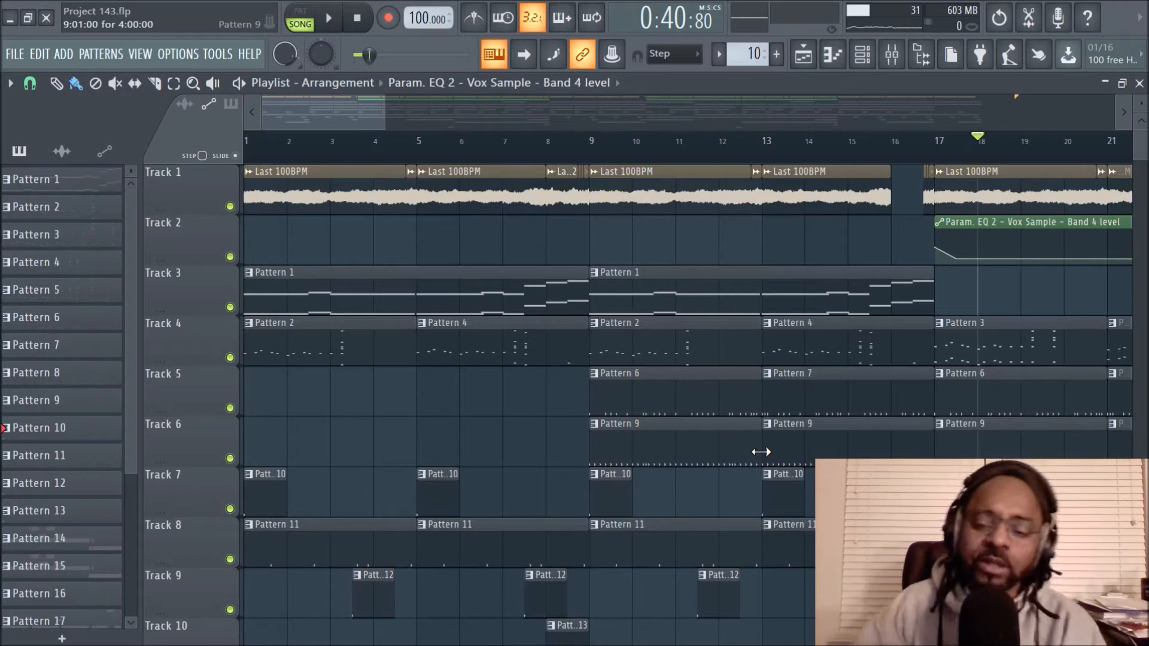
Step: Return playback to the song start and look over the clip layout across the arrangement's tracks
scroll(567, 157, down, 3)
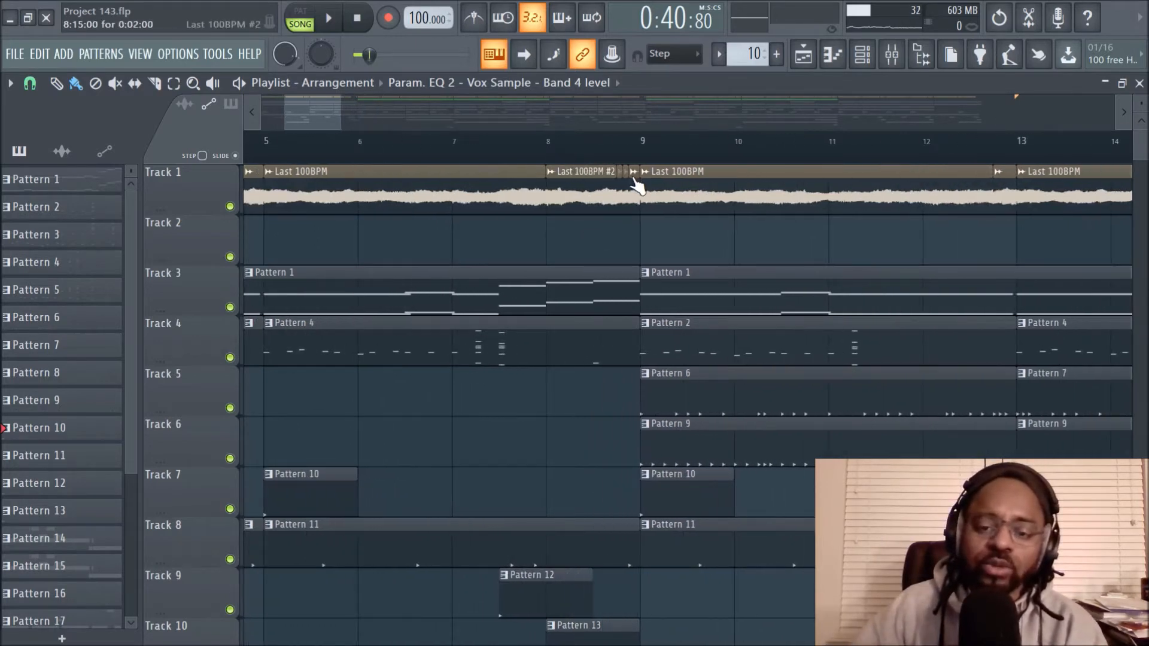
scroll(598, 154, down, 1)
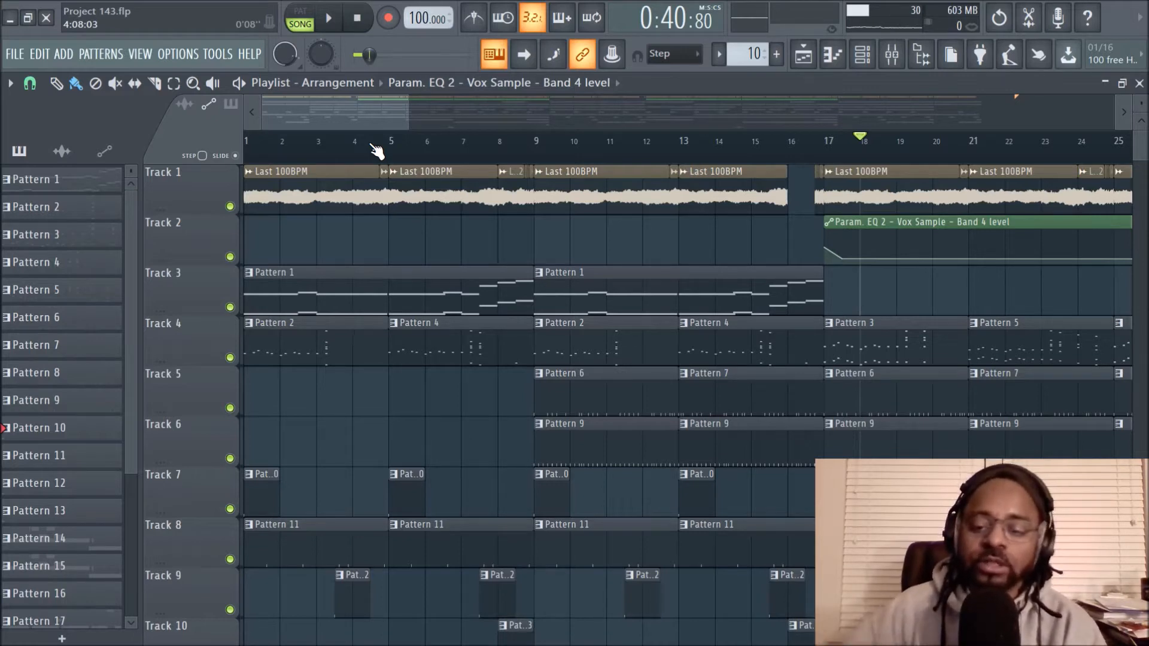
click(357, 18)
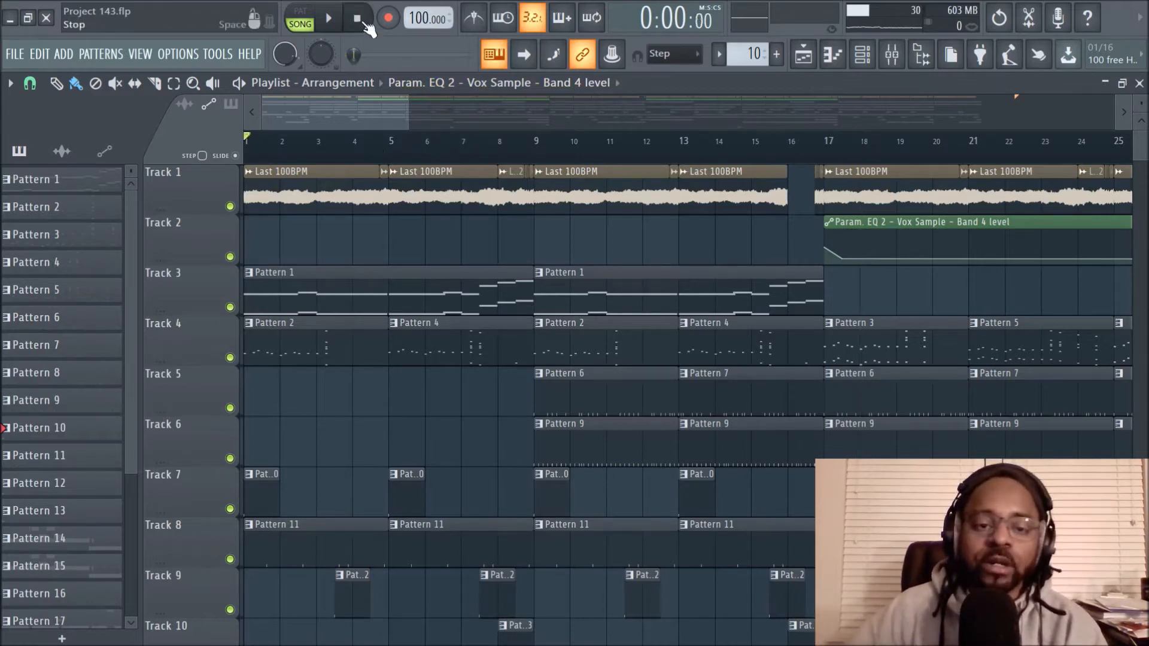
scroll(466, 255, down, 3)
scroll(528, 292, down, 3)
scroll(528, 291, up, 5)
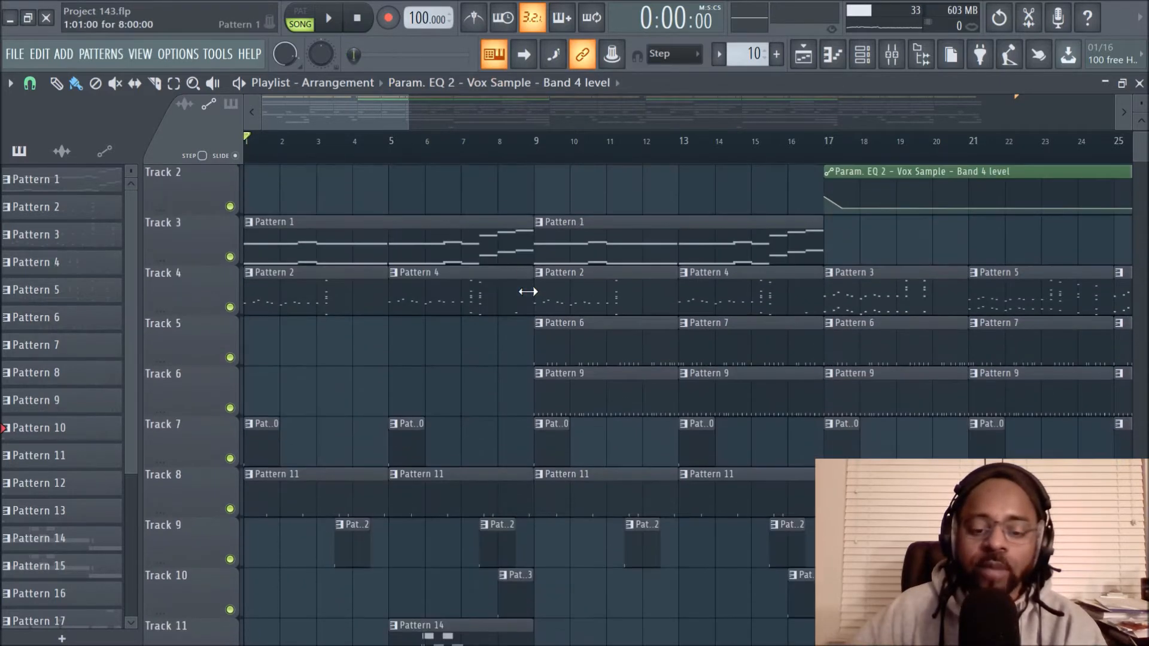
scroll(531, 165, down, 2)
scroll(539, 186, up, 1)
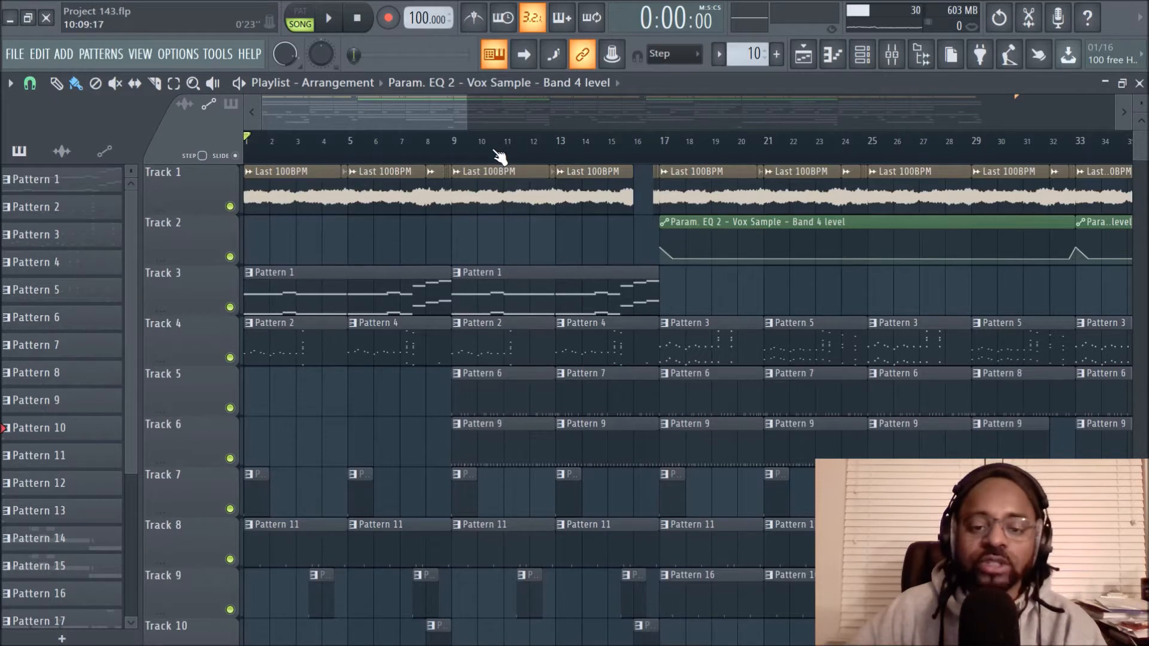
scroll(499, 157, up, 8)
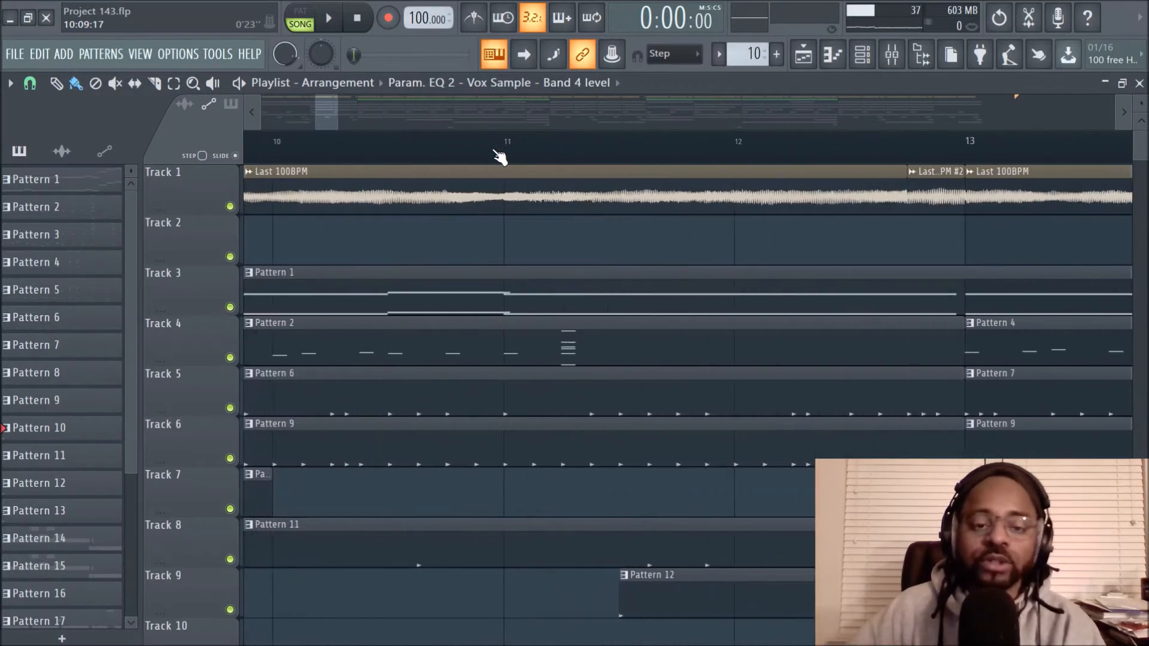
drag(328, 113, 222, 116)
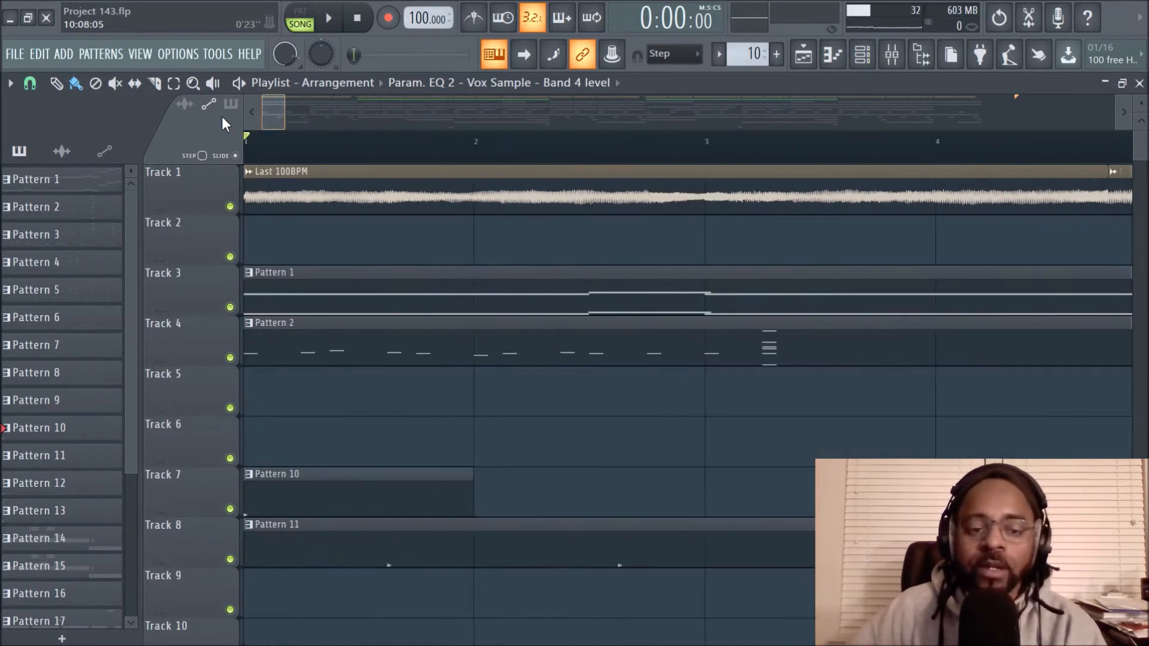
scroll(370, 160, down, 3)
scroll(370, 161, down, 4)
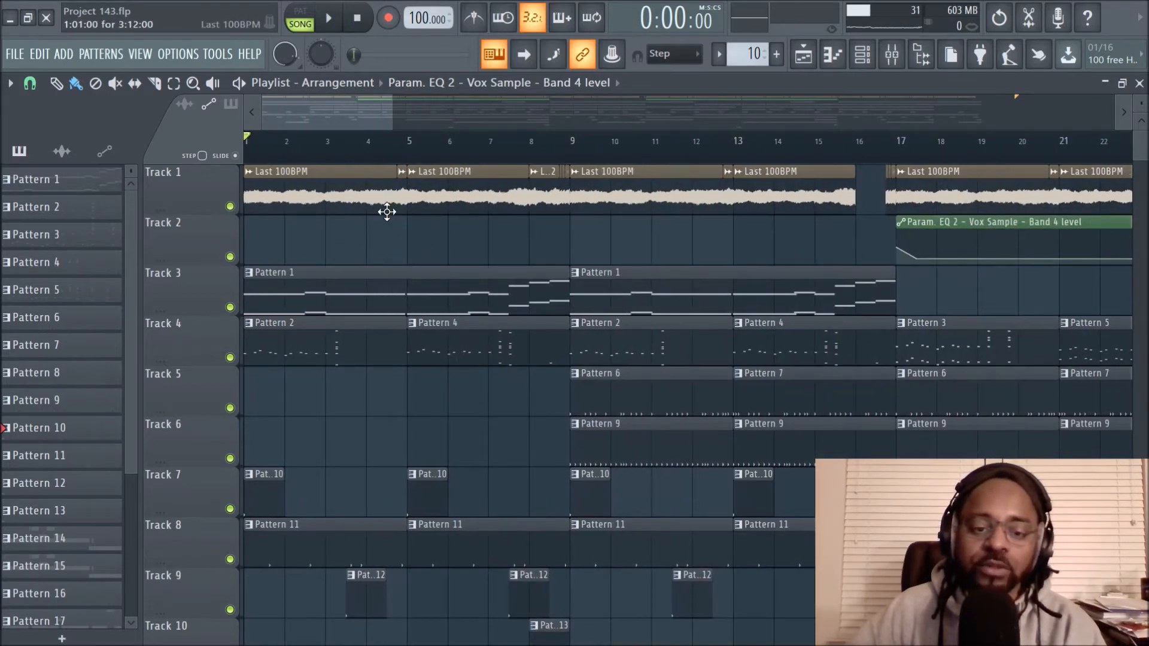
scroll(390, 161, down, 4)
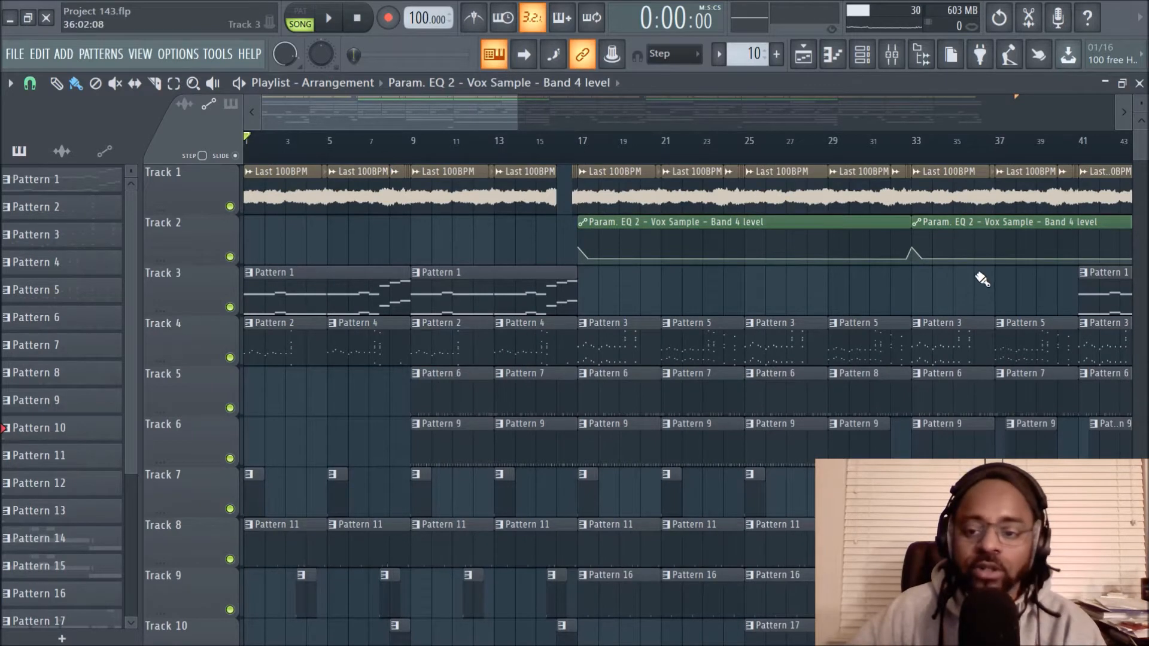
Step: Play the full arrangement from the start through the second section, reviewing all tracks, and stop it
click(329, 18)
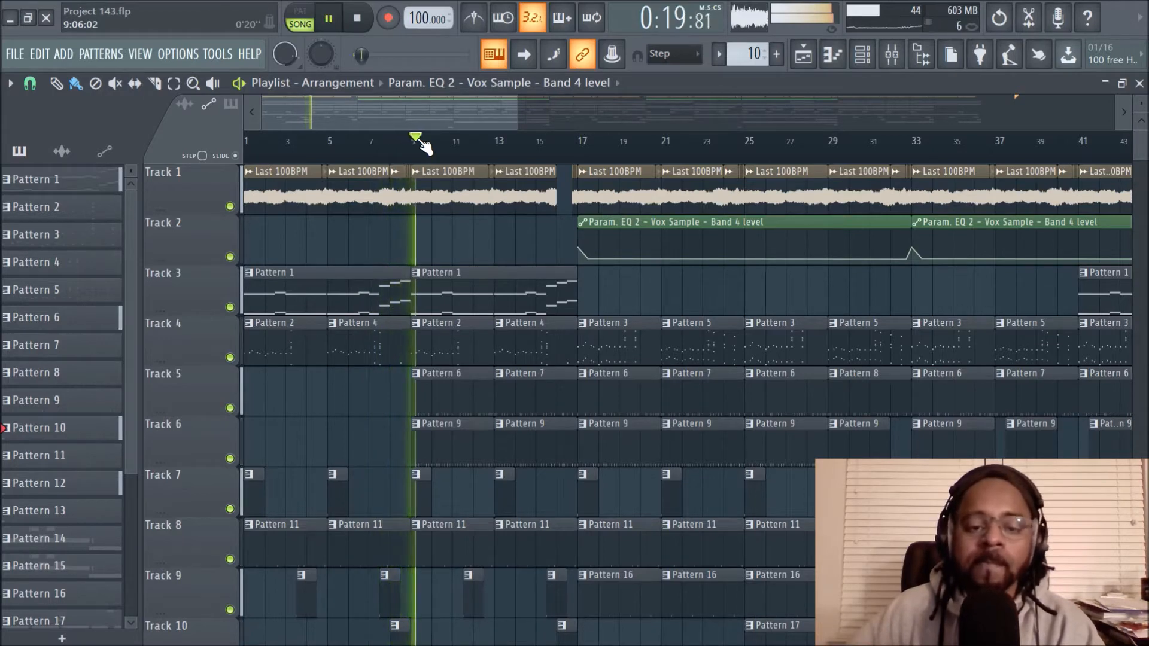
scroll(482, 165, down, 4)
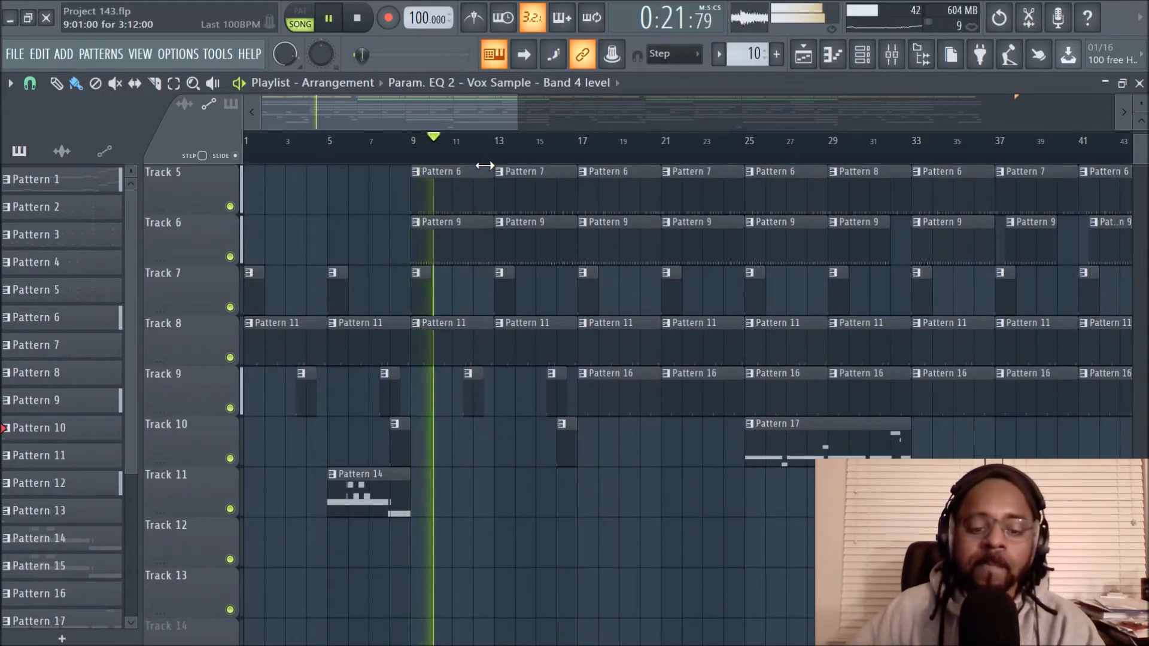
scroll(484, 165, up, 4)
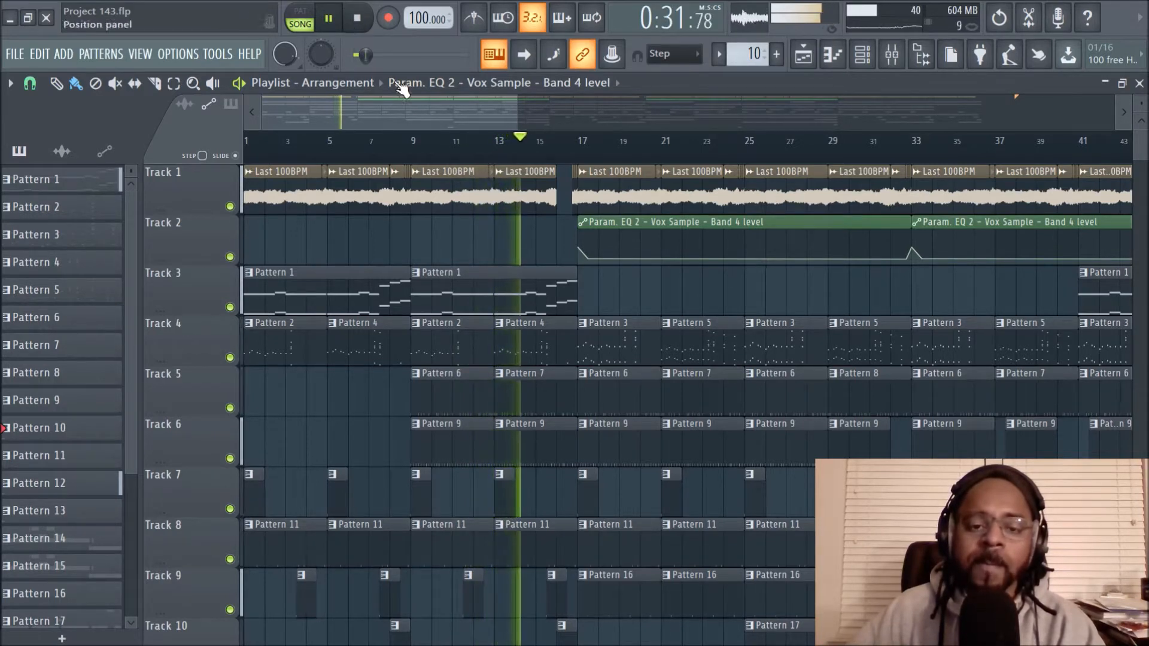
scroll(461, 160, down, 2)
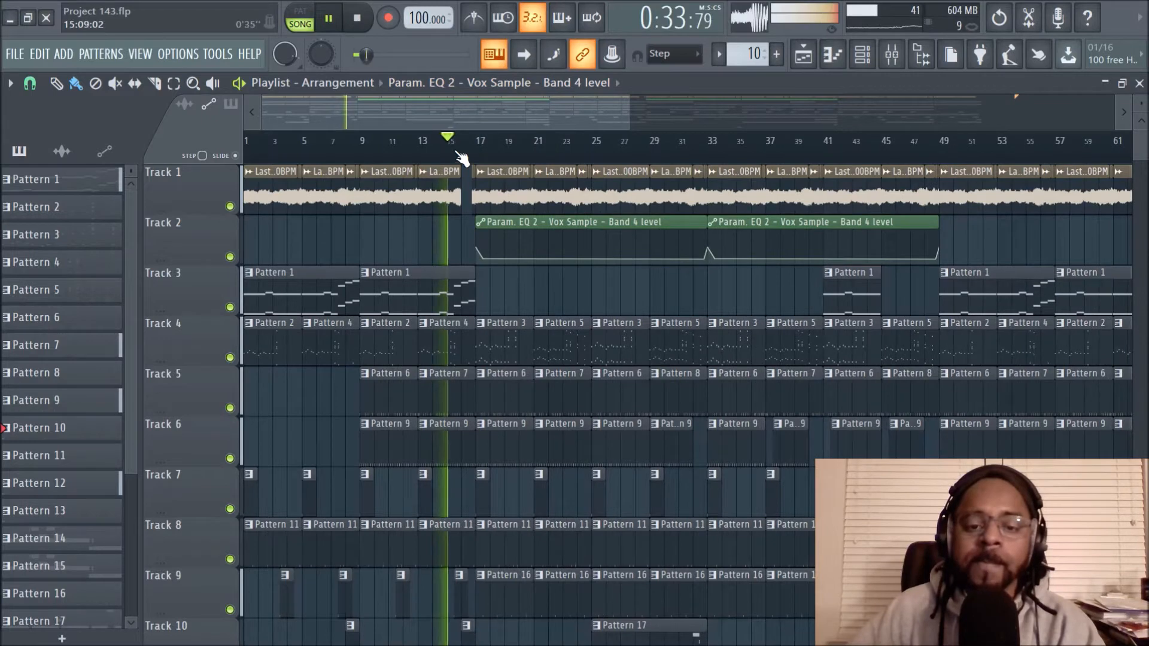
click(363, 27)
Step: Solo Track 1 and enlarge its height to show the Last 100BPM waveform in detail
scroll(413, 146, up, 3)
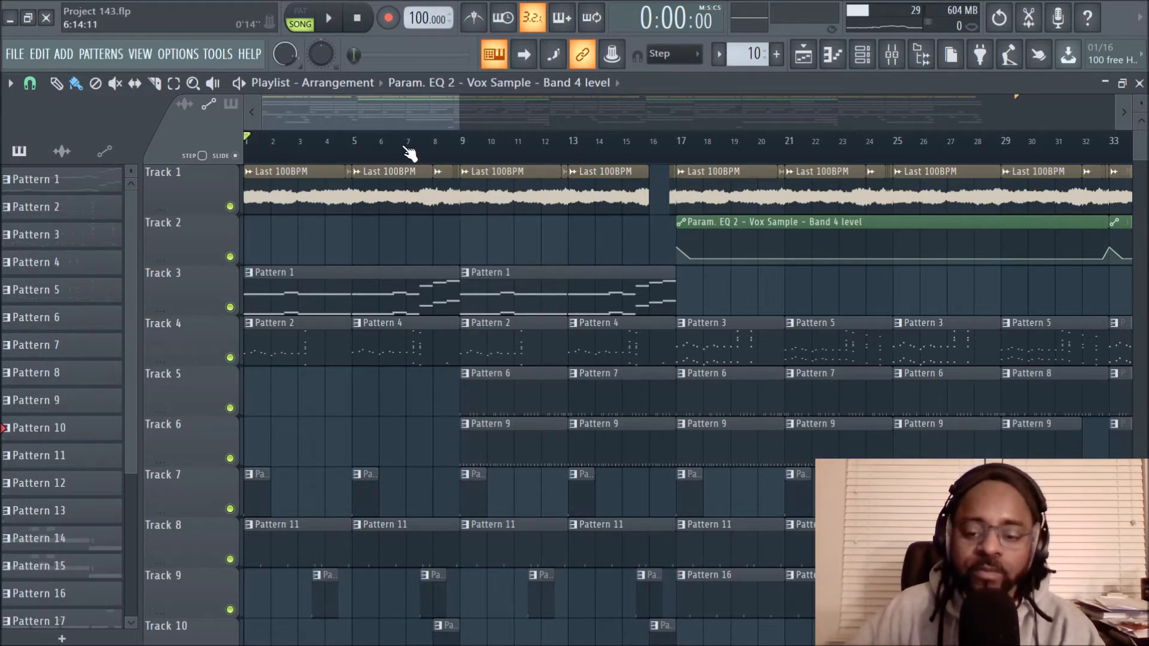
scroll(409, 154, down, 1)
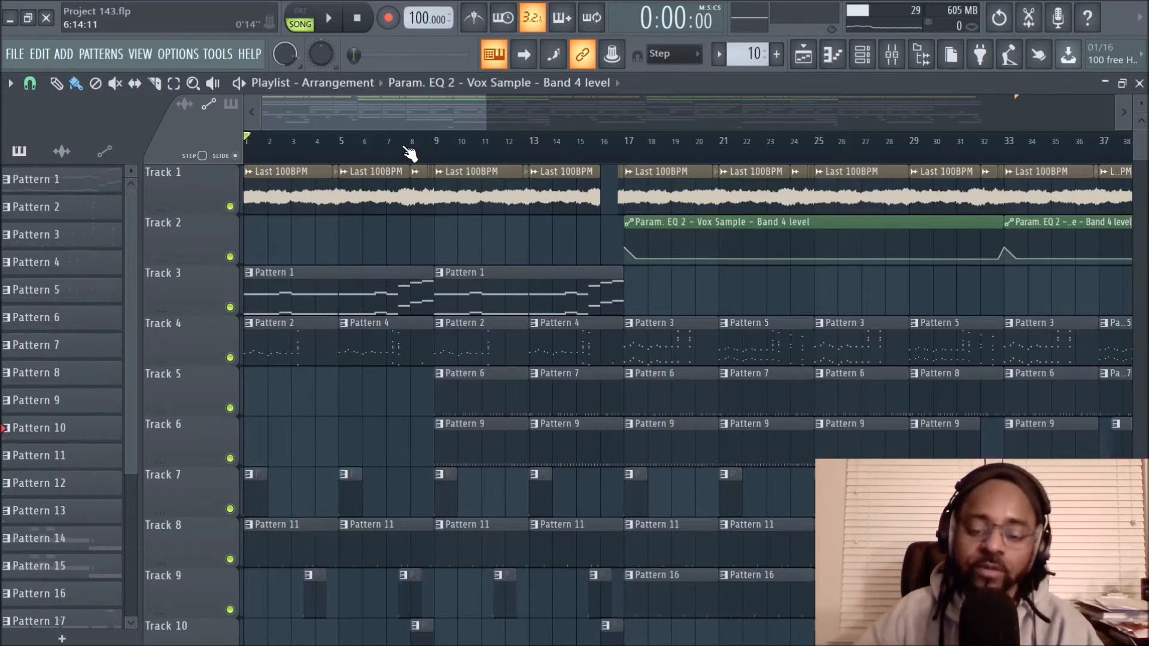
scroll(437, 153, up, 3)
scroll(437, 152, up, 3)
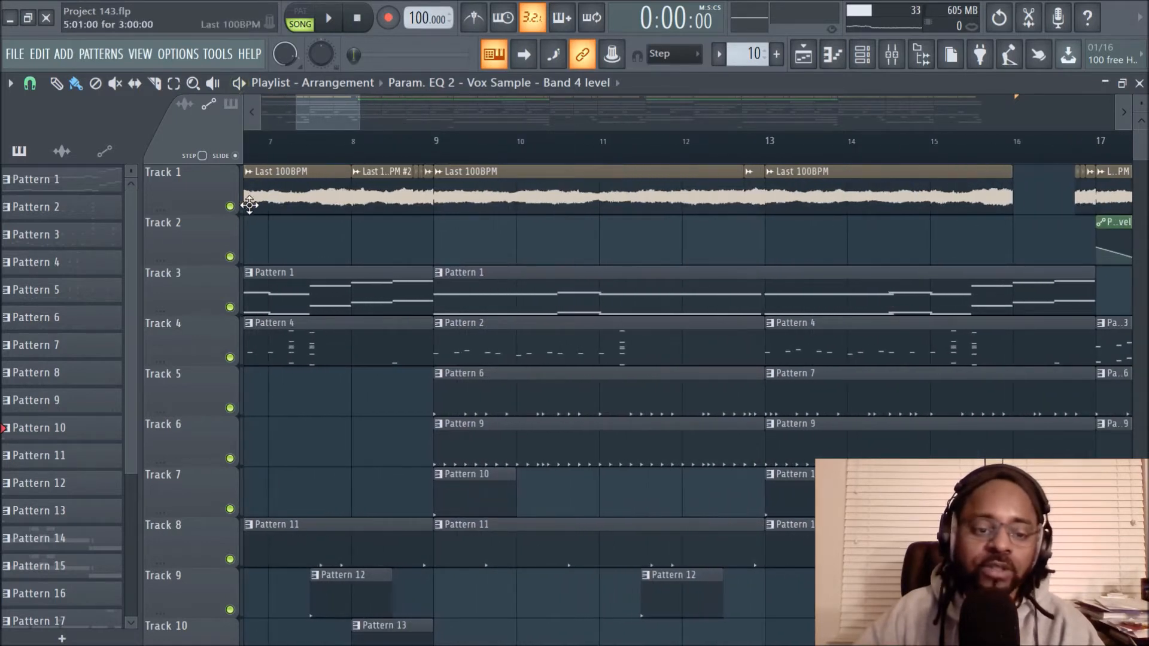
right_click(230, 206)
drag(298, 128, 253, 118)
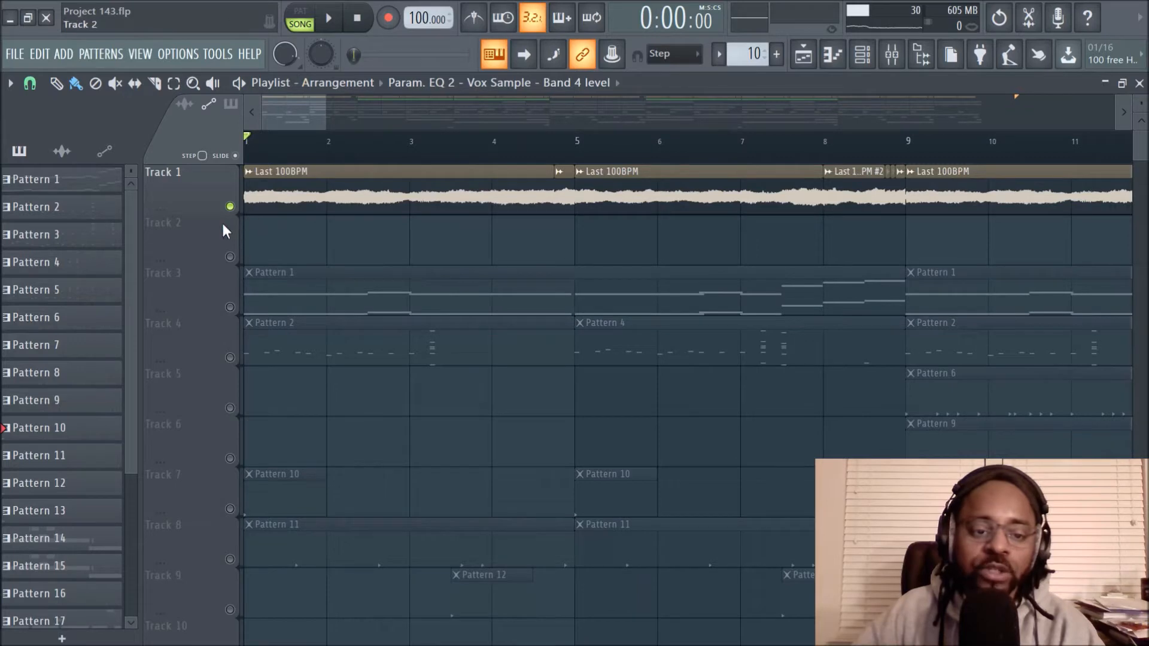
drag(222, 215, 246, 357)
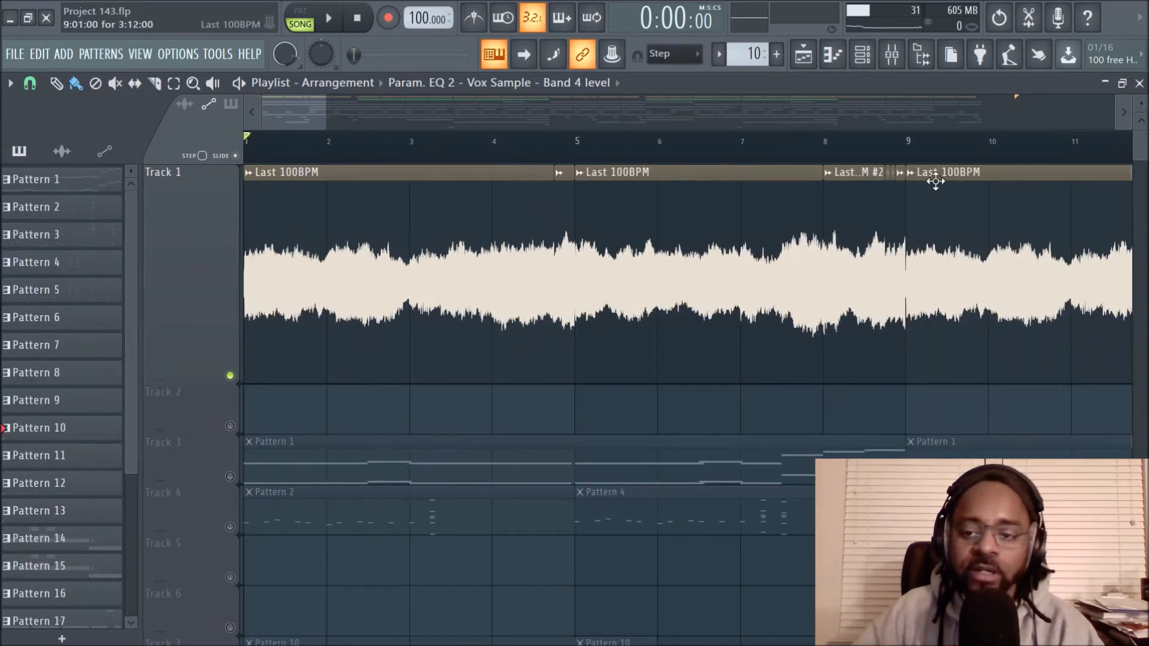
Step: Examine the Last 100BPM clips and their chop points on Track 1 across the first eight bars
scroll(902, 154, up, 5)
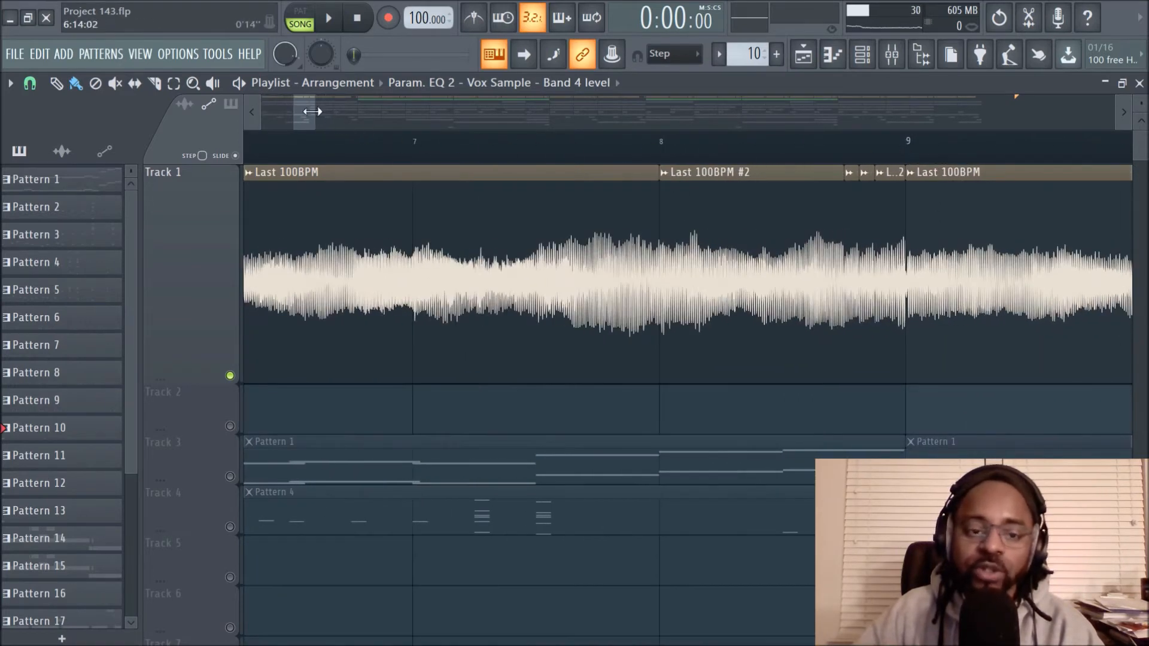
drag(305, 122, 254, 120)
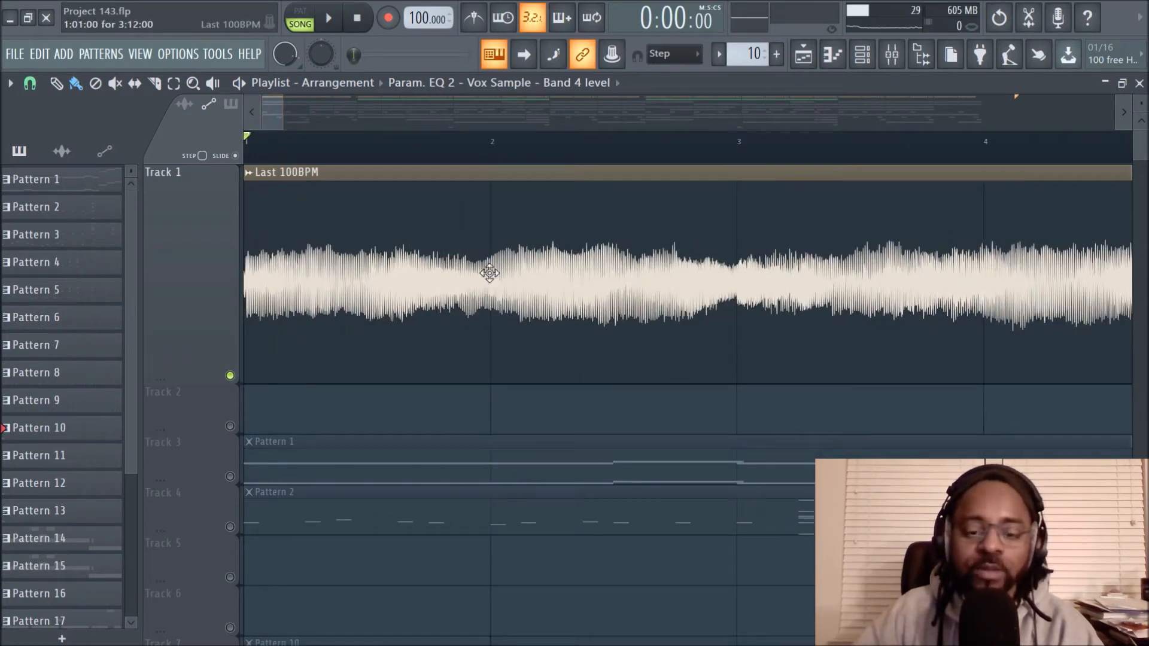
scroll(448, 162, down, 5)
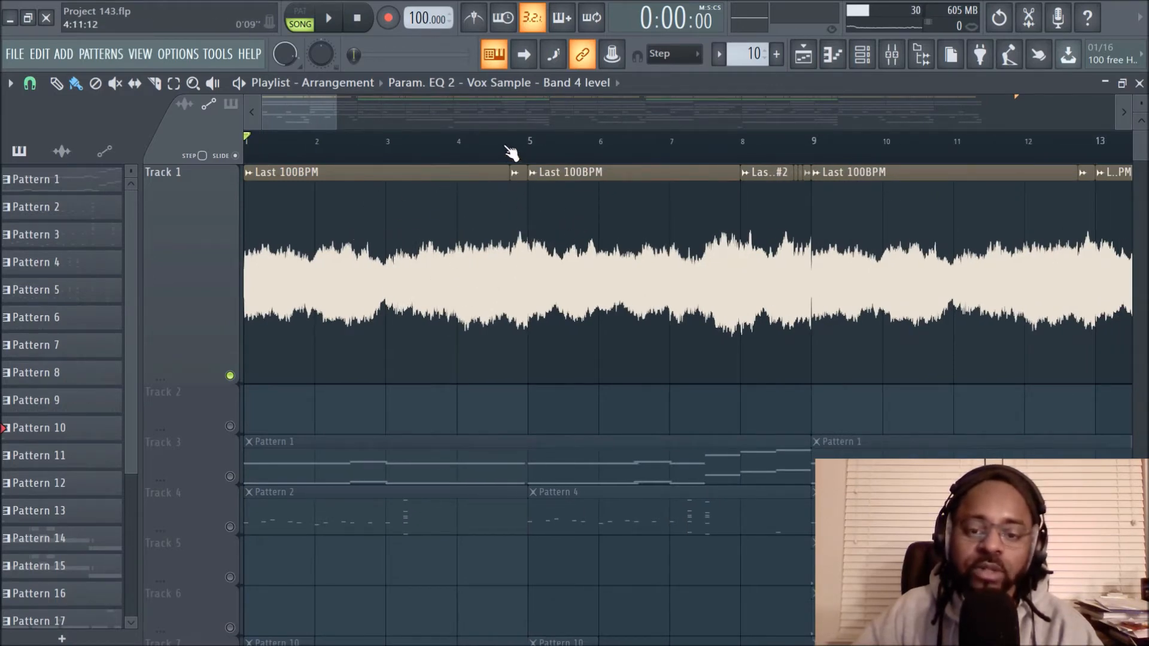
scroll(487, 164, up, 2)
scroll(487, 164, up, 2)
drag(288, 109, 269, 114)
scroll(531, 165, up, 2)
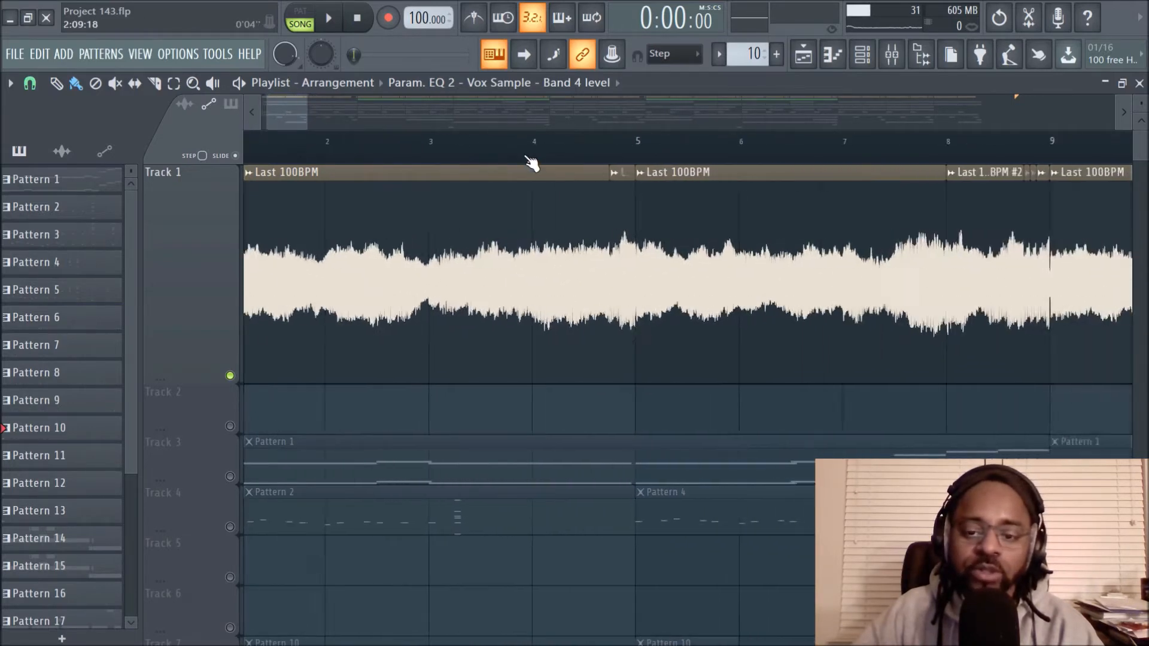
drag(278, 117, 221, 134)
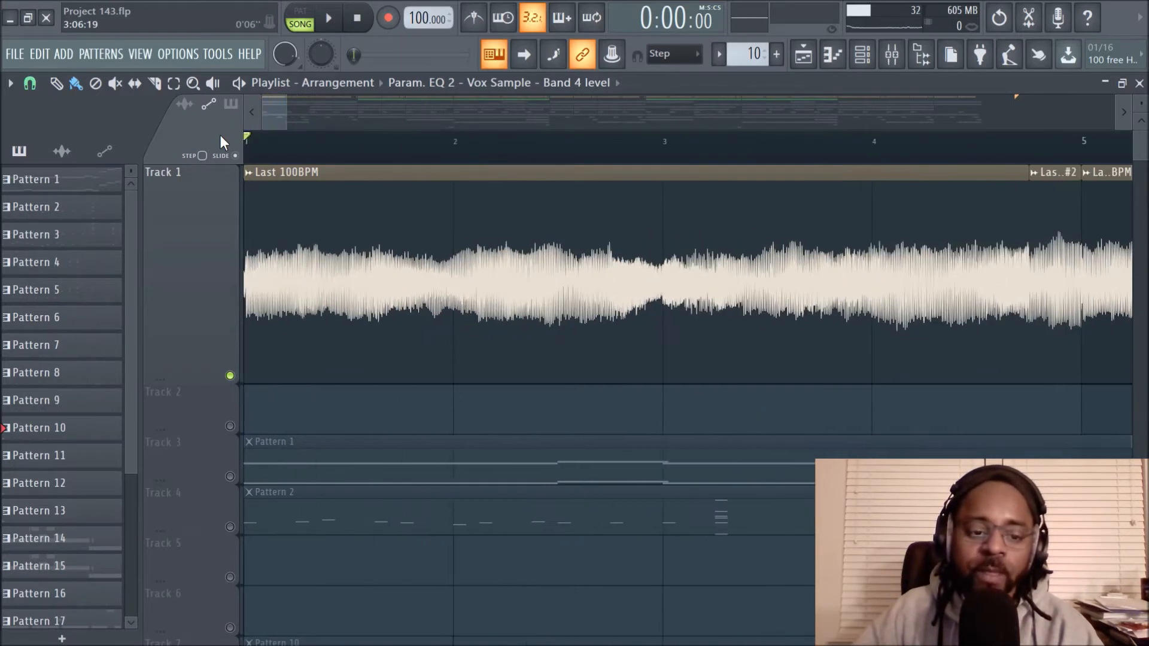
Step: Play the soloed sample on Track 1 from the start and stop it
click(333, 25)
scroll(500, 154, down, 2)
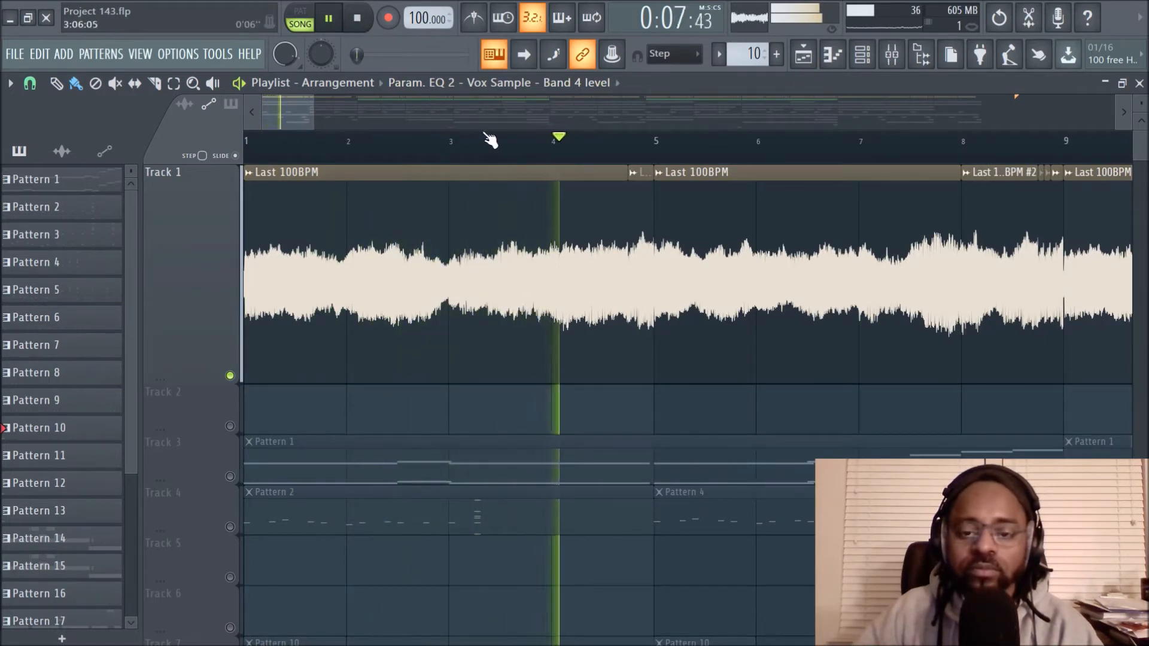
click(358, 19)
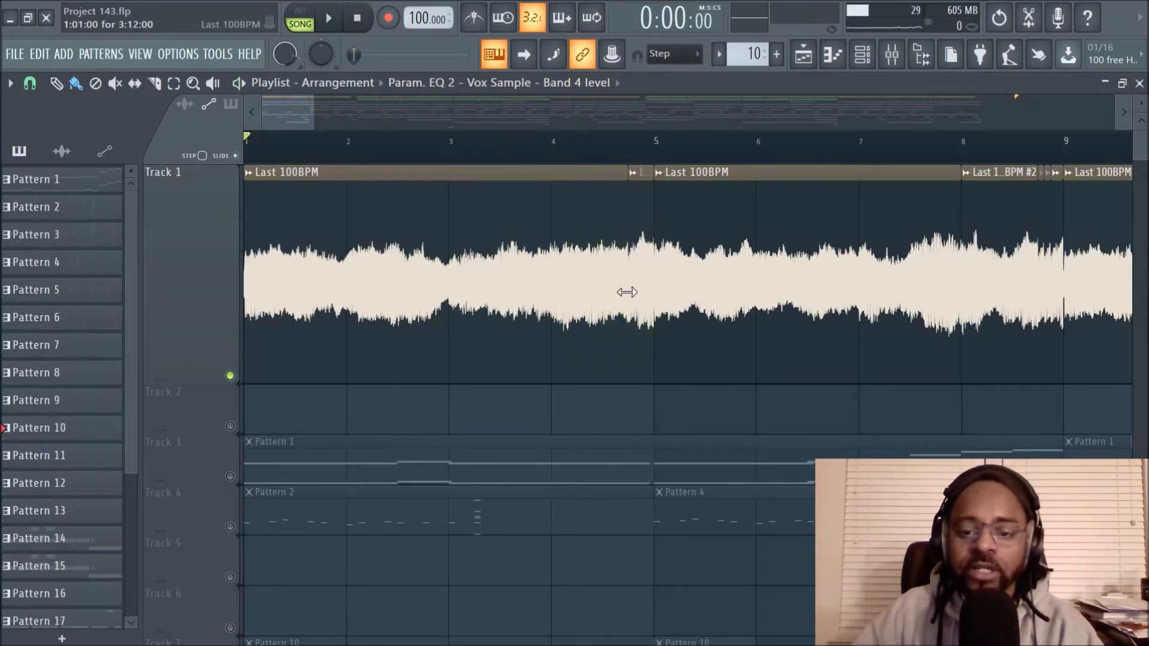
click(161, 88)
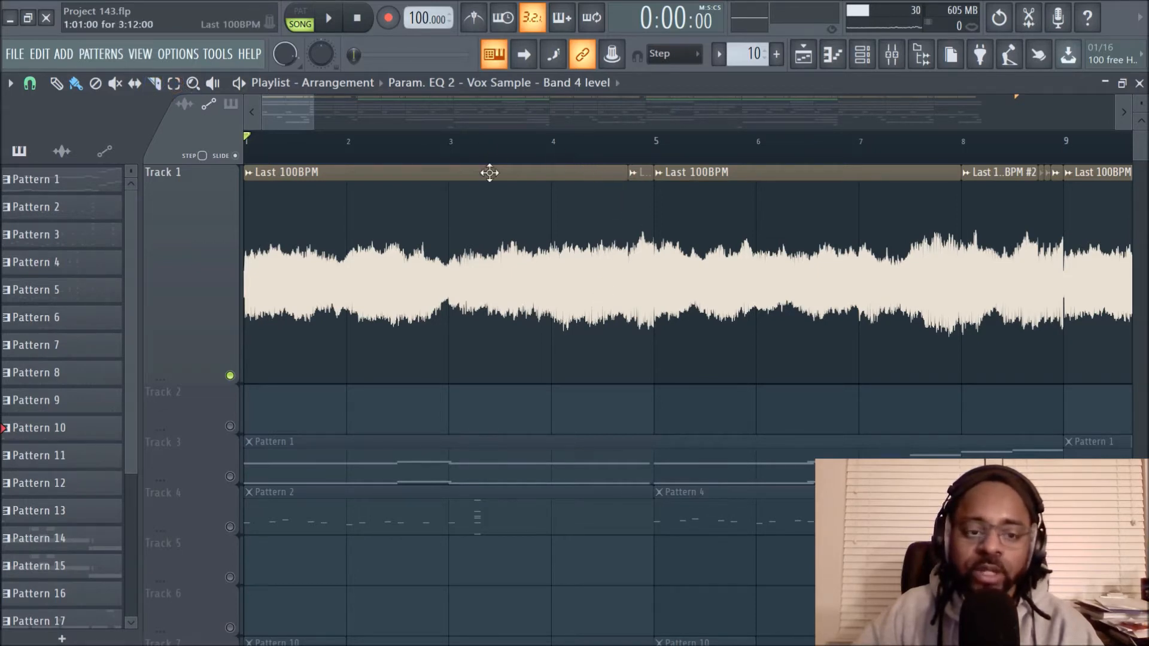
click(137, 89)
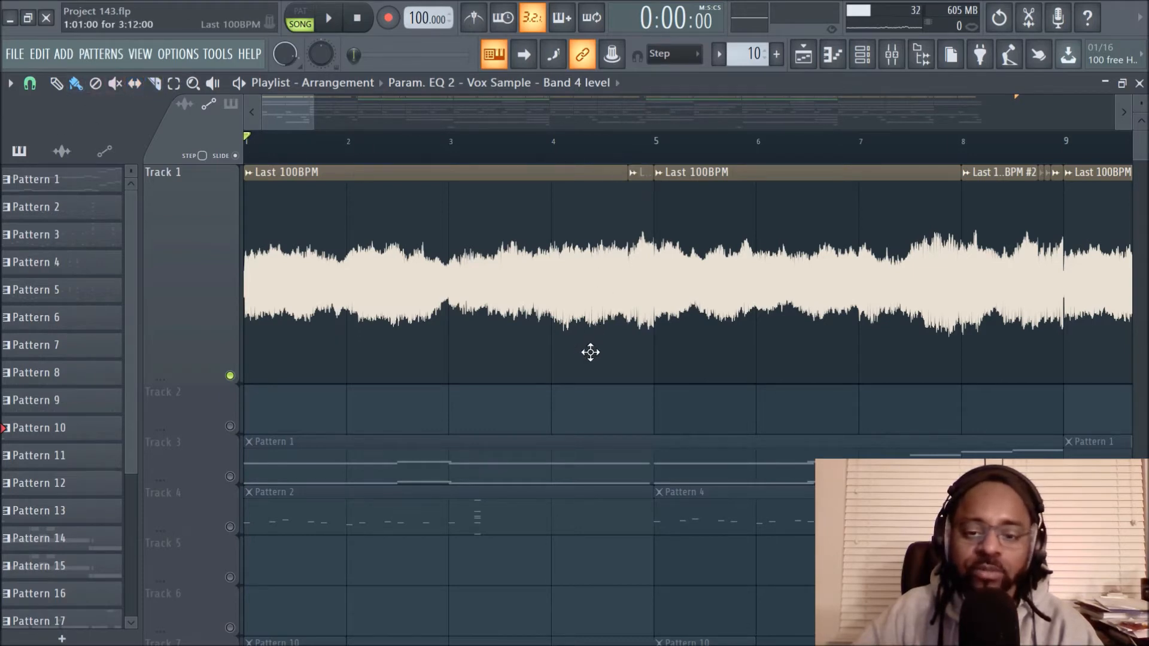
drag(657, 206, 556, 180)
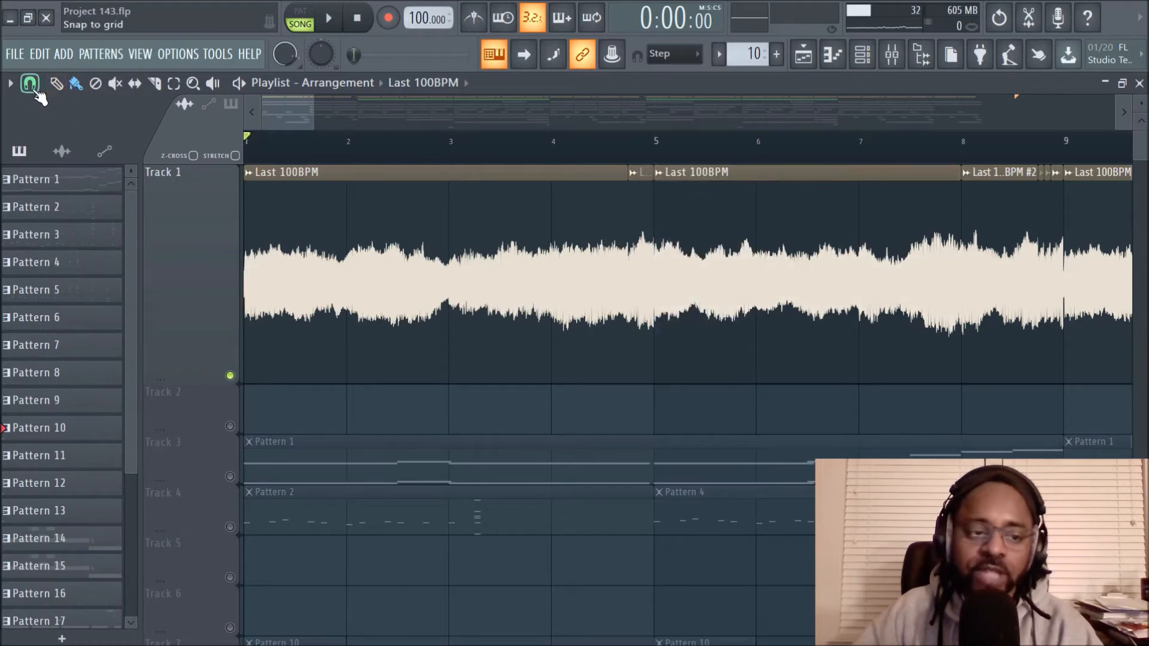
Step: Set the playlist's snap to grid to 1/2 beat
click(29, 83)
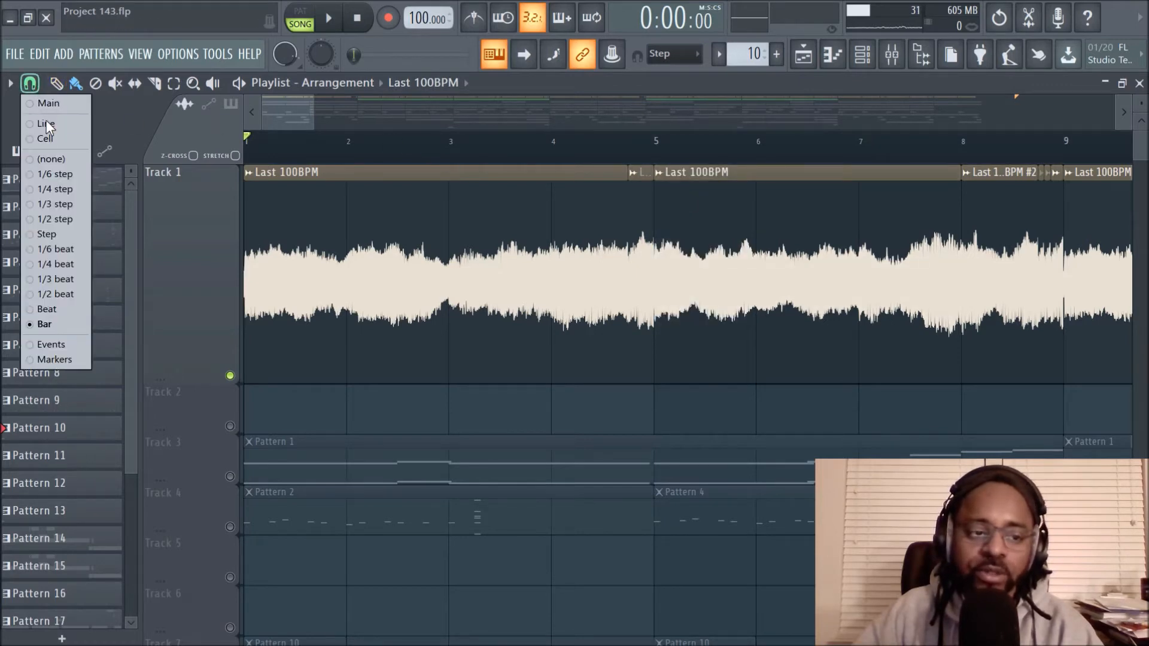
click(43, 162)
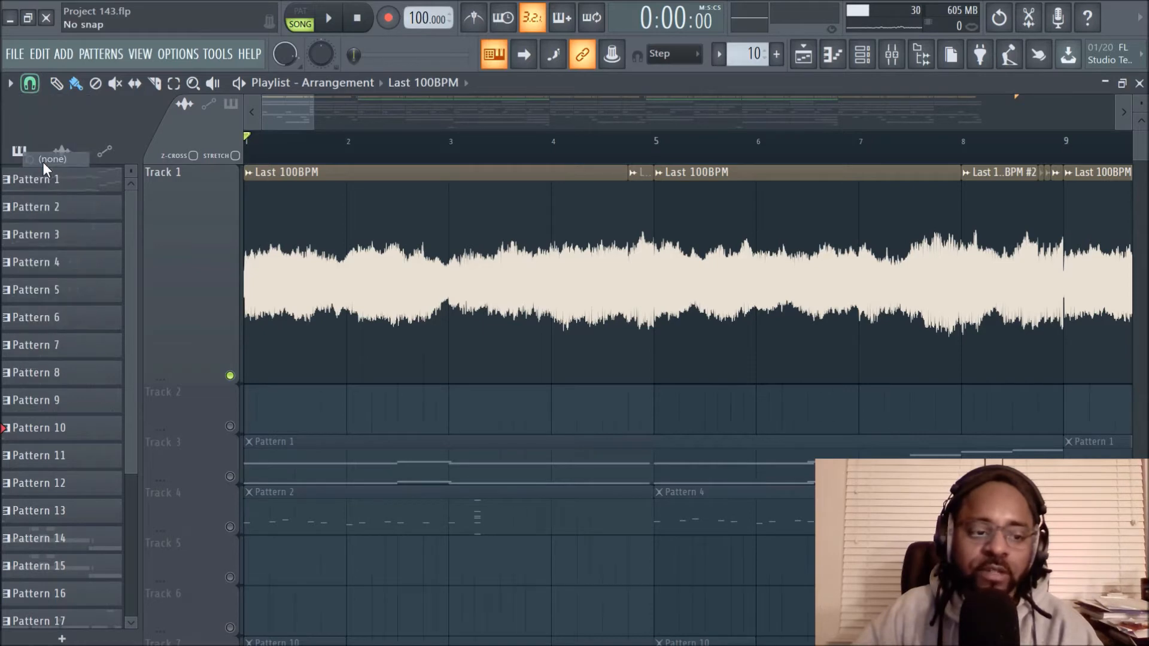
click(30, 83)
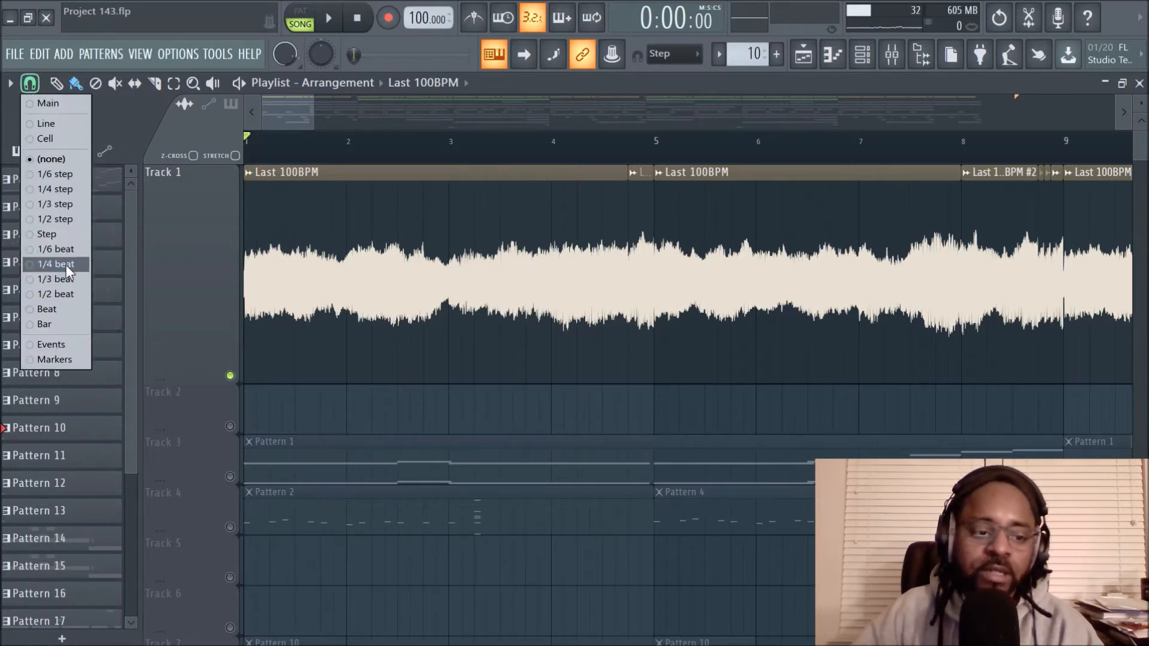
click(56, 294)
Step: Inspect the short Last 100BPM #2 slices just before bar 9 and switch to the Draw tool
scroll(531, 159, down, 2)
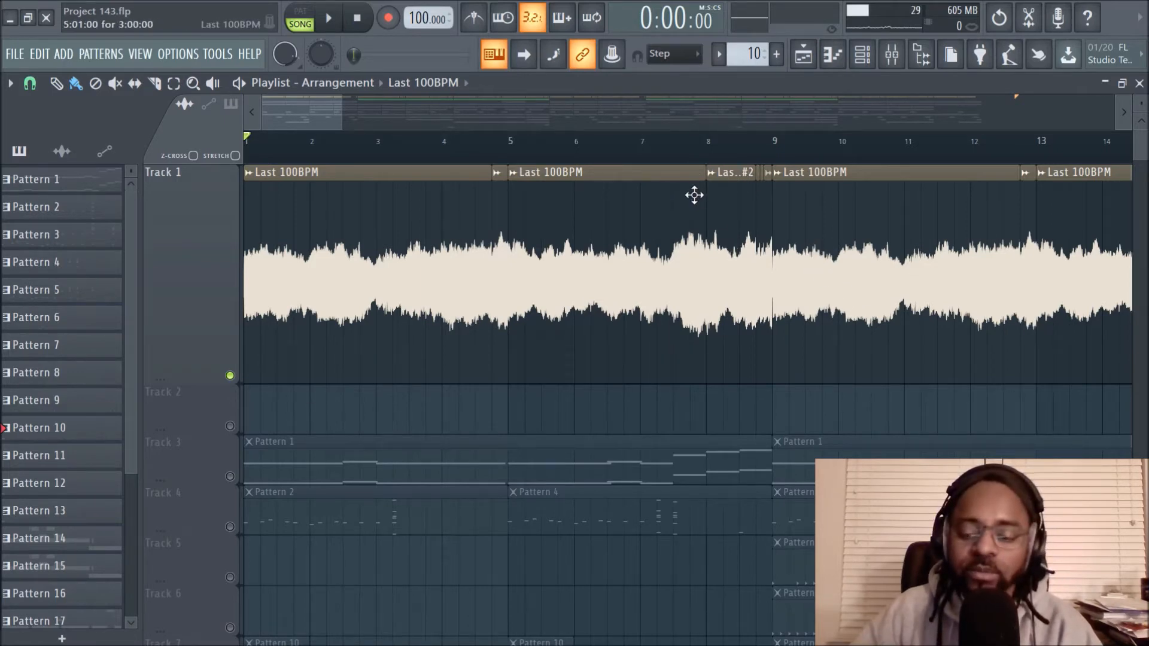
scroll(700, 158, up, 5)
drag(303, 112, 311, 114)
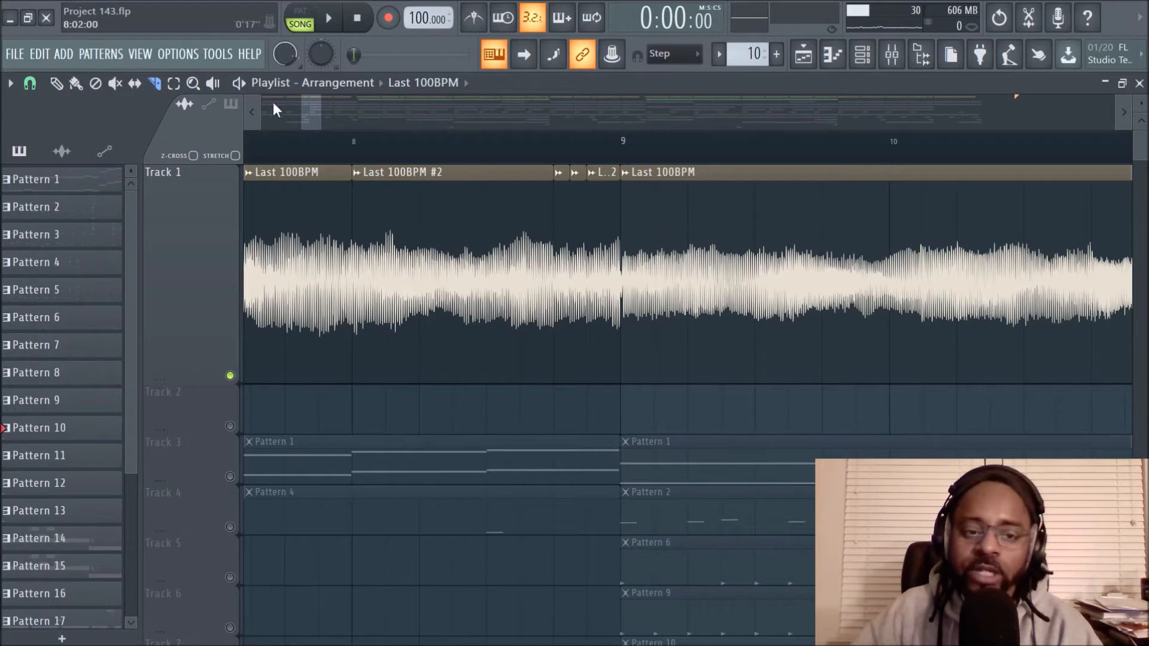
click(56, 84)
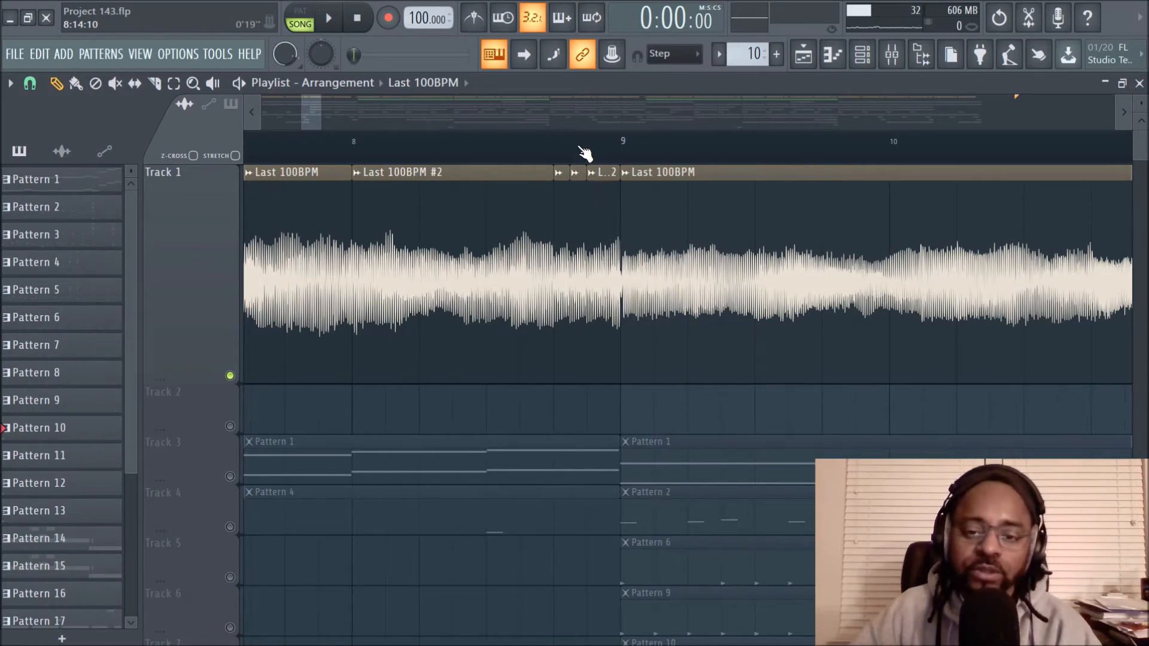
scroll(585, 154, down, 5)
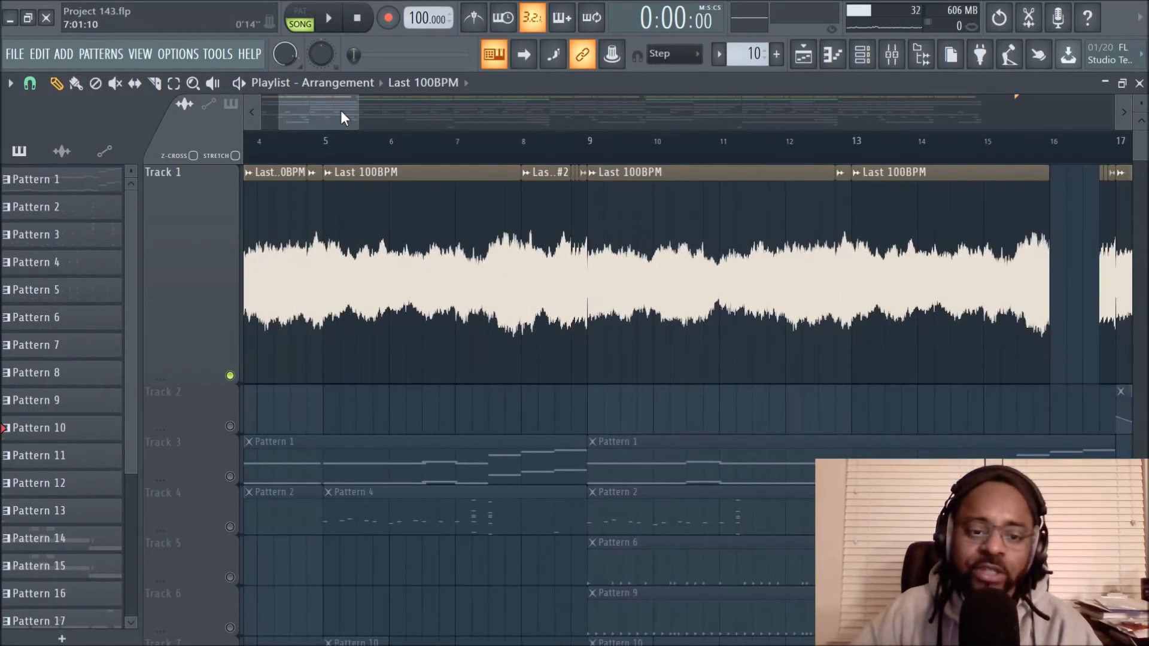
Step: Play the Track 1 sample from bar 5 into the short Last 100BPM #2 slices before bar 9, and stop playback
drag(341, 113, 192, 137)
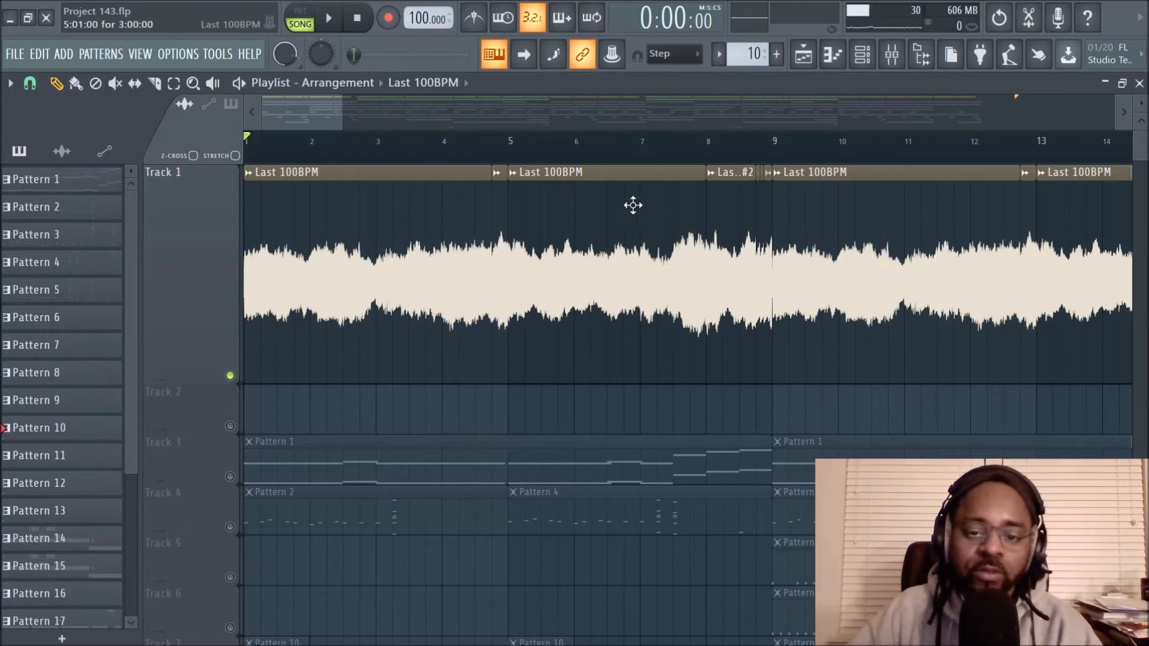
scroll(599, 154, down, 2)
drag(307, 114, 345, 114)
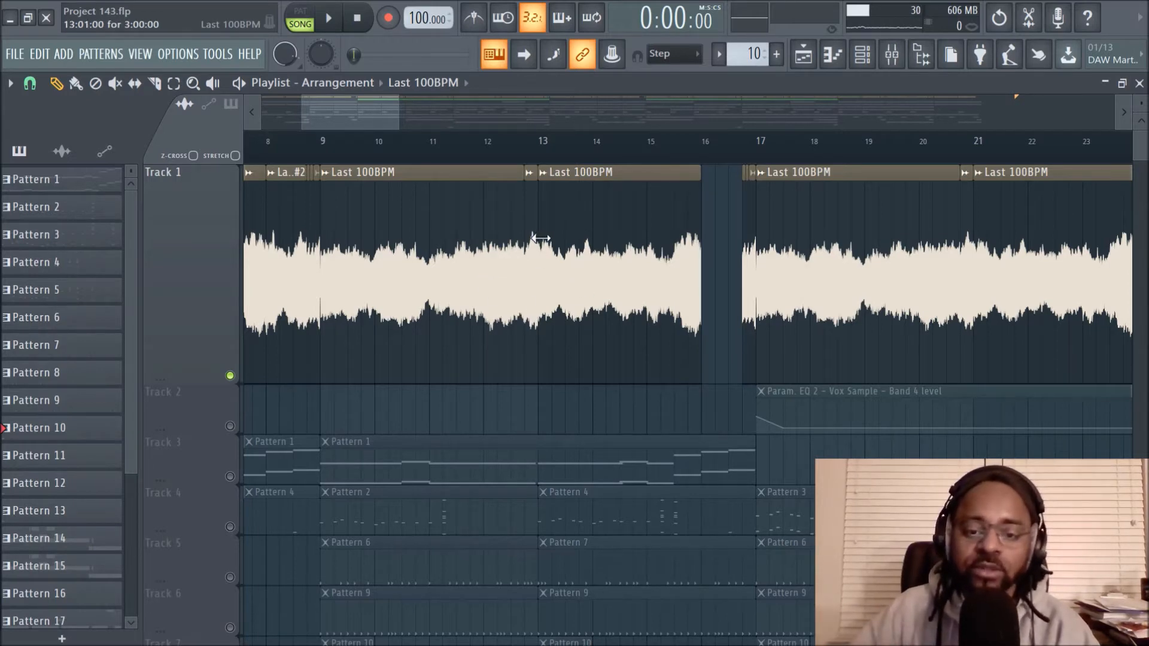
drag(372, 114, 343, 118)
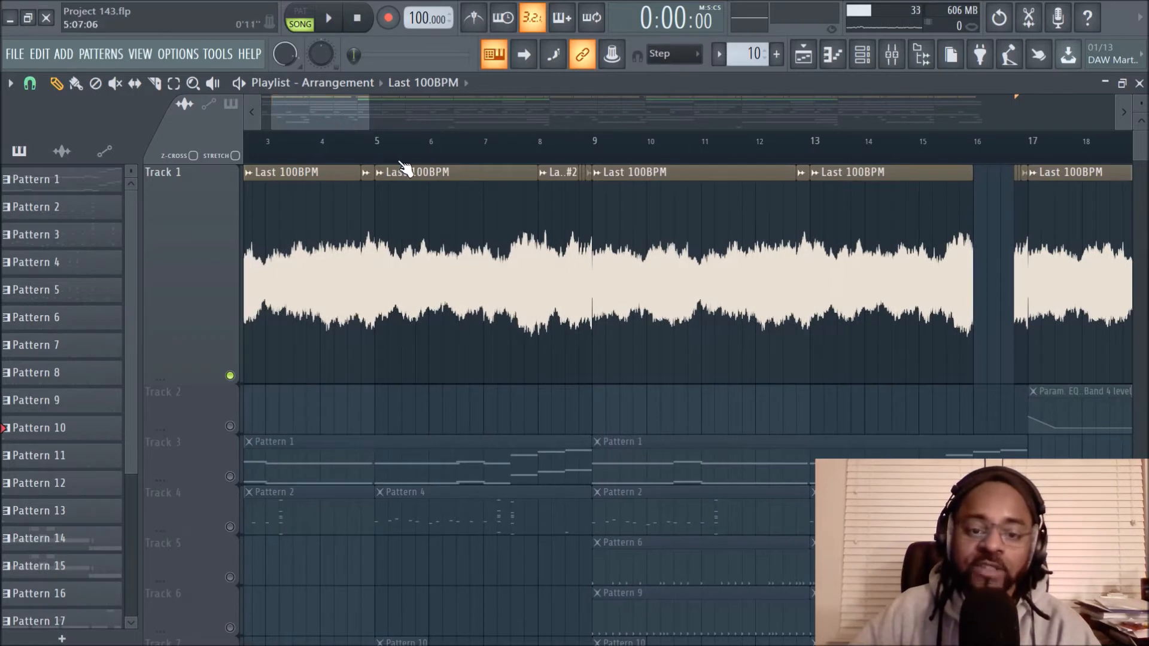
click(381, 156)
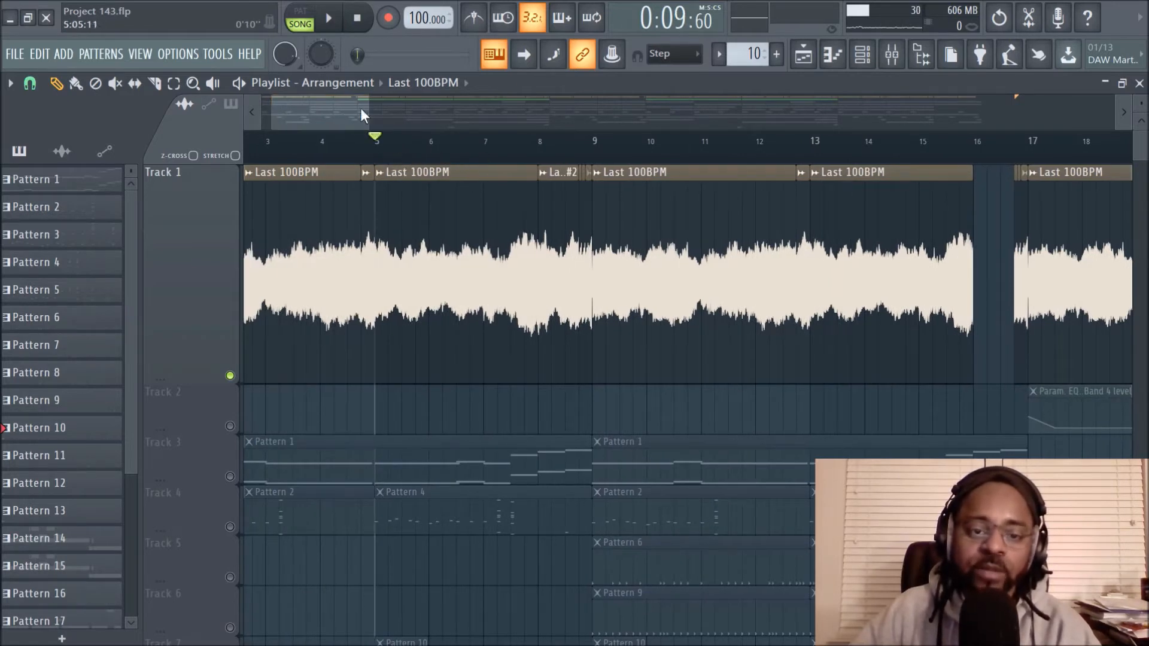
click(333, 29)
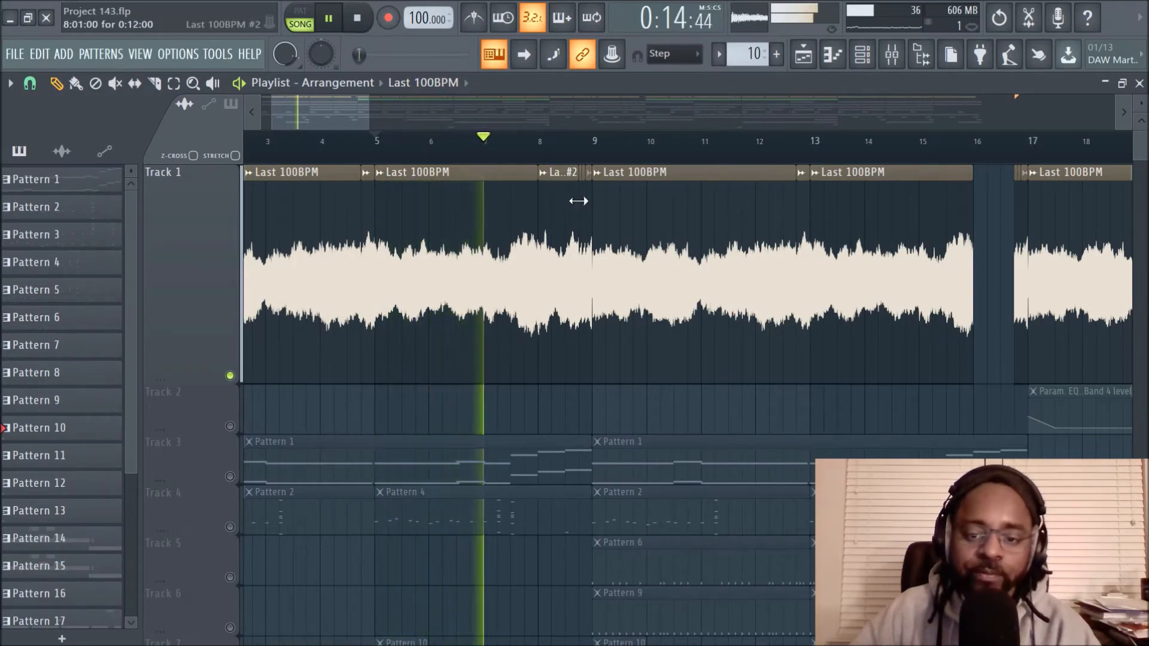
scroll(584, 144, up, 4)
scroll(584, 145, up, 2)
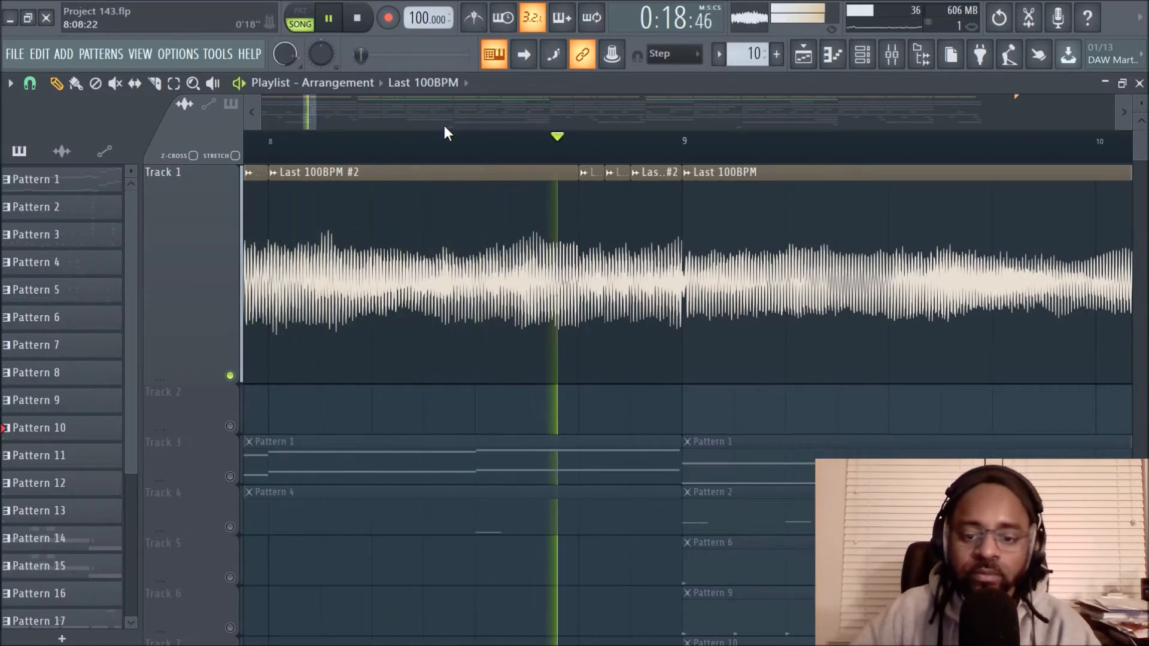
key(space)
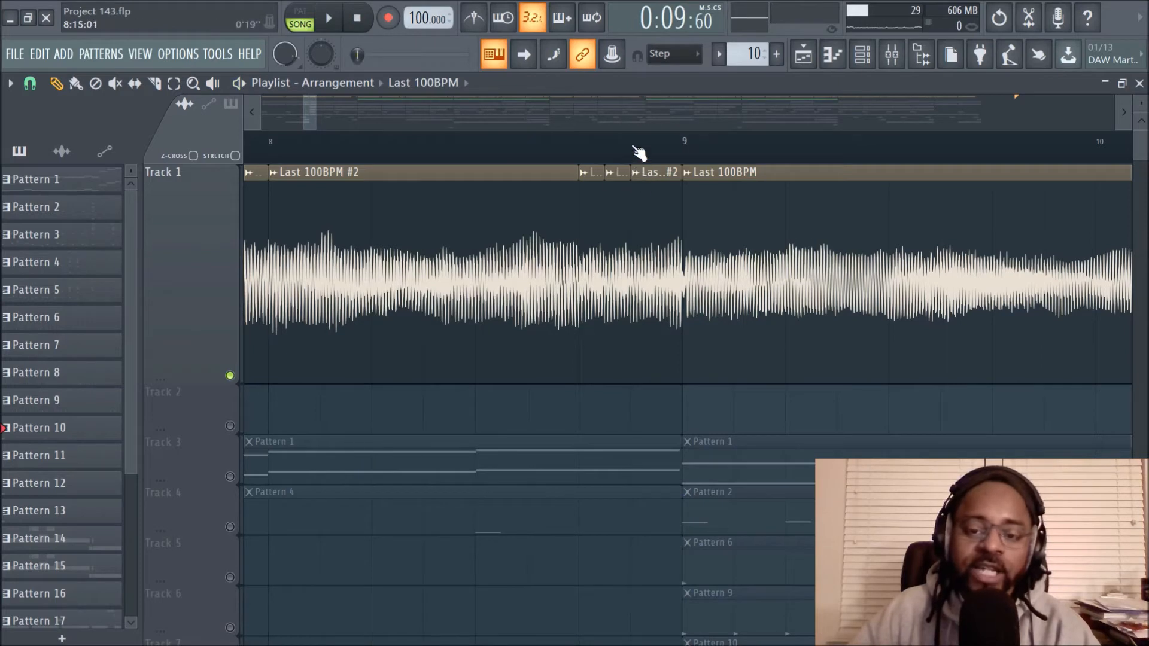
Step: Review the chopped Last 100BPM clips on Track 1 from the first bar onward and reset the playback position to the start
scroll(642, 149, down, 2)
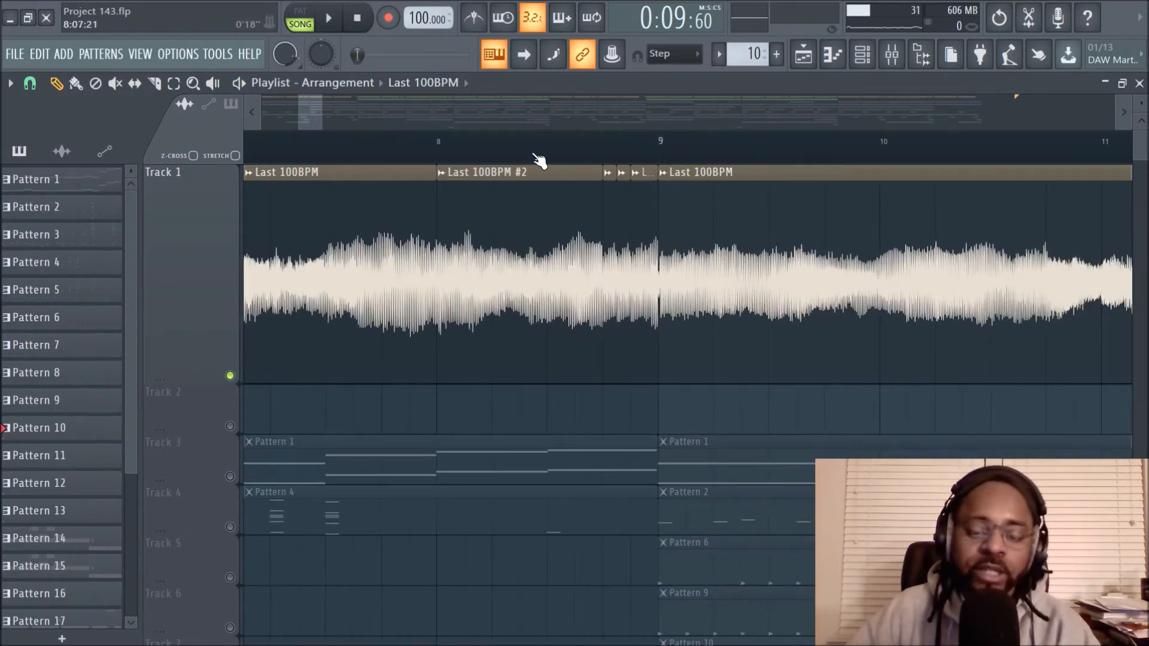
scroll(539, 158, down, 4)
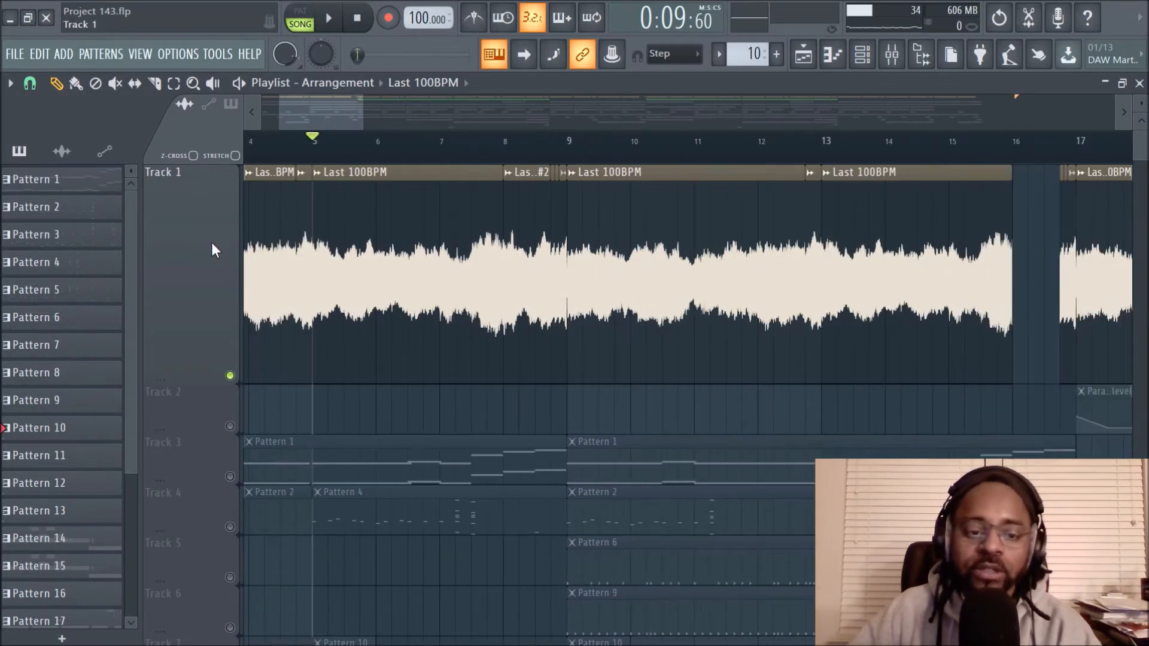
scroll(517, 235, down, 3)
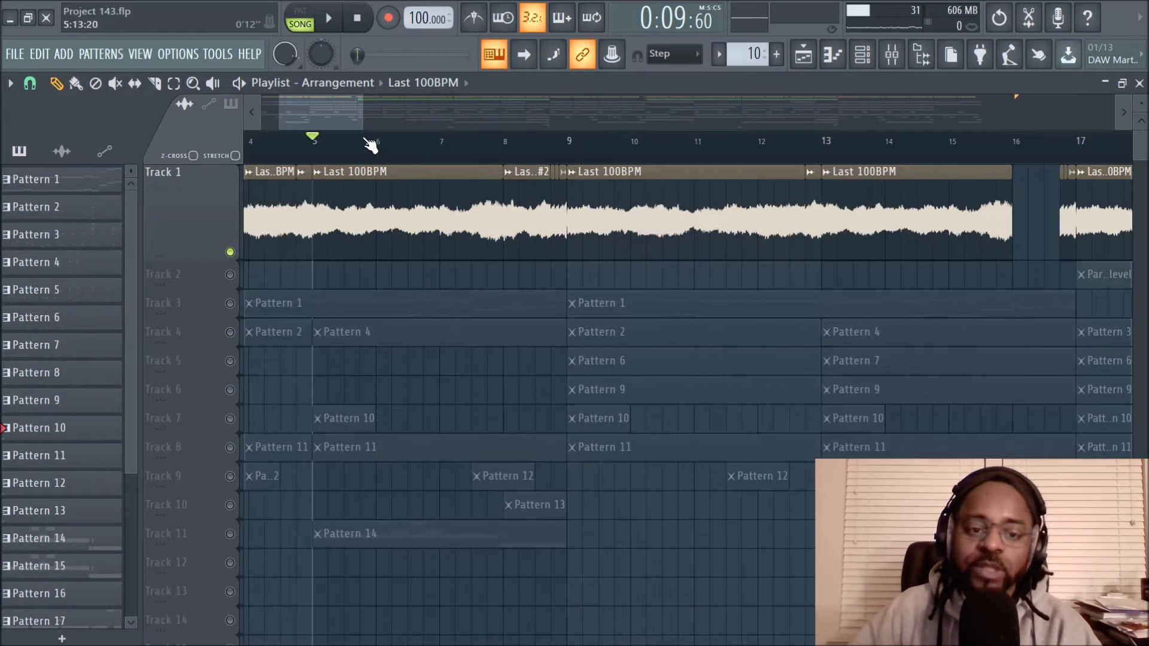
drag(326, 123, 221, 119)
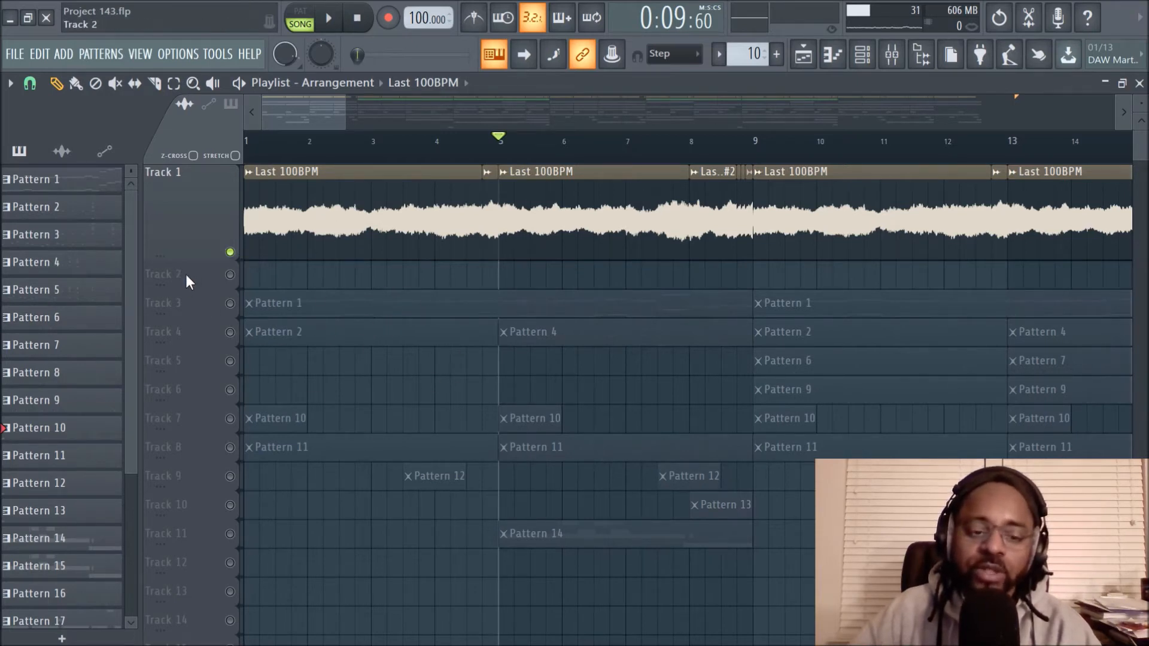
scroll(629, 167, up, 3)
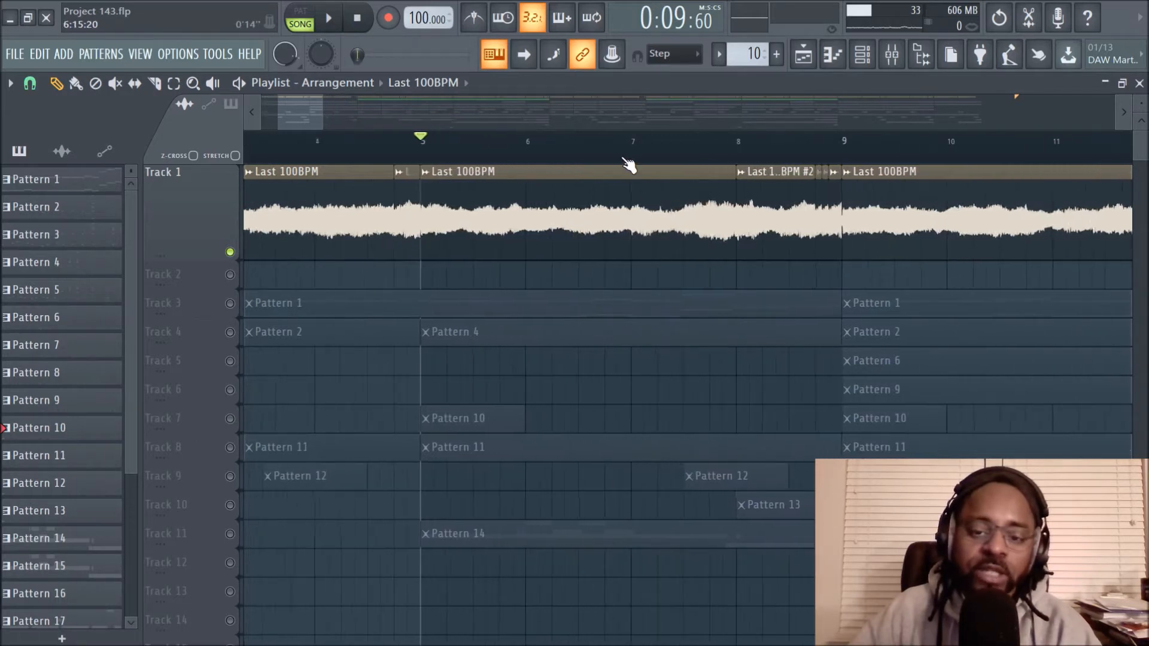
drag(284, 112, 268, 113)
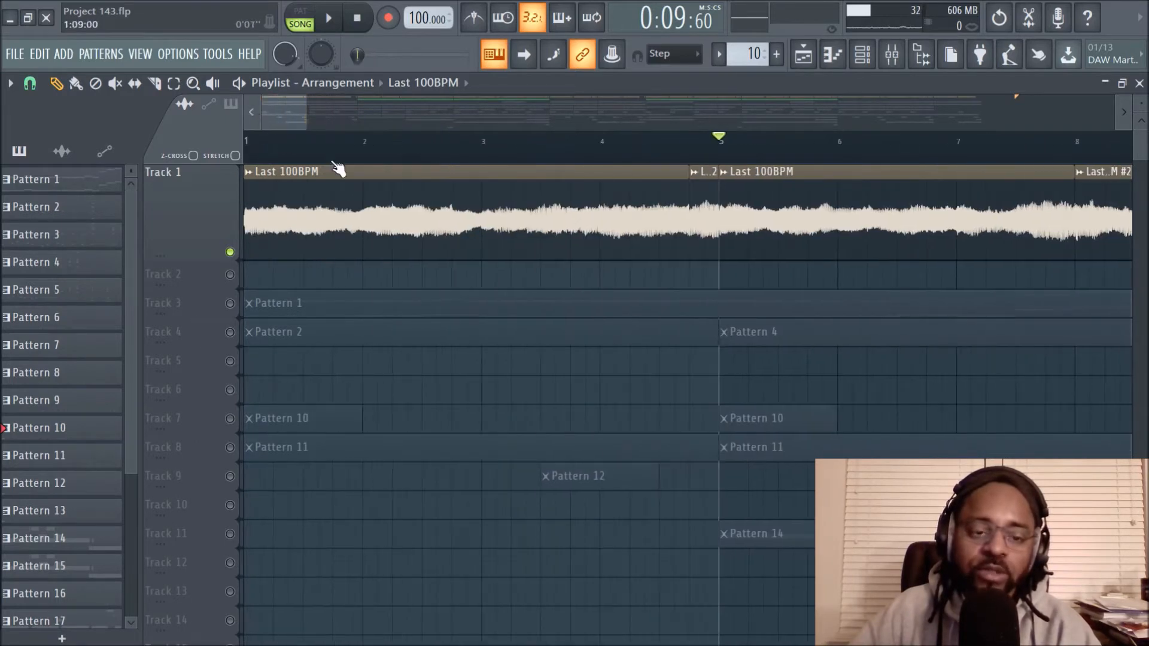
scroll(356, 155, down, 3)
scroll(360, 161, down, 3)
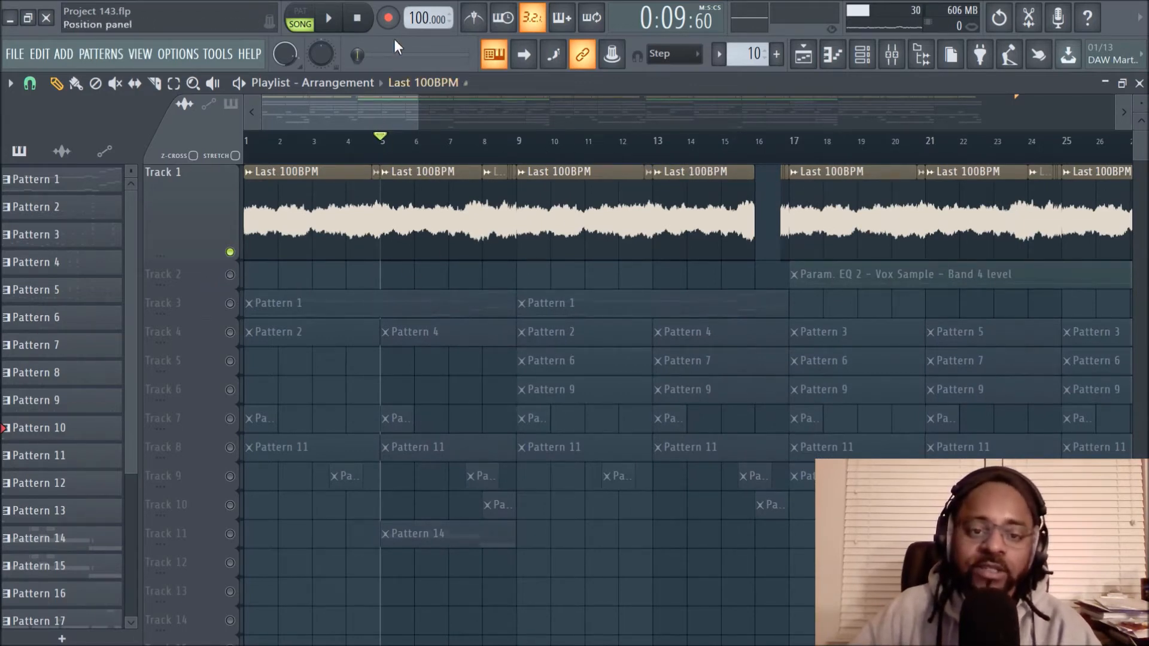
click(369, 20)
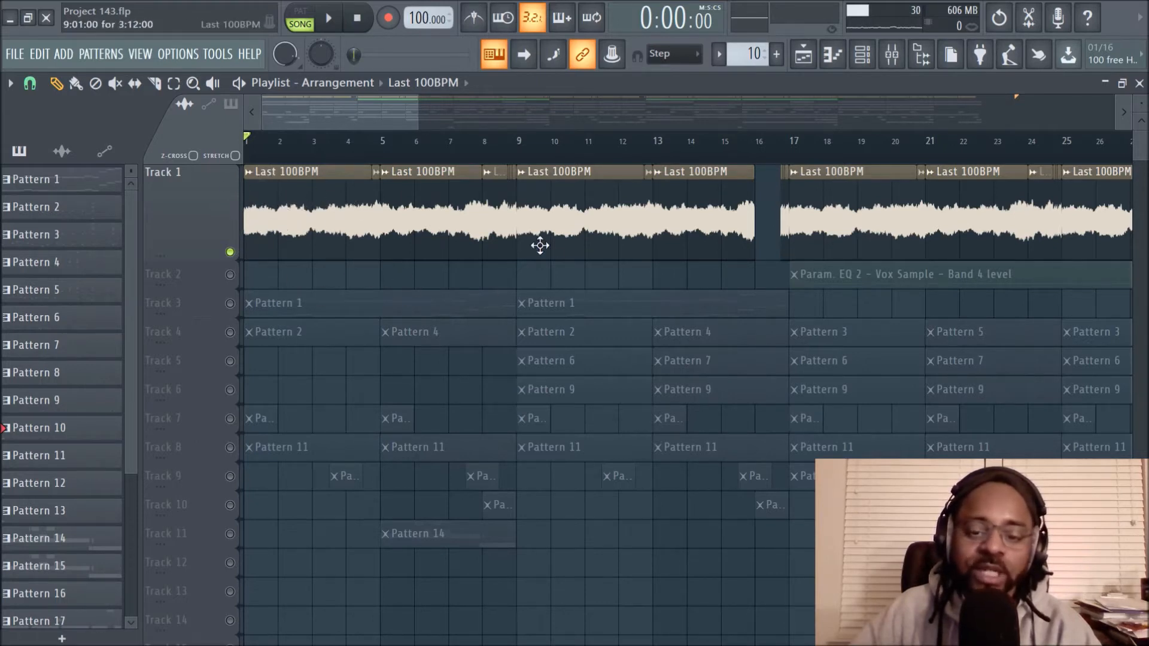
Step: Reduce the height of Track 1 to about that of the neighbouring playlist tracks
scroll(466, 149, up, 2)
scroll(434, 146, down, 2)
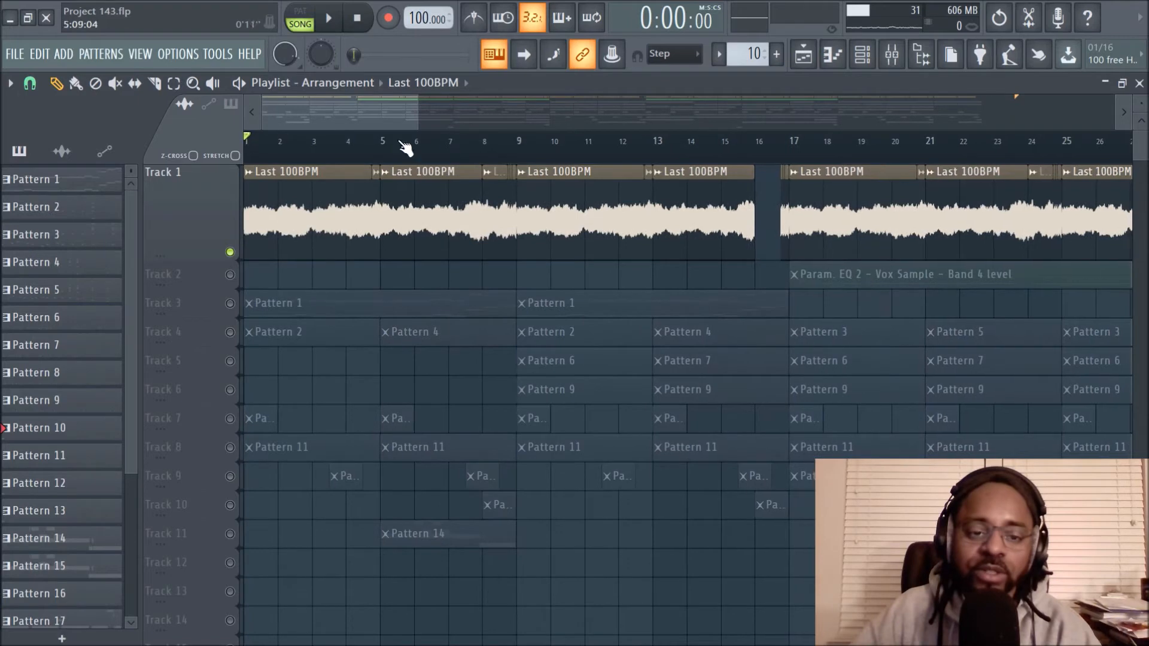
drag(1144, 108, 1146, 104)
scroll(592, 283, down, 2)
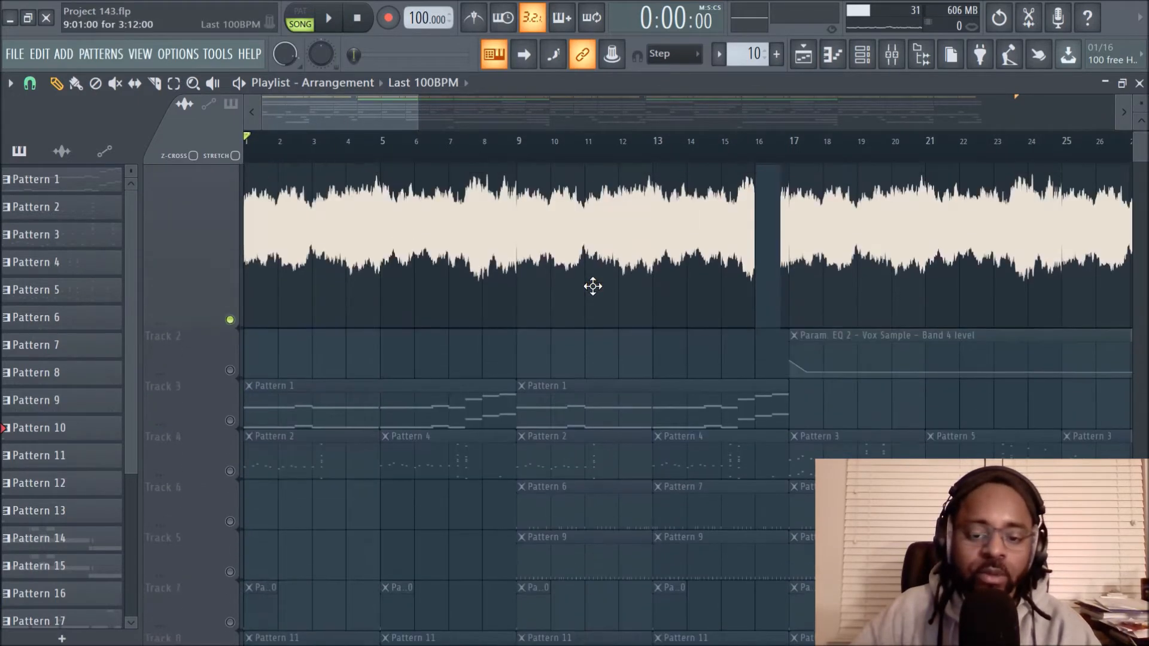
scroll(592, 285, up, 2)
drag(204, 381, 204, 222)
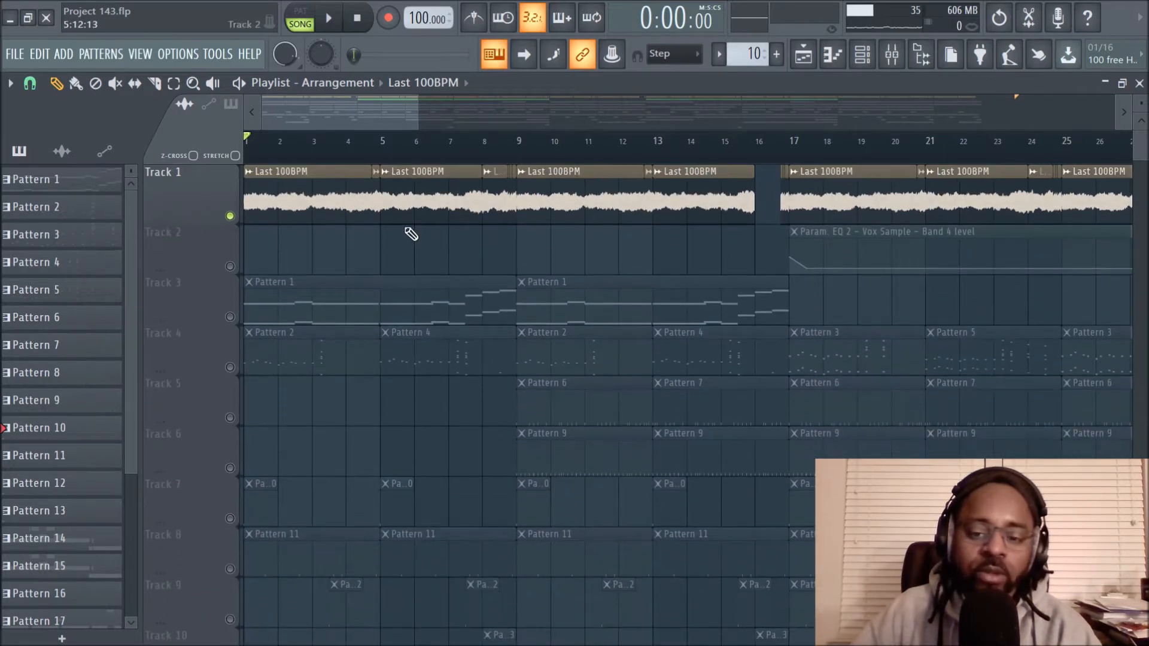
scroll(402, 153, down, 1)
scroll(402, 153, down, 1)
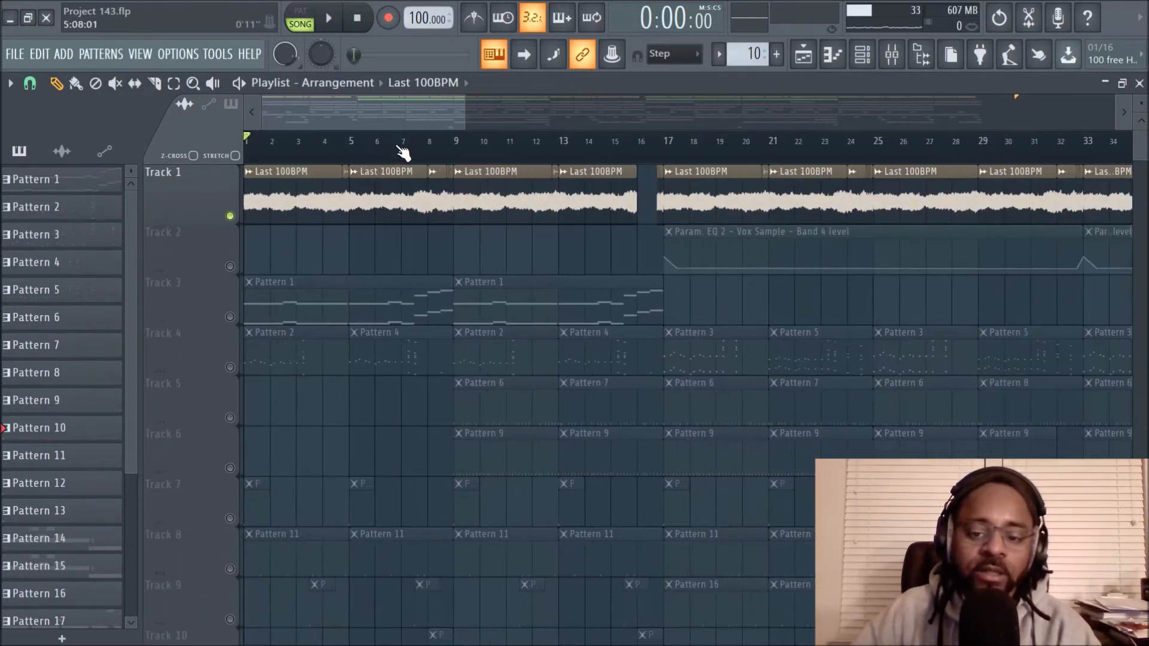
Step: Listen to Pattern 1 on Track 3 alone from the start, with the Channel rack open and moved aside, and stop playback
click(230, 317)
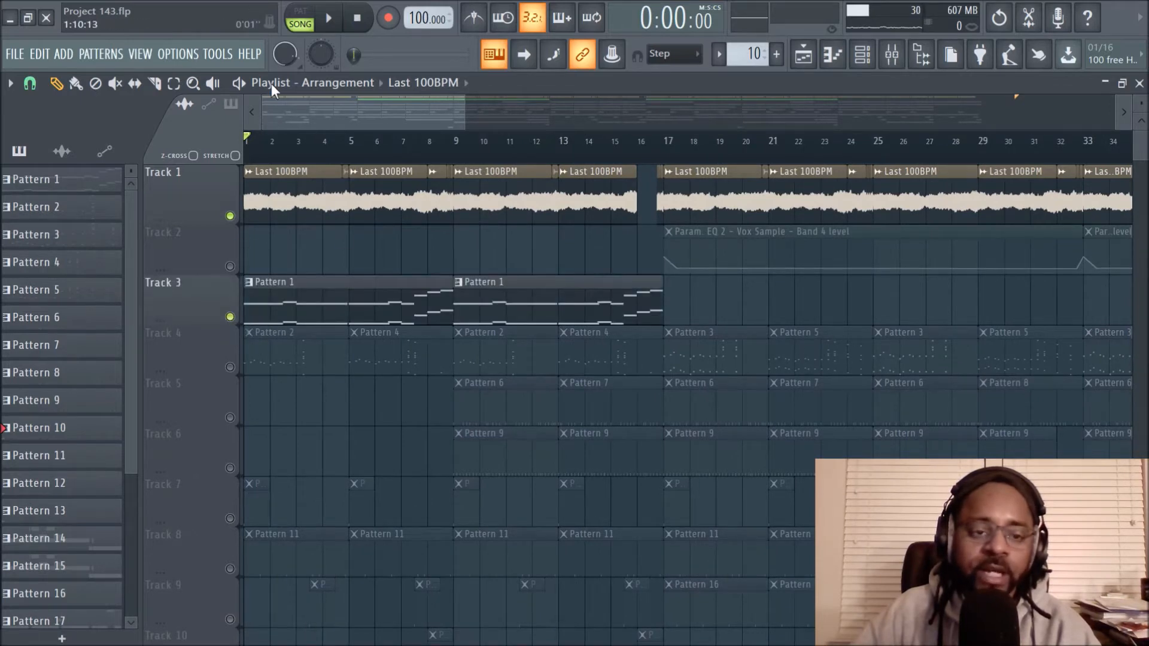
click(345, 8)
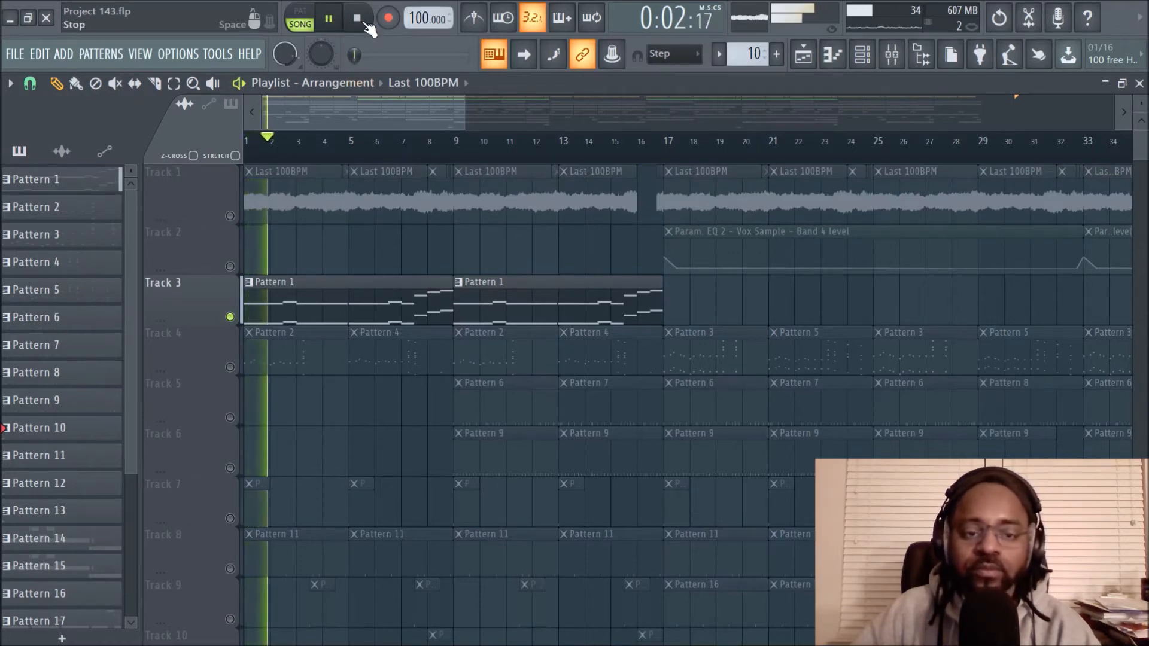
click(863, 53)
drag(490, 269, 803, 228)
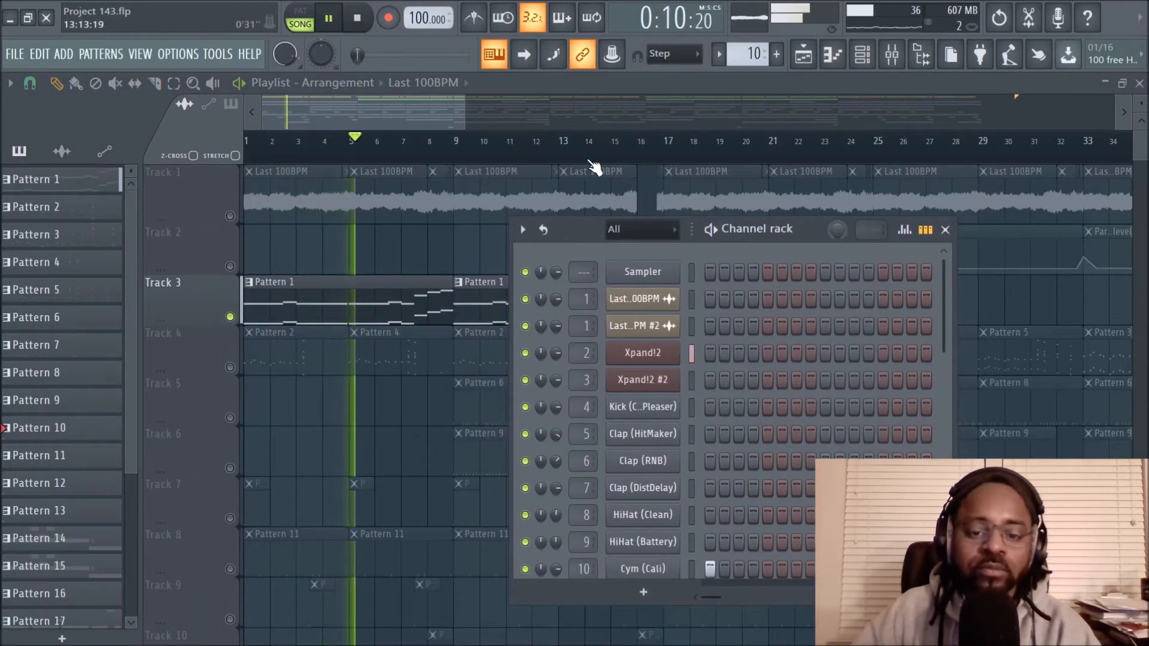
drag(748, 227, 951, 235)
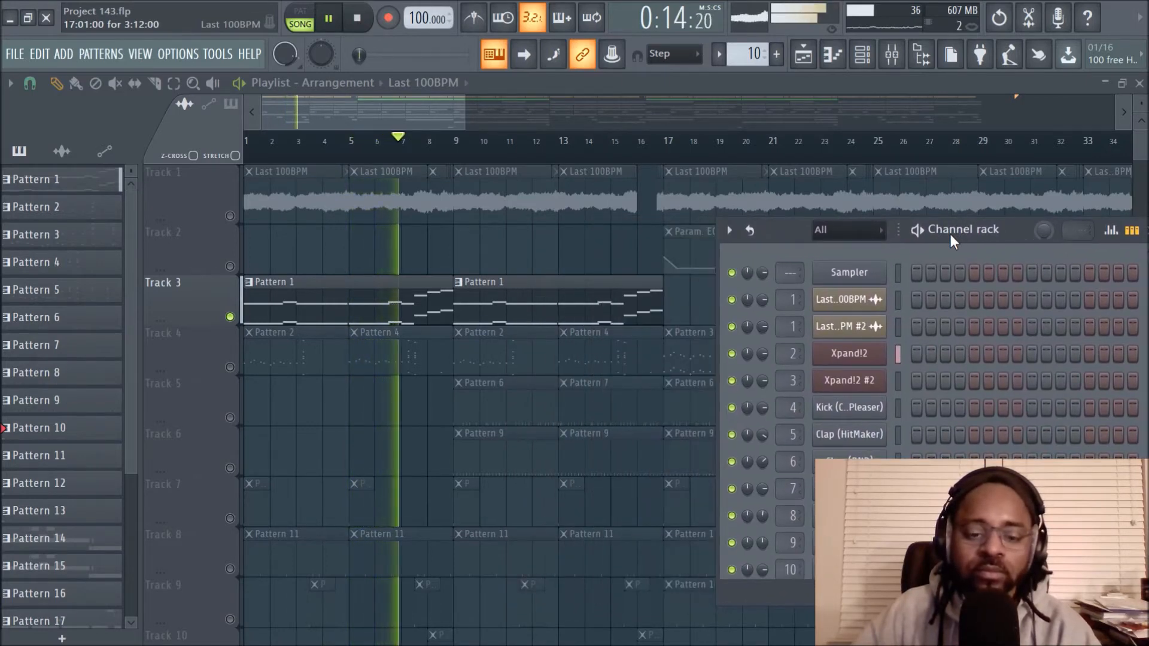
click(358, 22)
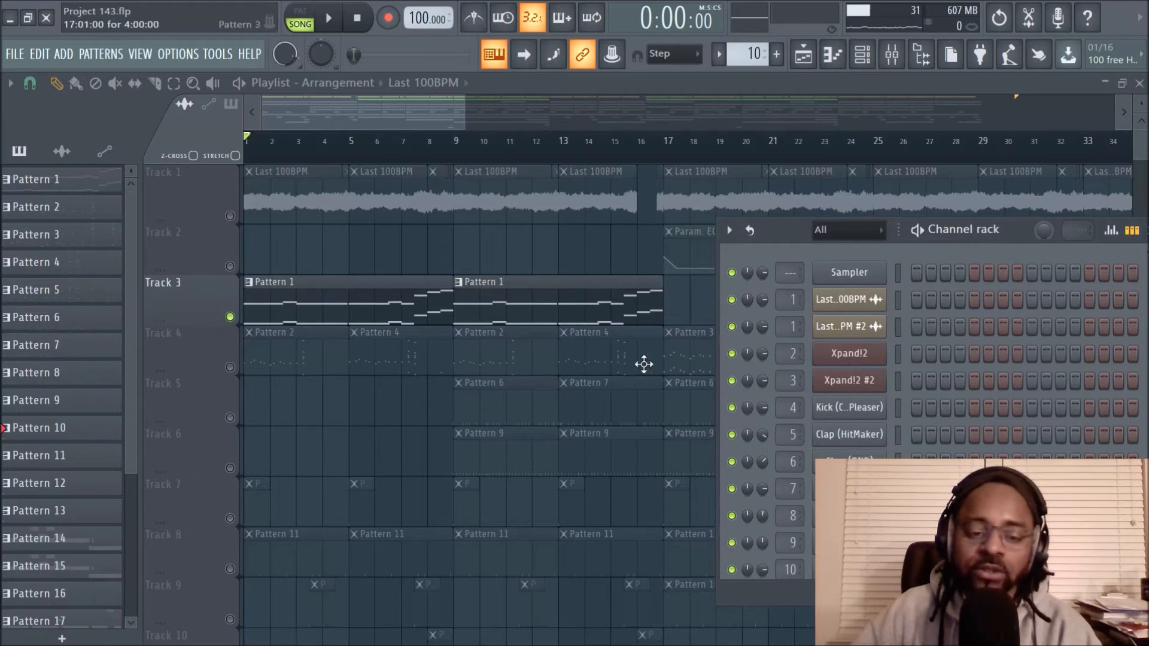
Step: Inspect Pattern 1's Xpand!2 notes in the piano roll, audition G#4, and return to the playlist
double_click(317, 311)
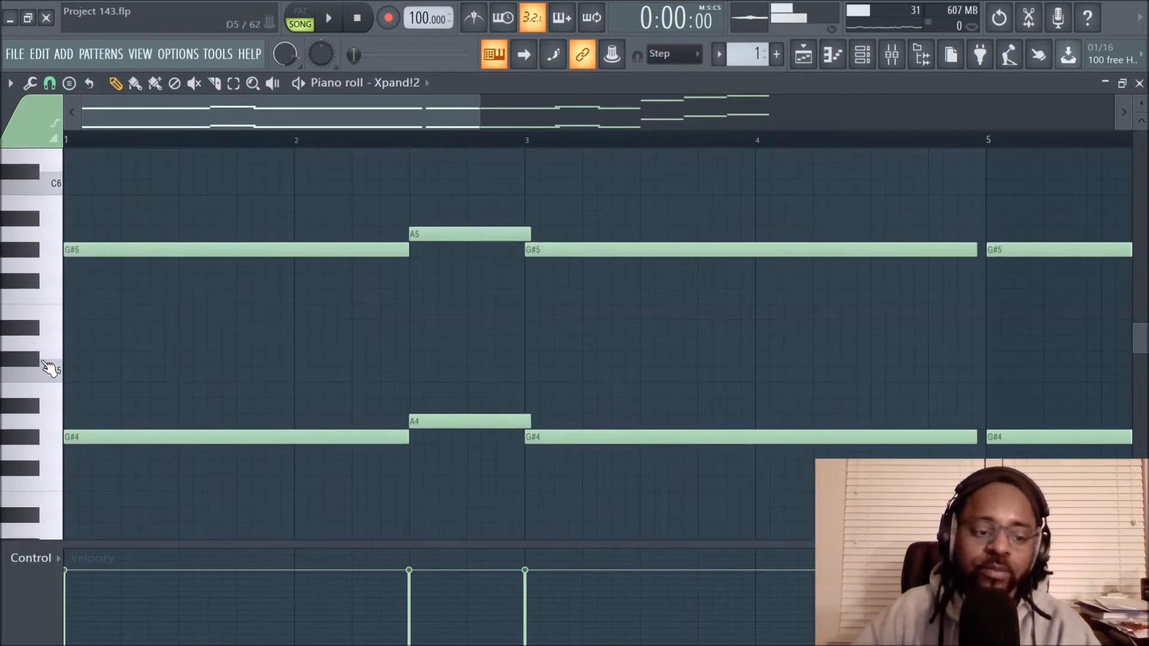
click(36, 435)
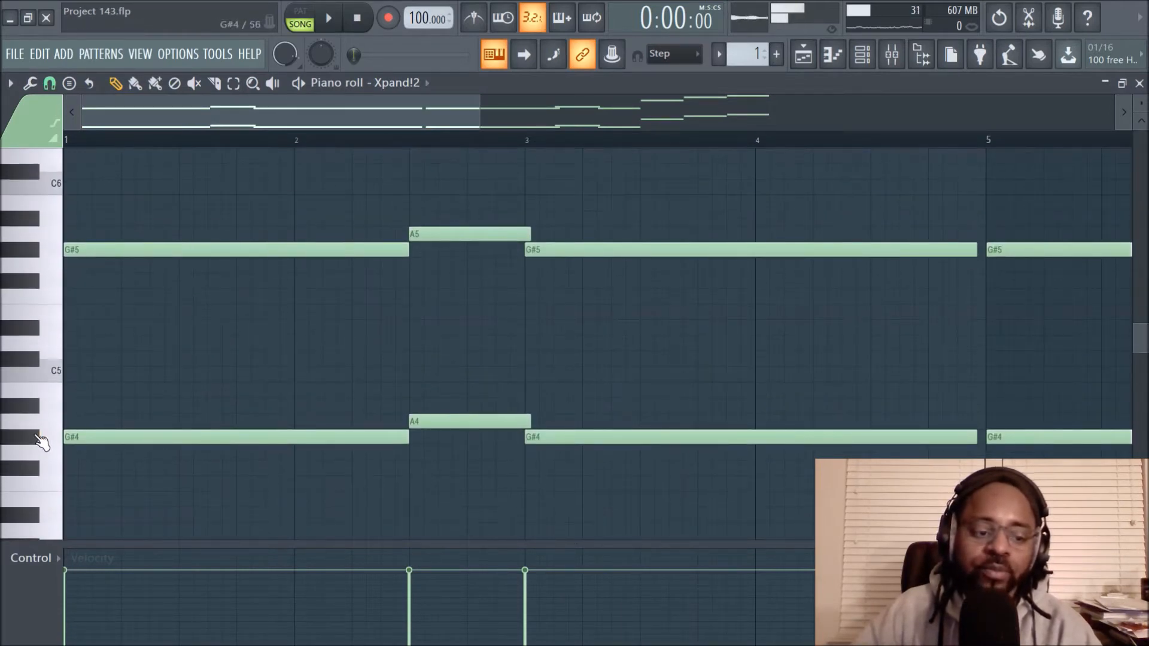
click(804, 56)
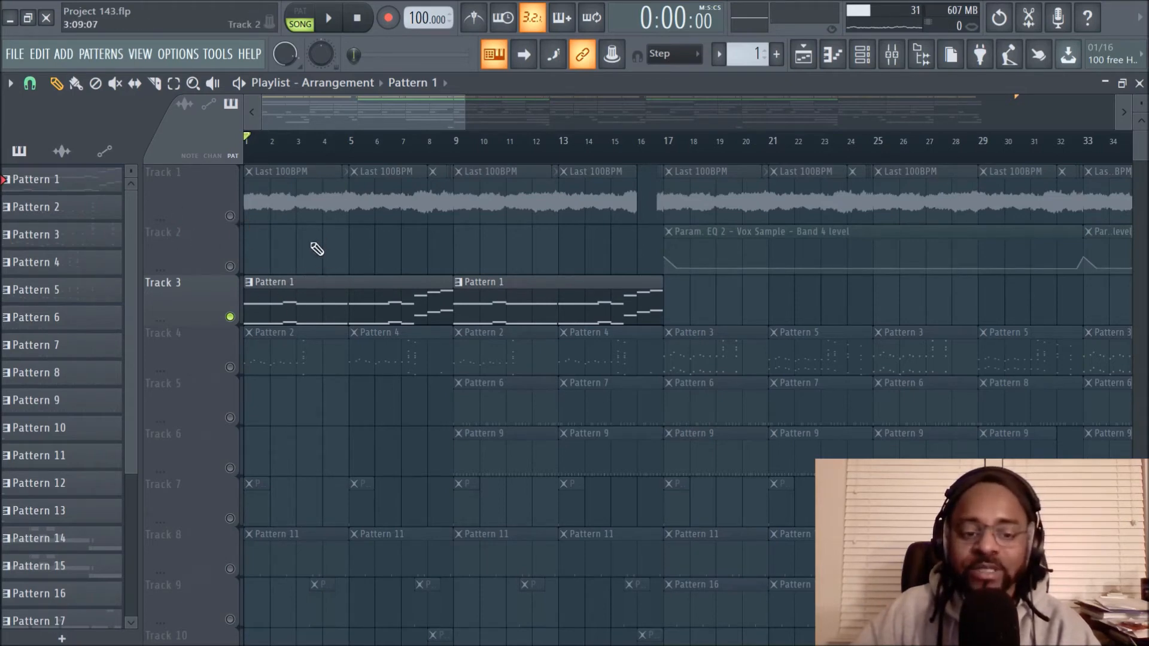
Step: Unmute Track 1, play the vocal sample together with Pattern 1 on Track 3, and stop playback
click(230, 216)
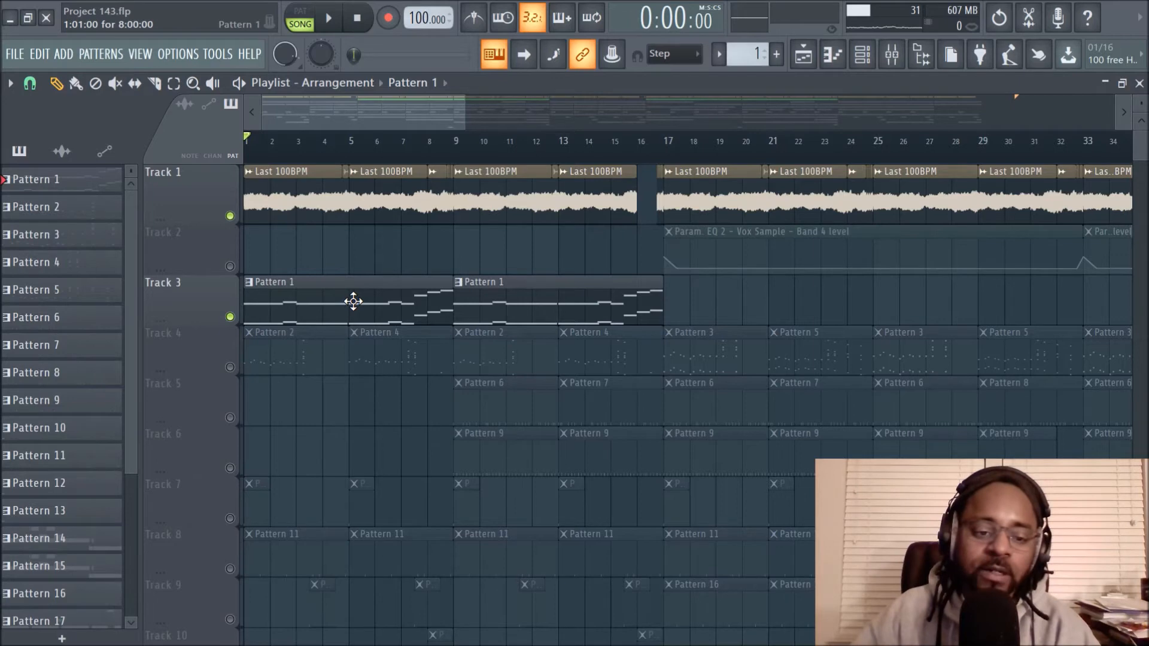
click(331, 20)
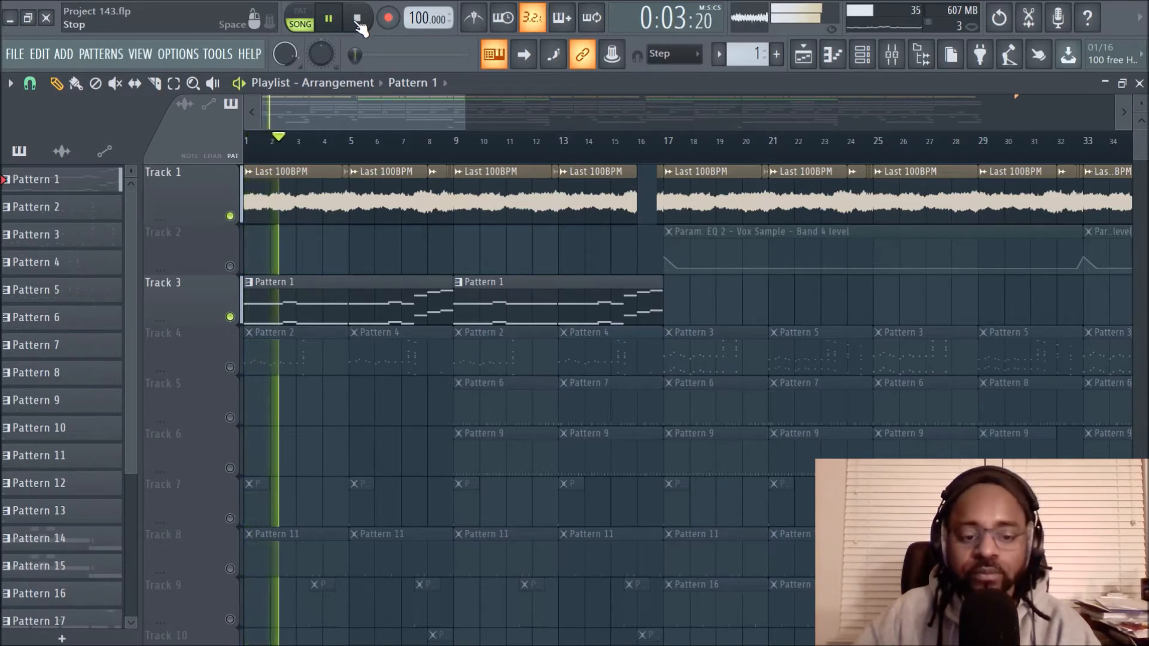
click(358, 21)
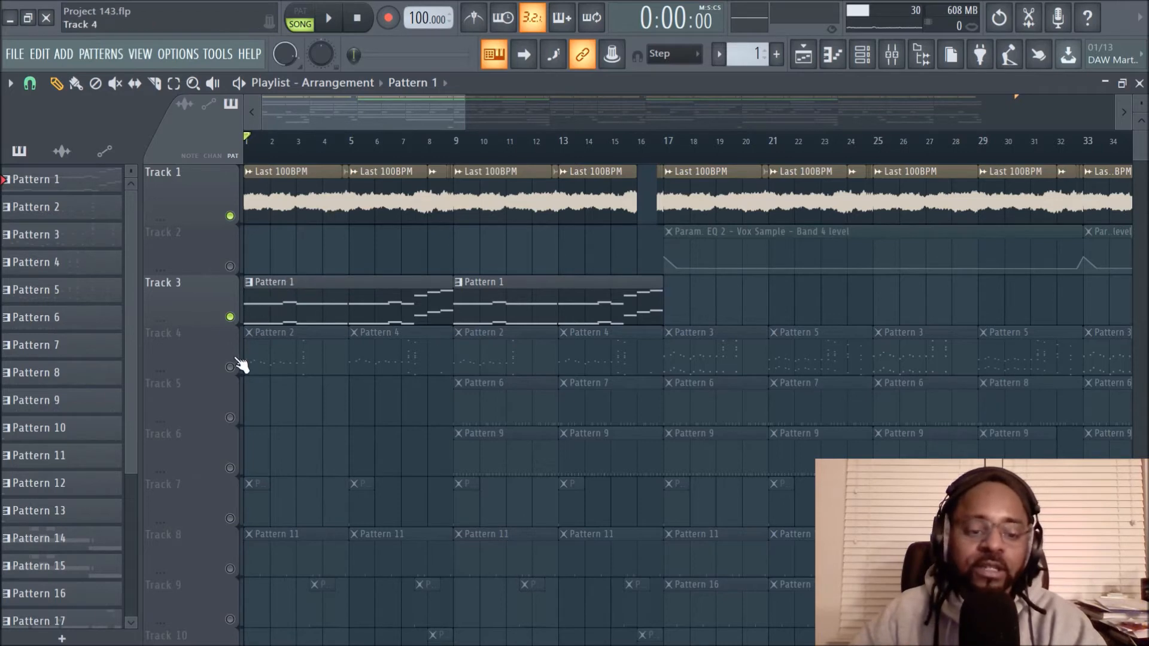
Step: Unmute Track 4, mute Tracks 3 and 1, and play Track 4's patterns alone from the start before stopping
click(230, 368)
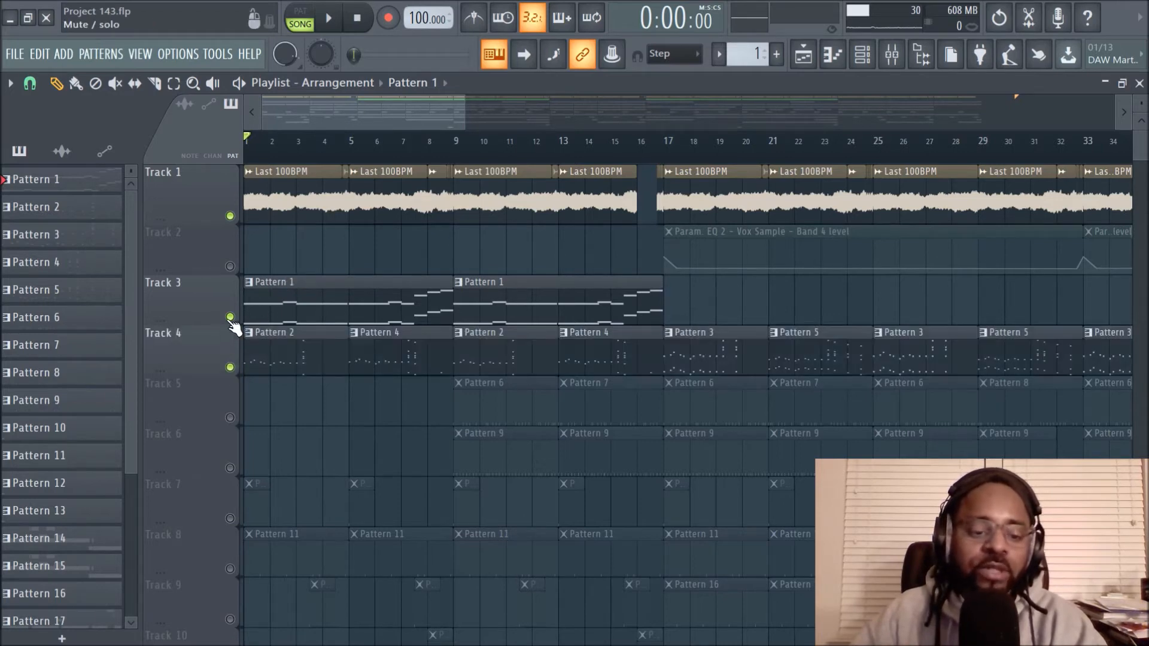
click(229, 316)
click(230, 215)
click(329, 18)
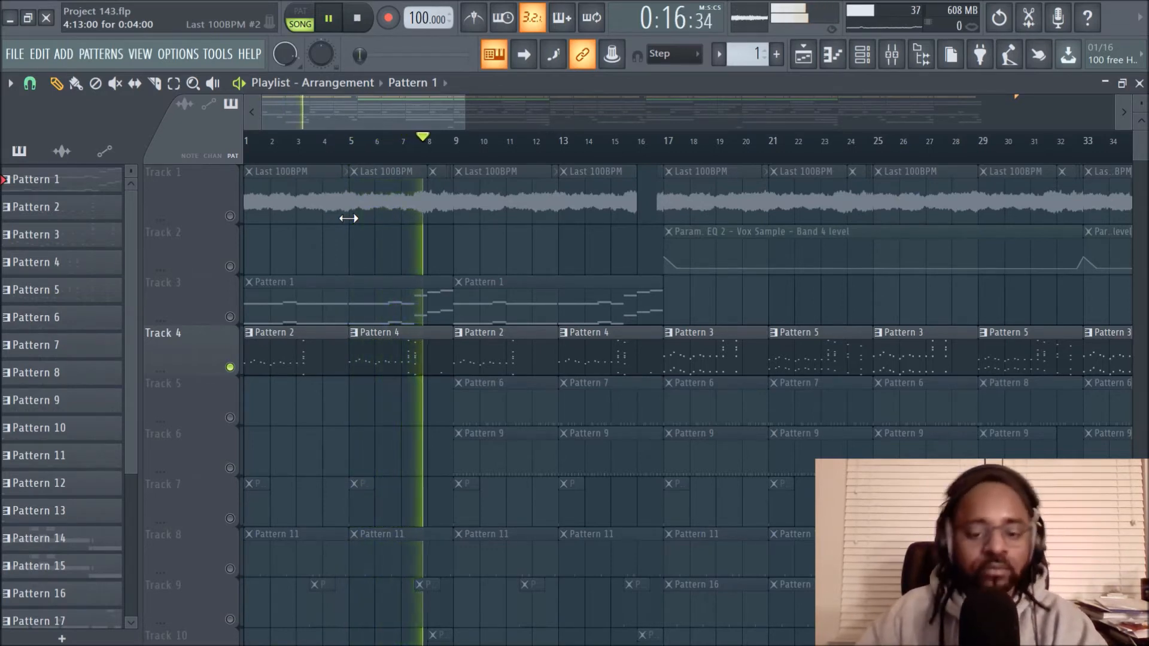
key(space)
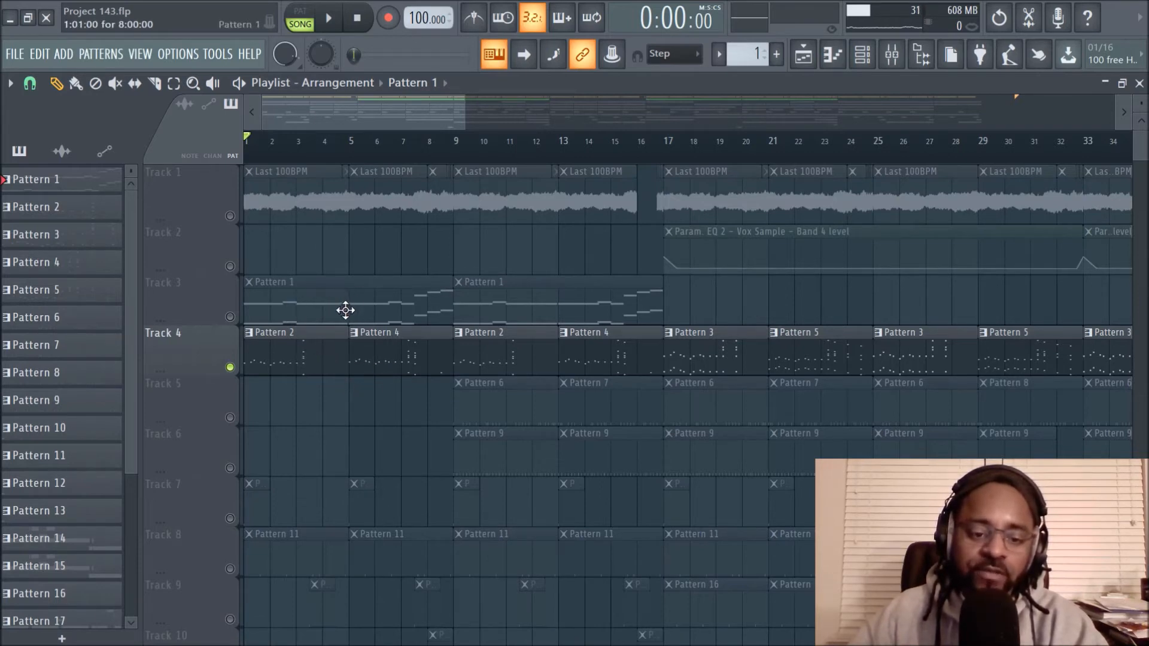
Step: Unmute Tracks 3 and 7, play them together with Track 4 from the start, and stop playback
click(230, 317)
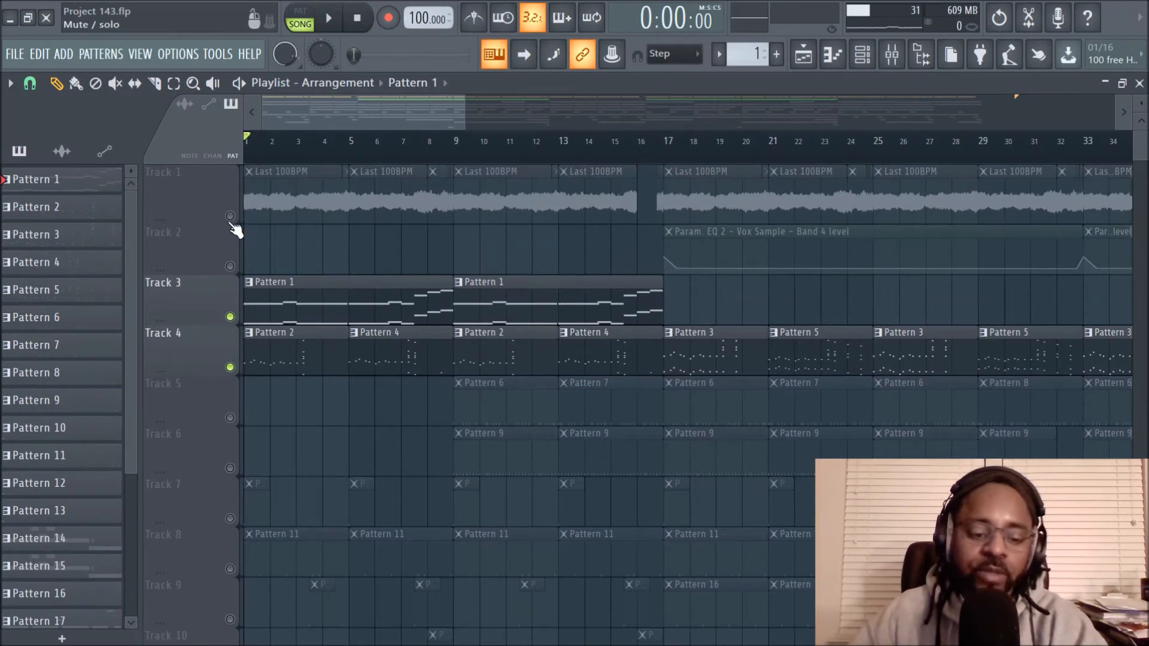
click(230, 518)
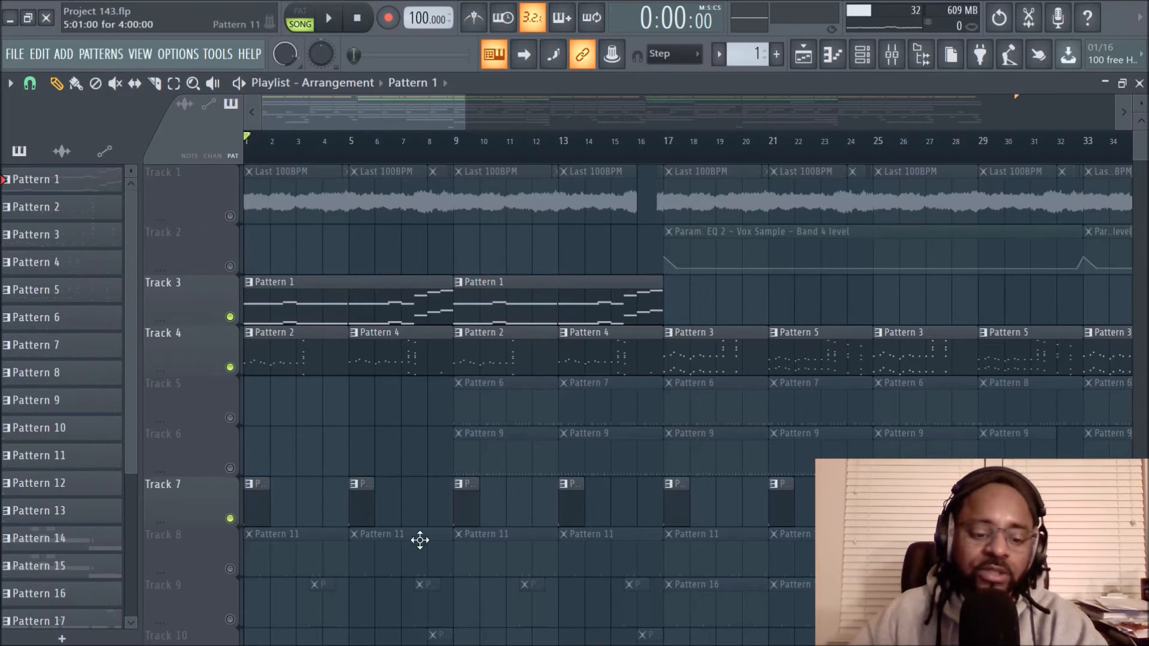
scroll(330, 410, down, 1)
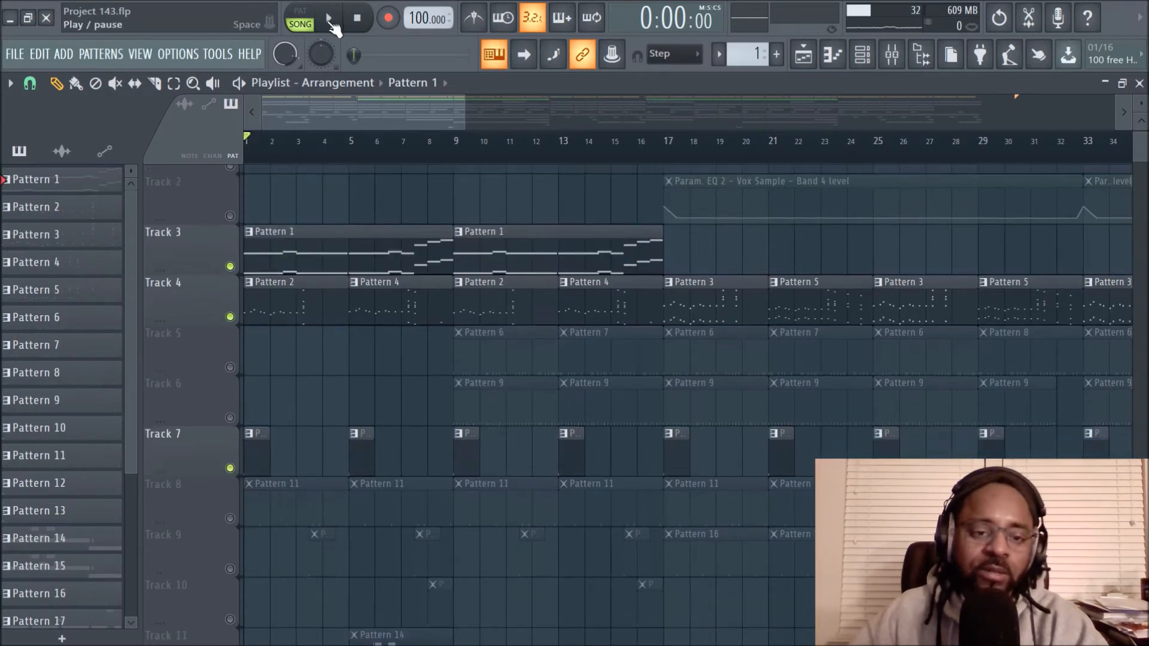
click(330, 23)
key(space)
Step: Unmute Tracks 1 and 8, play them from the start together with Tracks 3, 4 and 7, and stop playback
scroll(236, 277, up, 1)
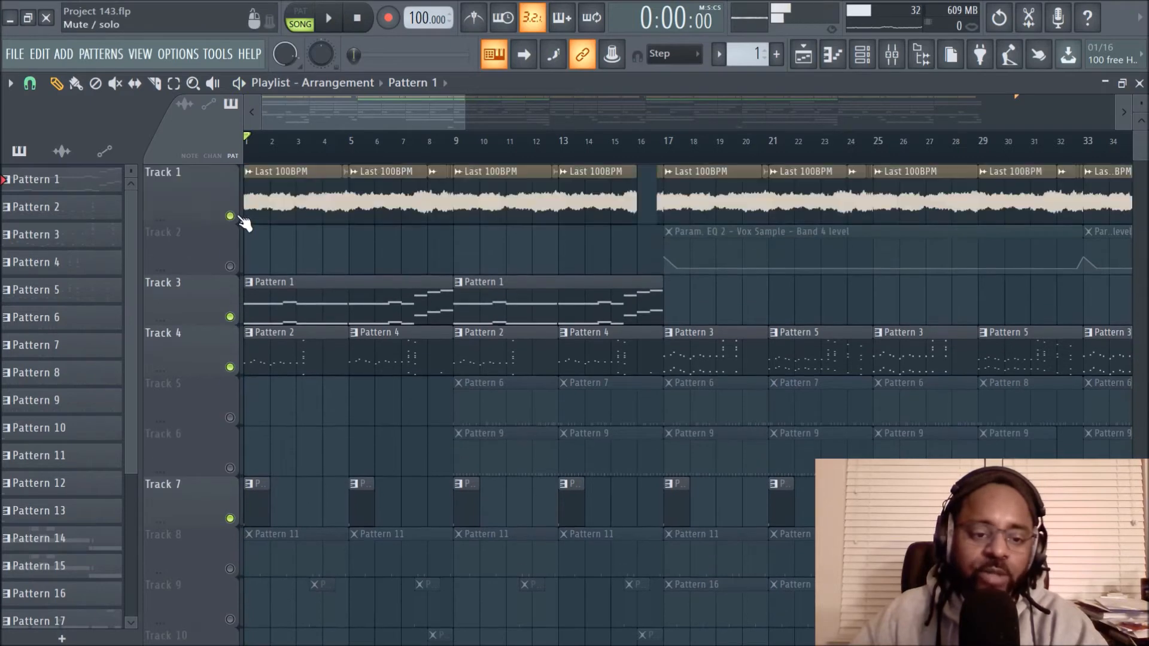
scroll(243, 221, down, 1)
scroll(348, 258, down, 3)
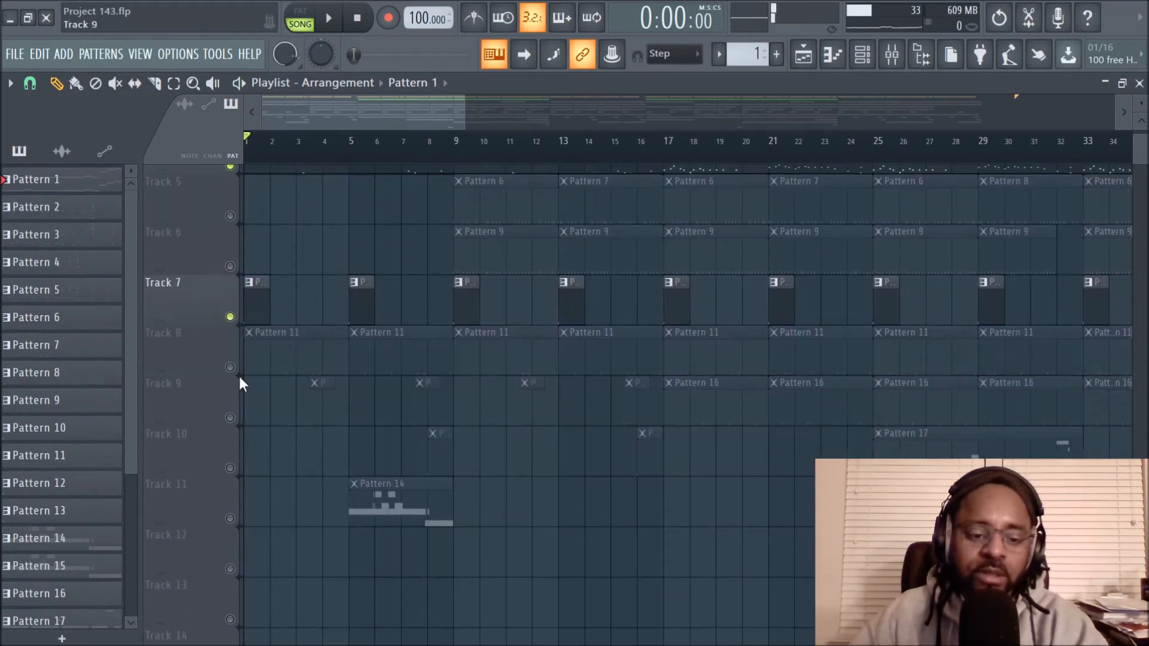
click(230, 368)
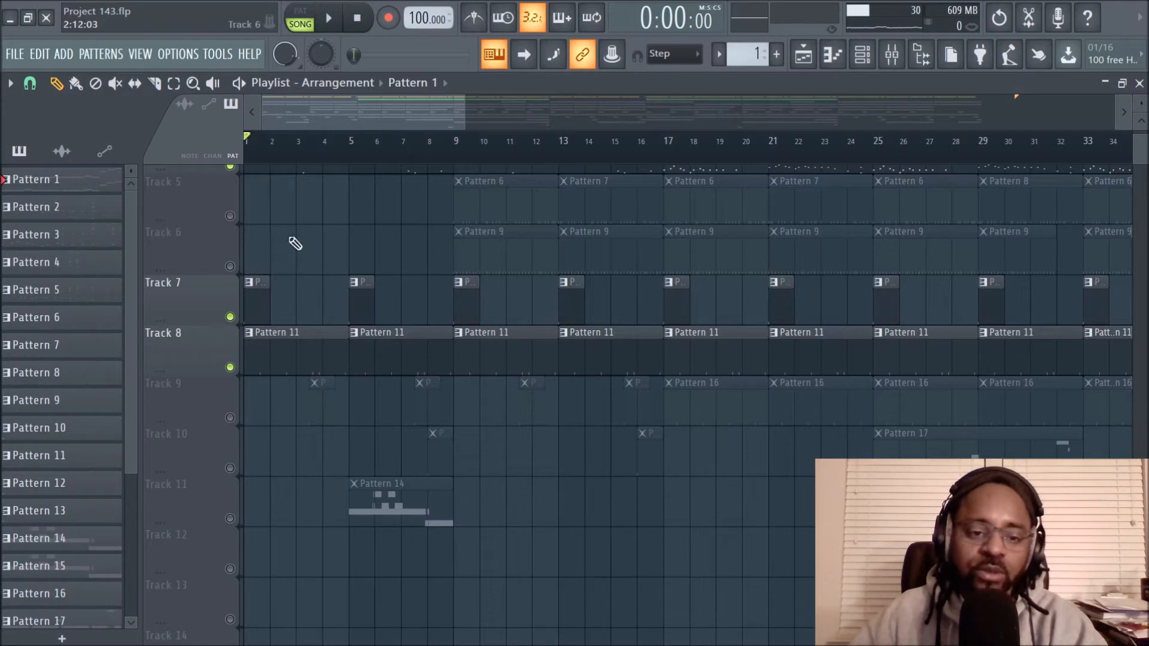
click(330, 19)
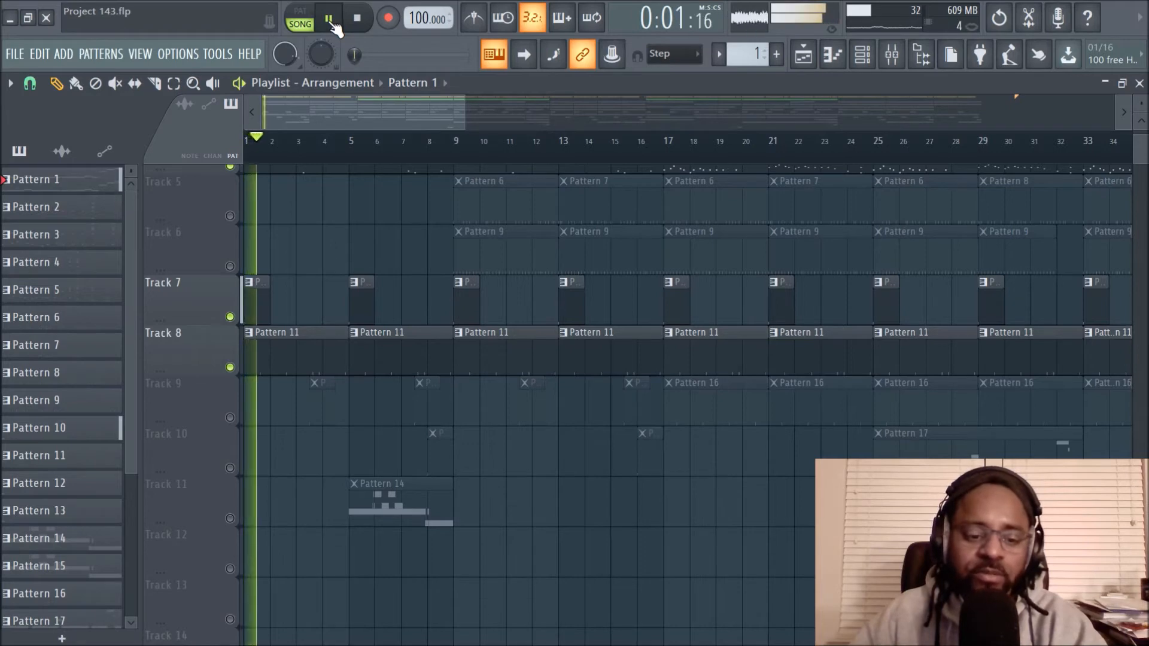
key(space)
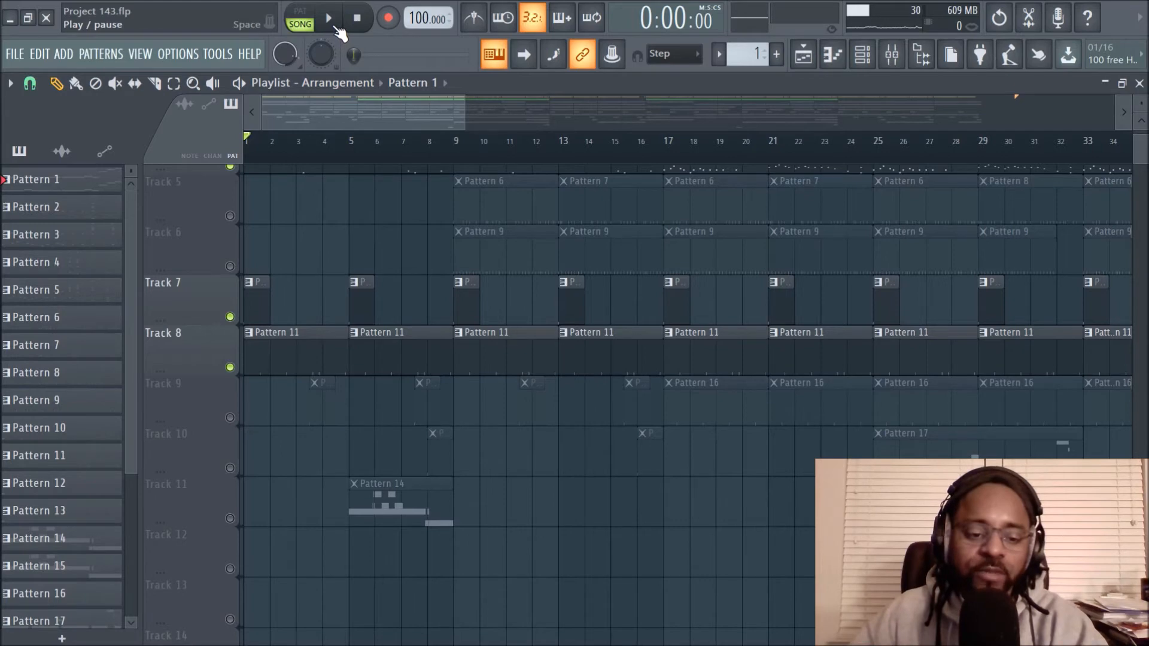
Step: Replay the unmuted tracks from the start with the metronome on, stop playback, and switch the metronome off
click(335, 26)
click(474, 19)
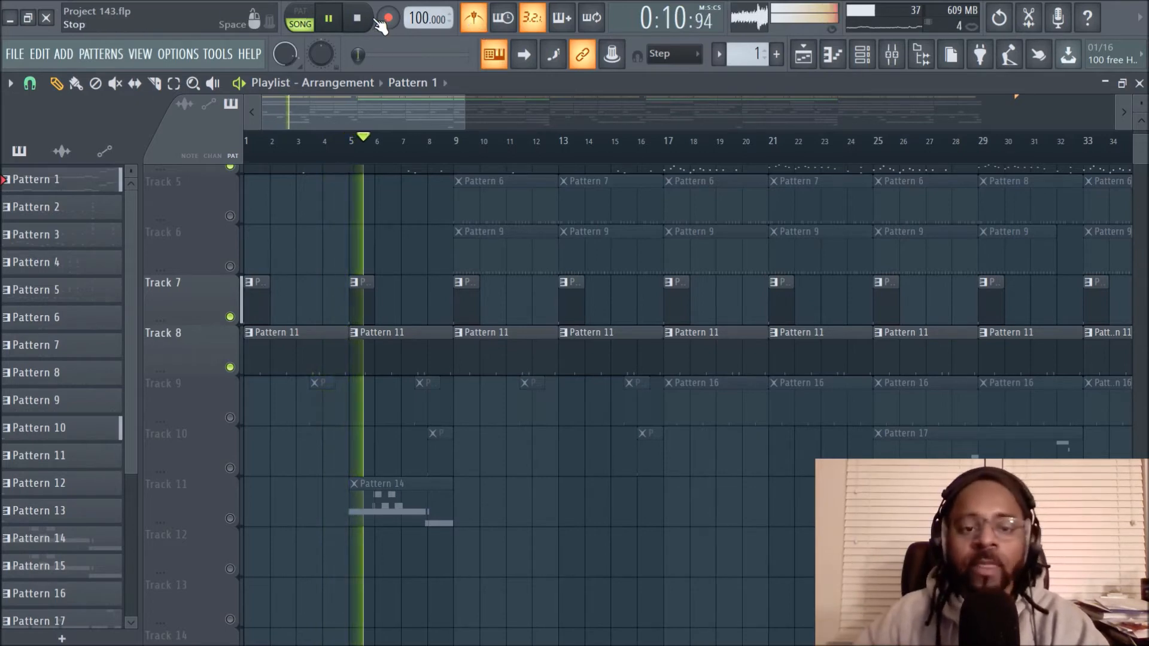
click(357, 18)
click(473, 18)
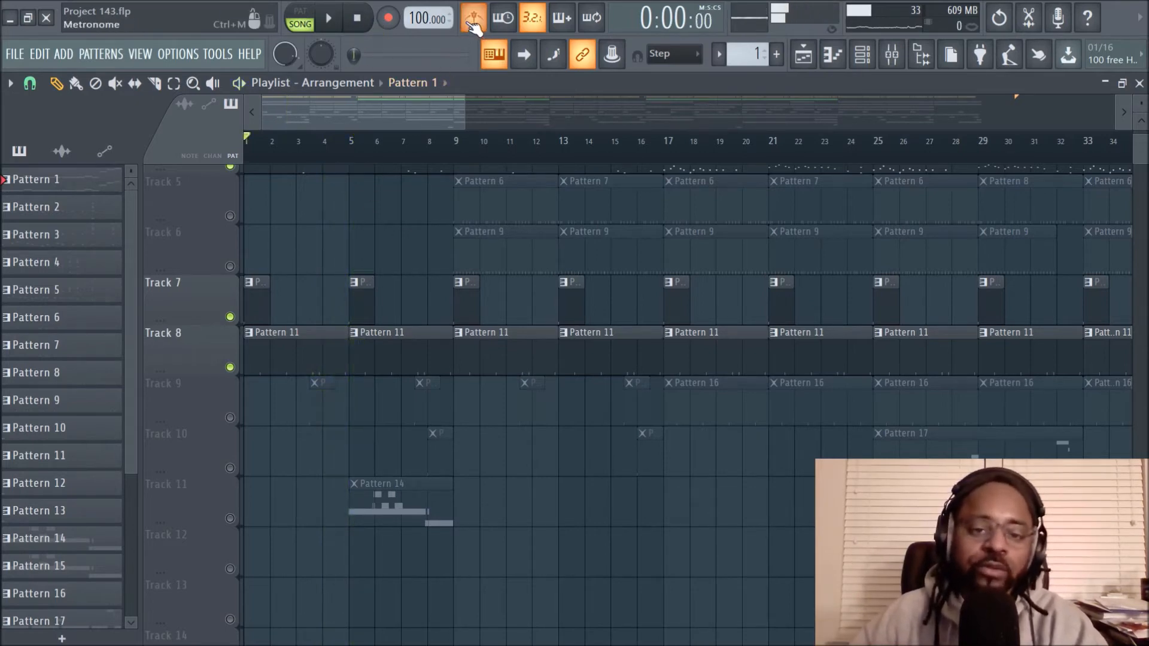
Step: Unmute Track 9 and play its Pattern 12 vocal hits with the other unmuted tracks from the start before stopping
click(230, 418)
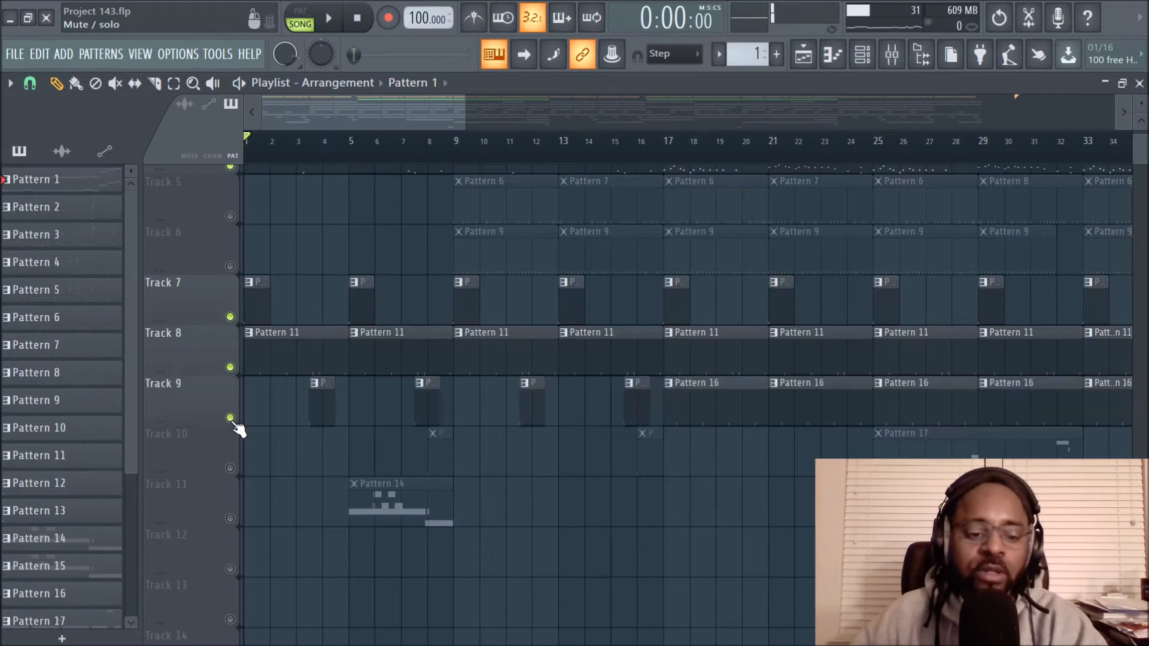
scroll(427, 439, up, 4)
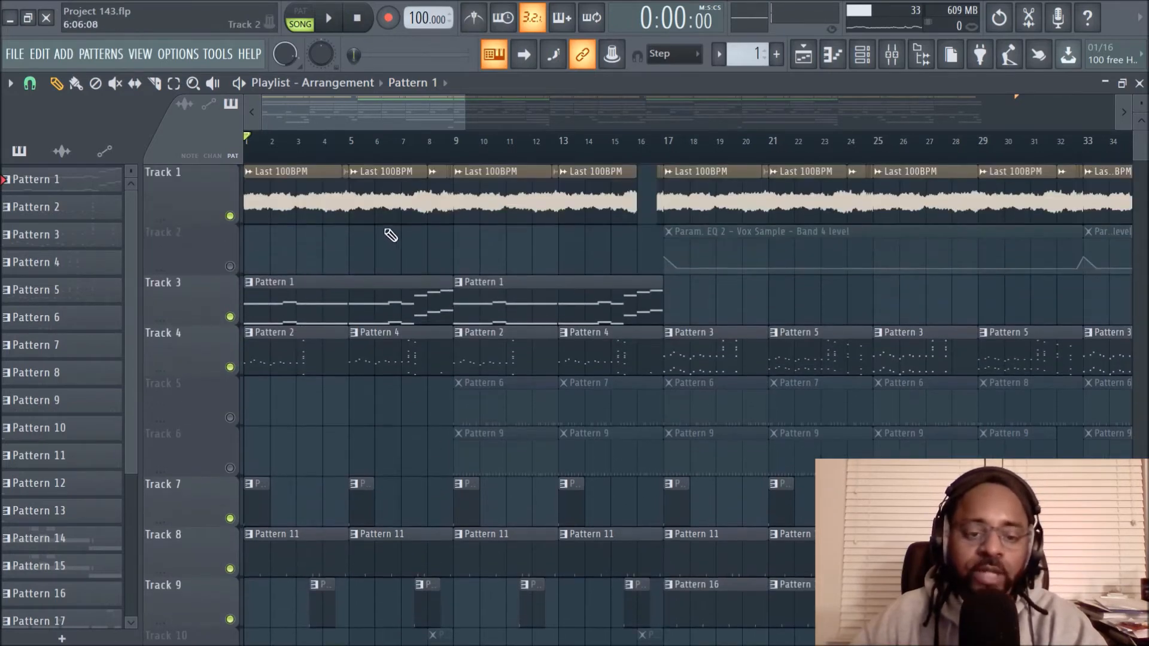
scroll(377, 222, down, 4)
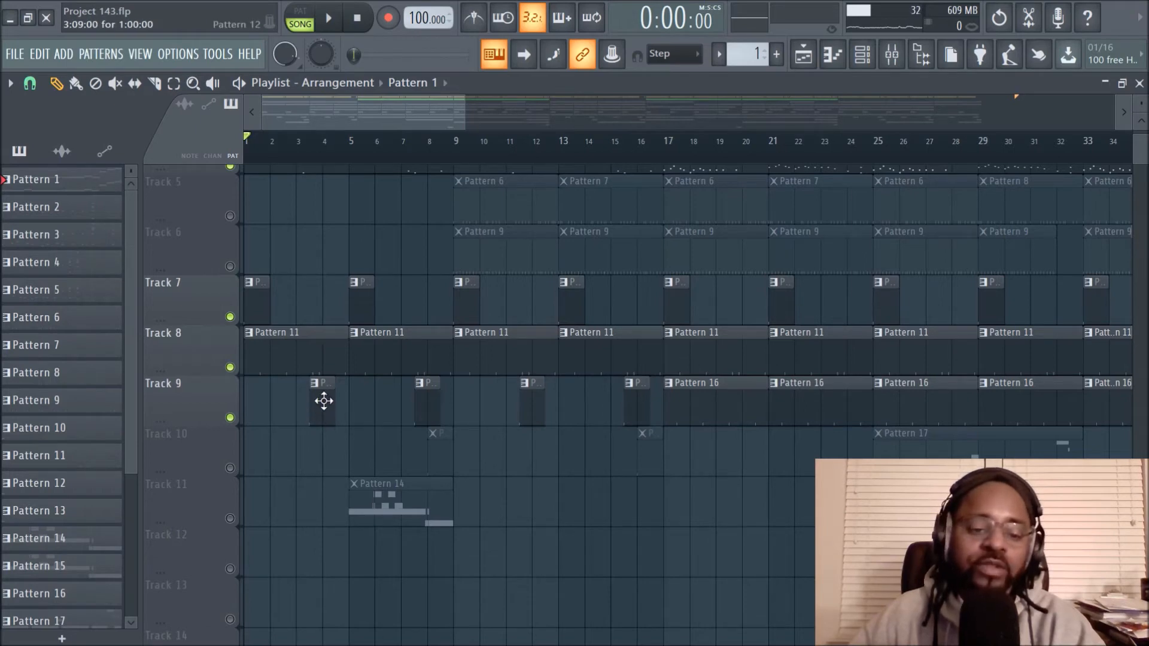
scroll(321, 359, up, 4)
scroll(321, 300, down, 4)
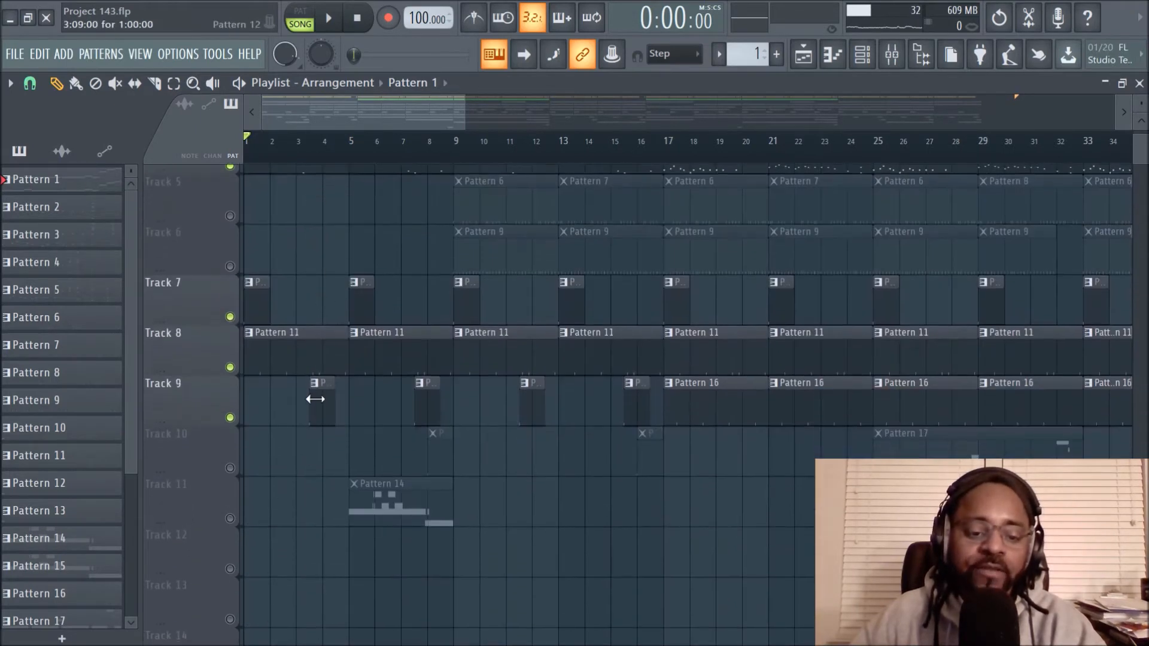
scroll(313, 383, up, 4)
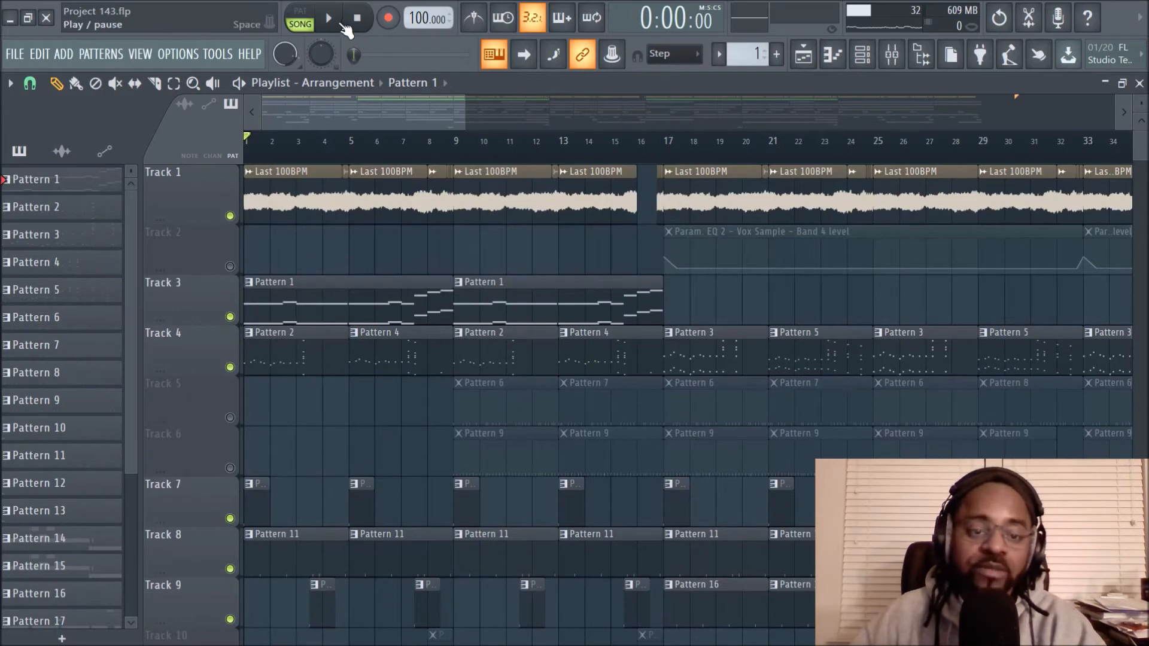
click(342, 25)
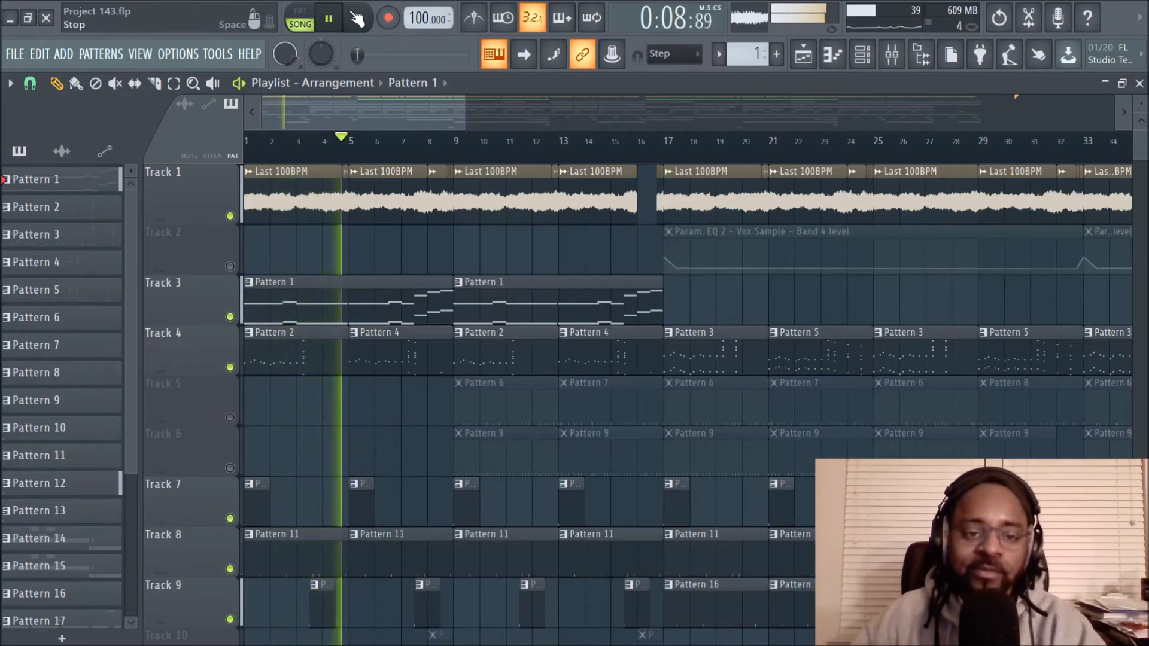
key(space)
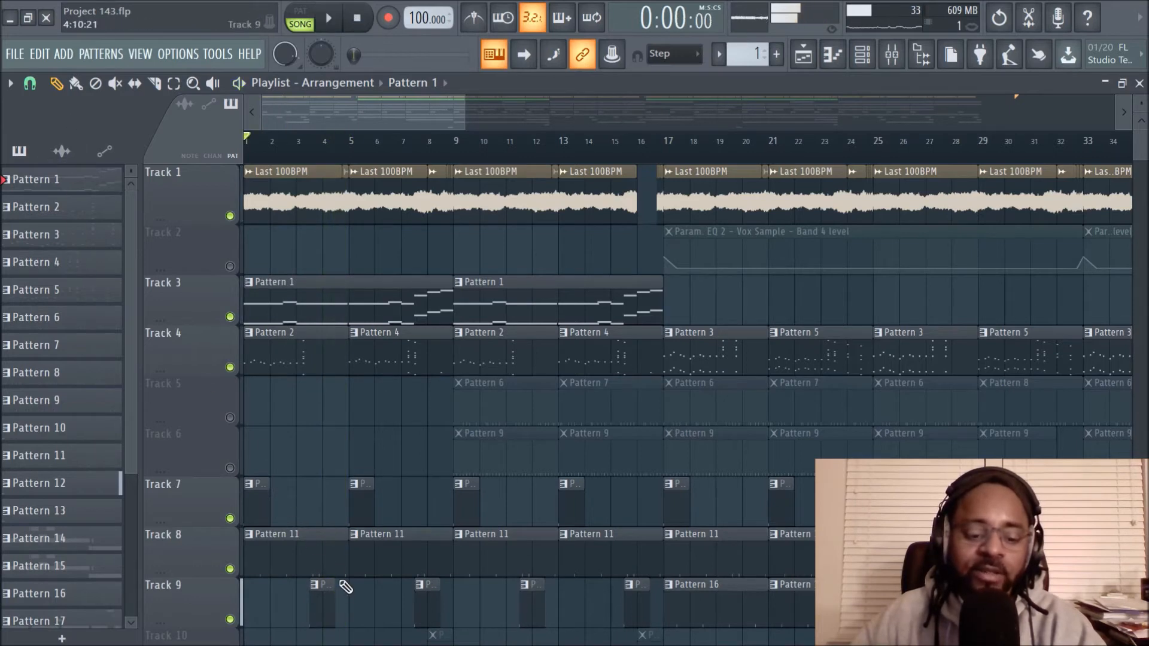
Step: Select Pattern 12 on Track 9, audition its Vox (Breezy) channel, and view that channel's sampler settings before closing them
scroll(340, 160, up, 3)
scroll(329, 123, up, 2)
scroll(352, 290, down, 3)
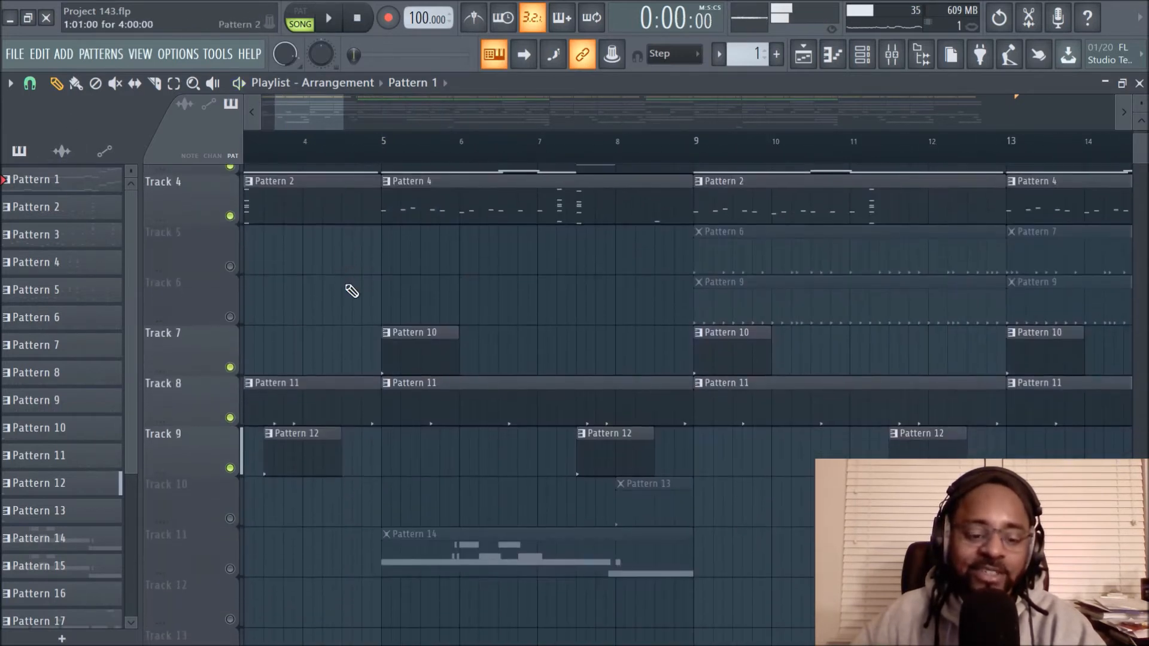
click(301, 455)
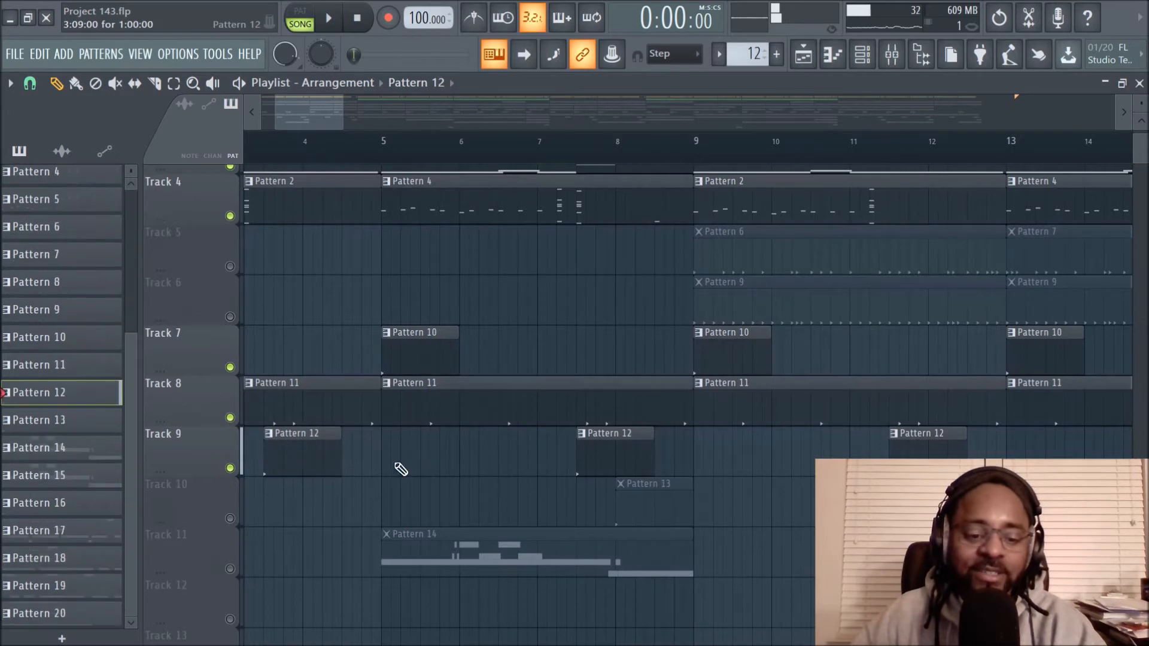
click(863, 54)
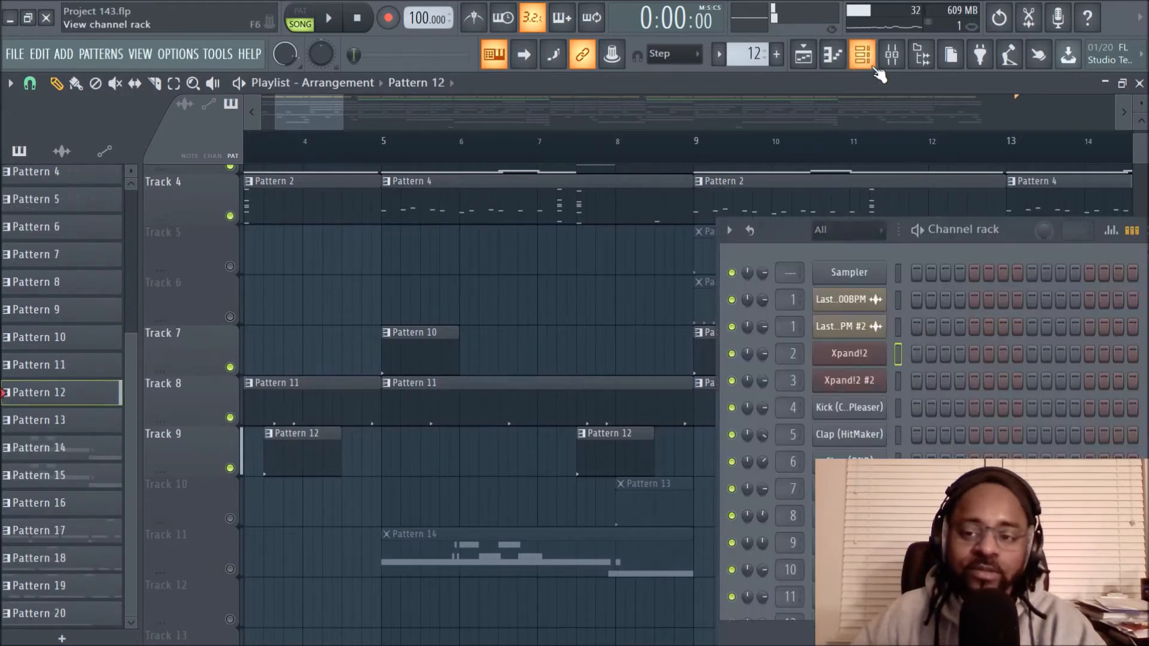
scroll(896, 417, down, 3)
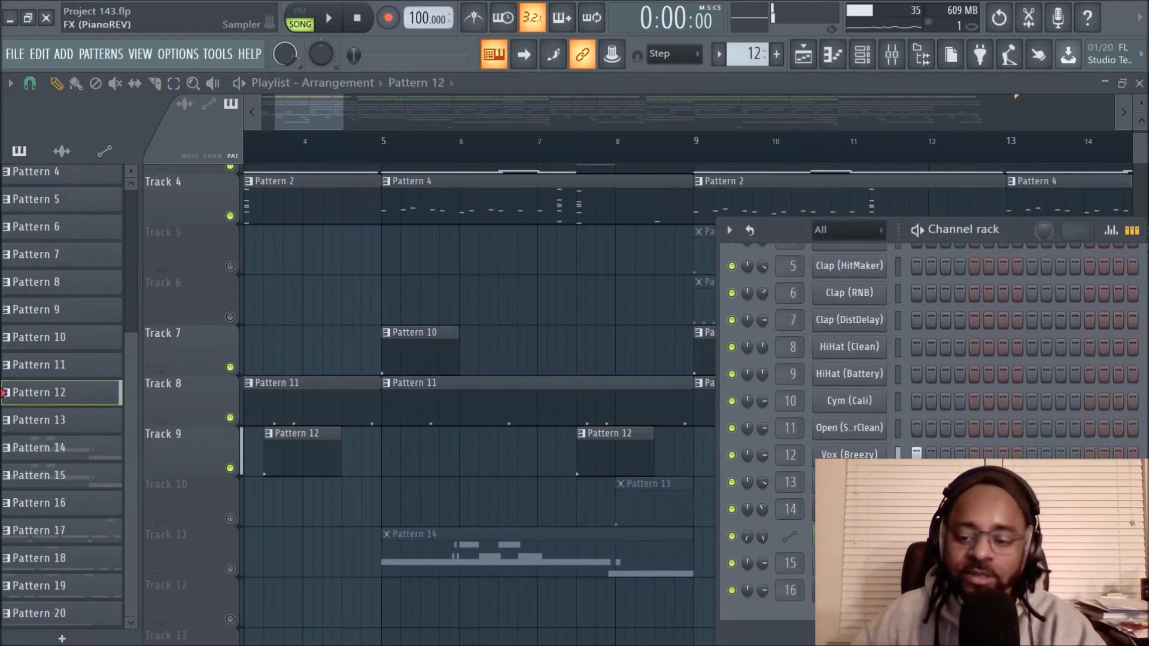
click(849, 453)
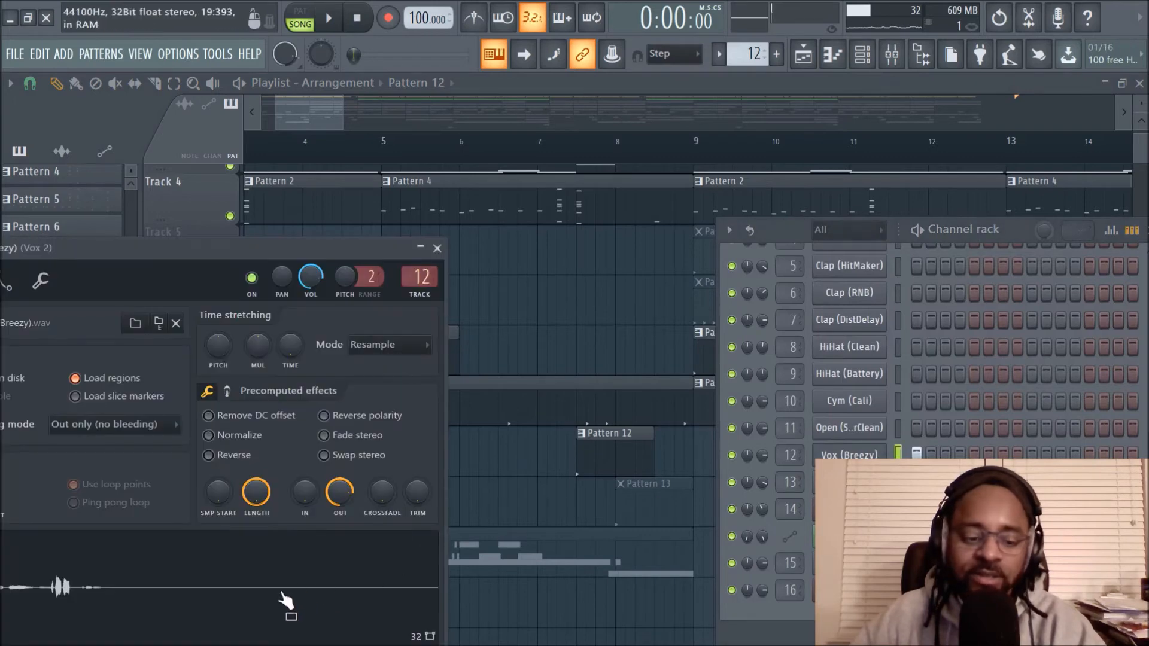
drag(386, 249, 498, 249)
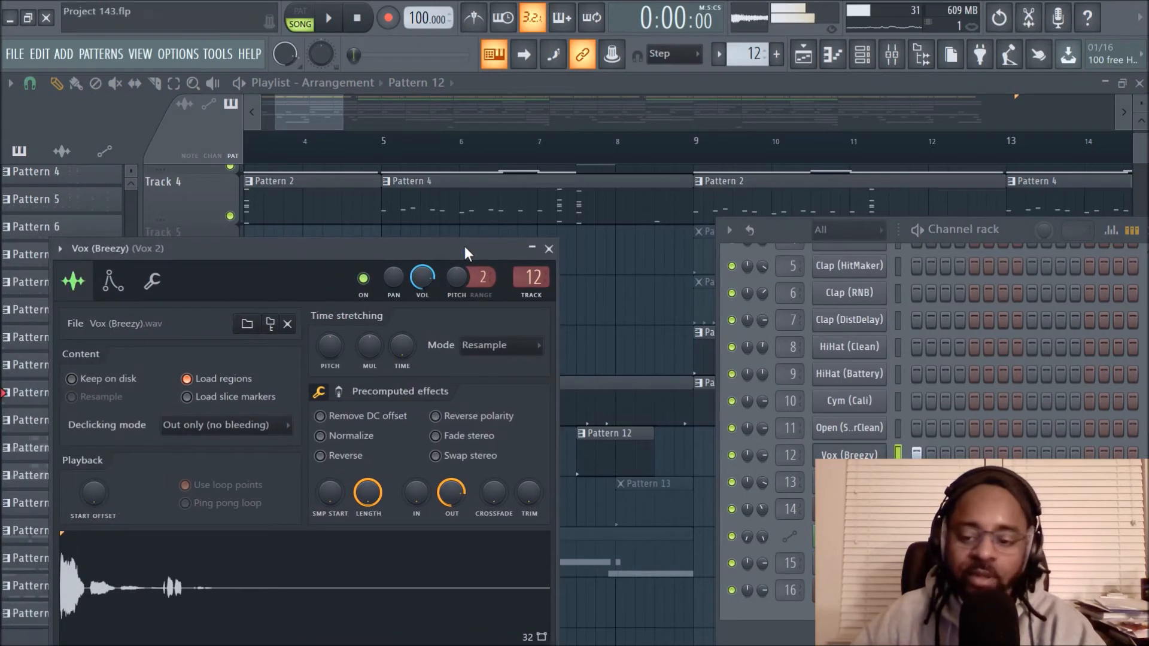
click(550, 250)
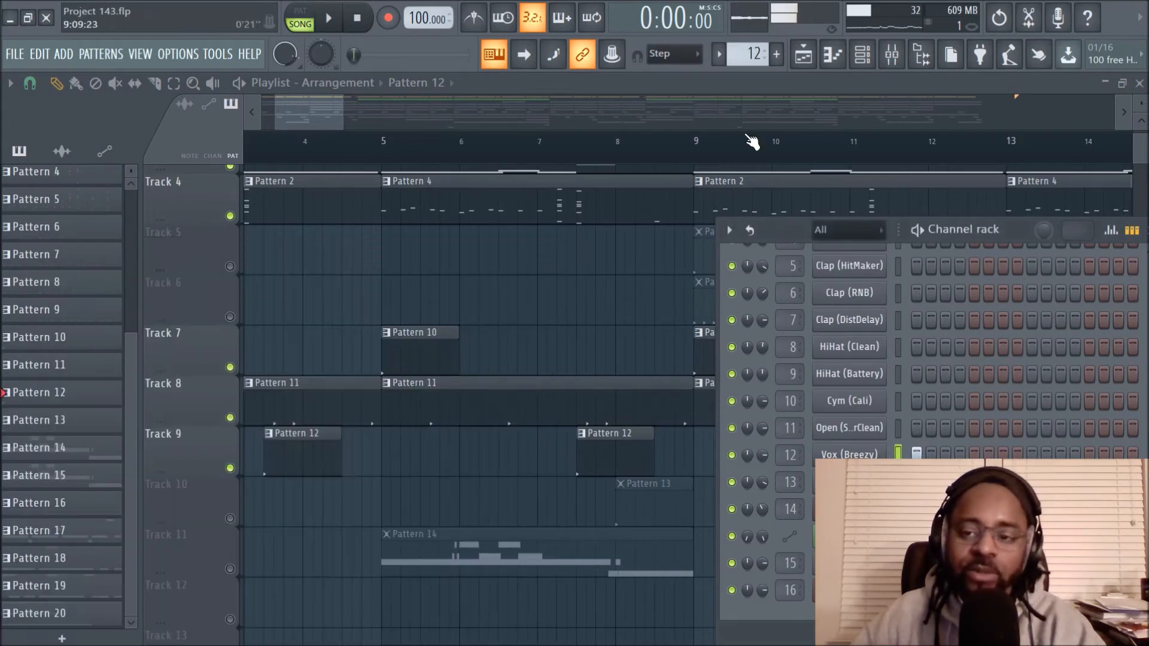
Step: Inspect the Fruity Reeverb 2, Fruity parametric EQ 2 and Fruity Delay 3 settings on the Vox 2 mixer track
click(891, 55)
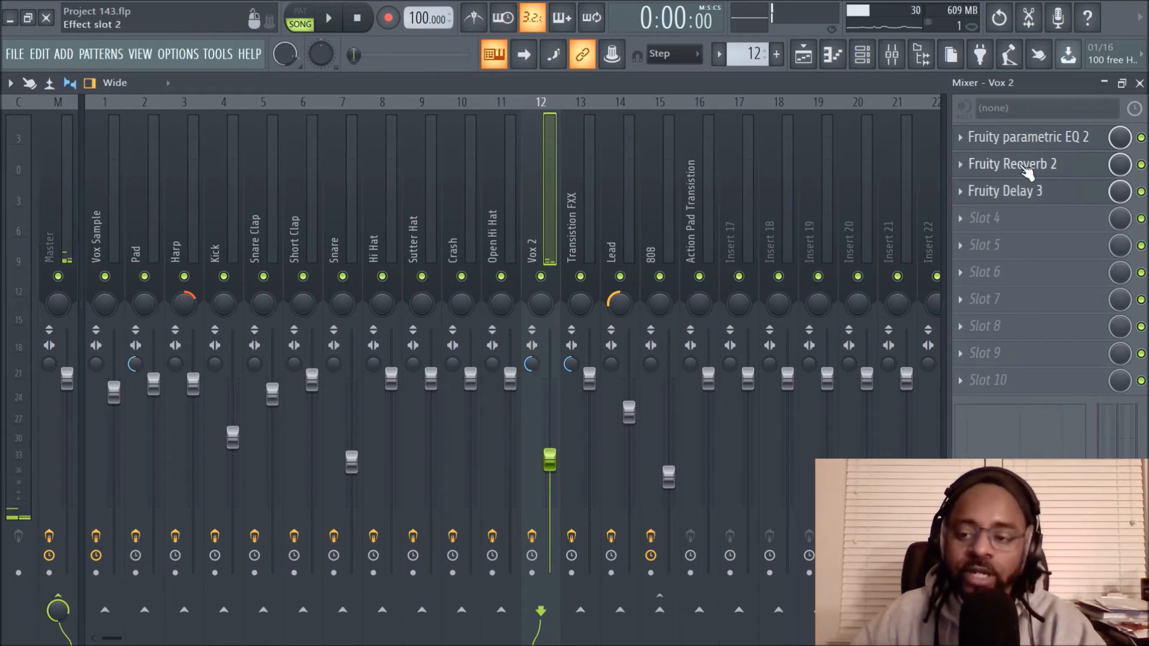
click(1026, 171)
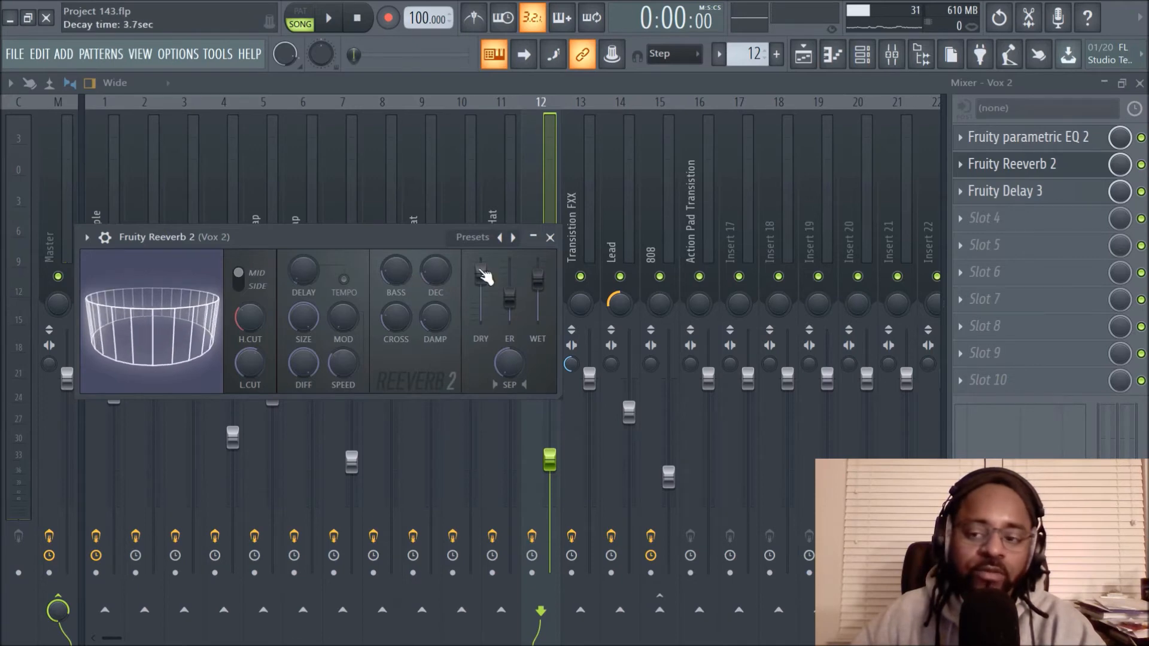
click(1011, 145)
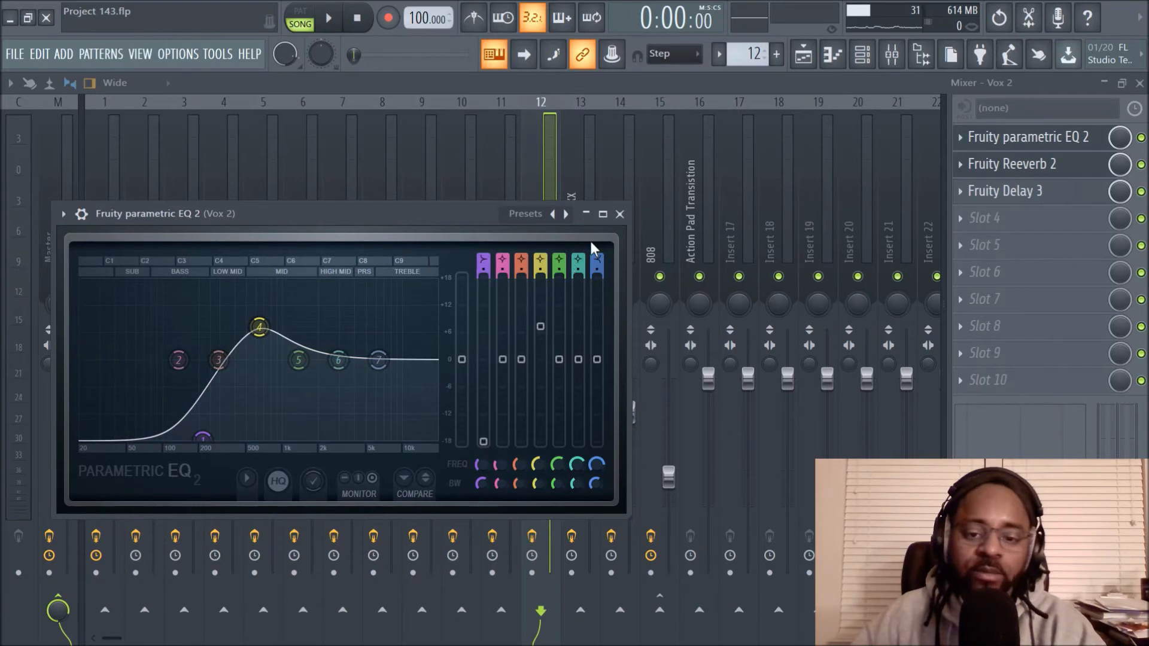
click(619, 214)
click(1020, 194)
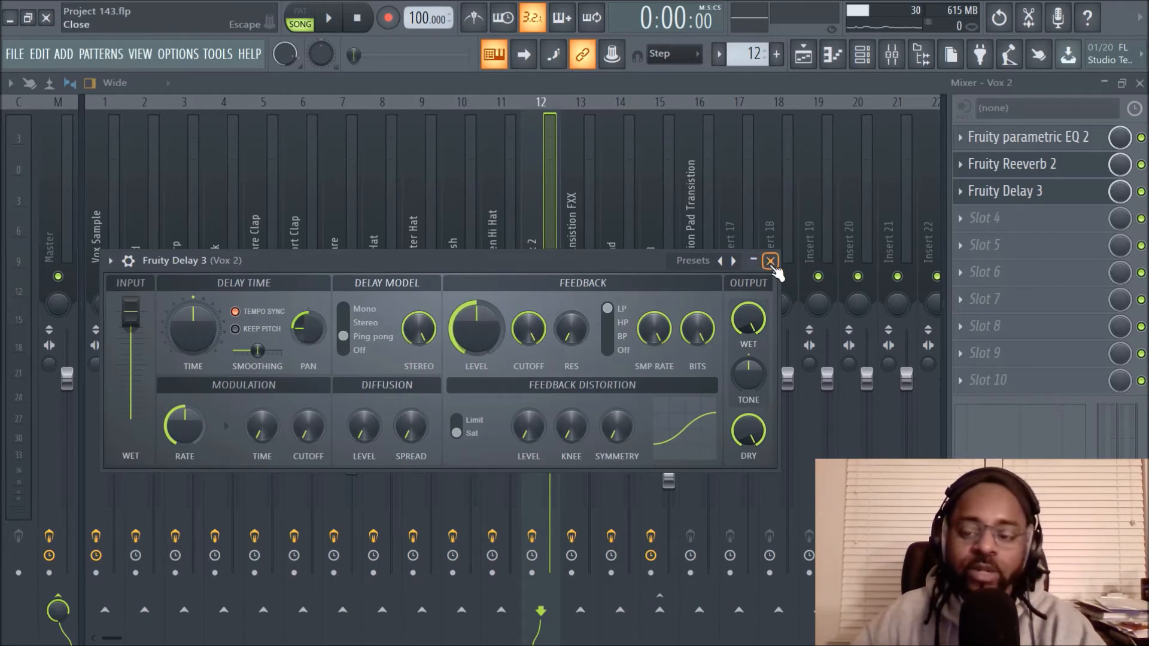
click(770, 262)
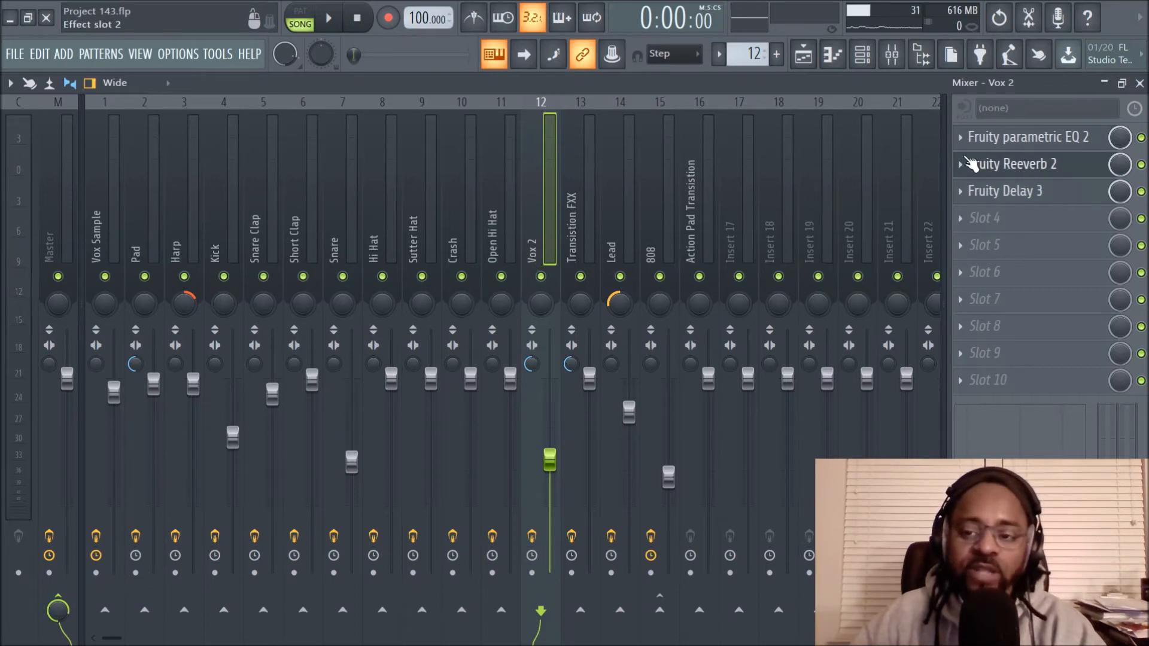
Step: Return to the playlist, show the arrangement from bar 1, and unmute Track 11 with Pattern 14
click(803, 54)
scroll(476, 335, up, 3)
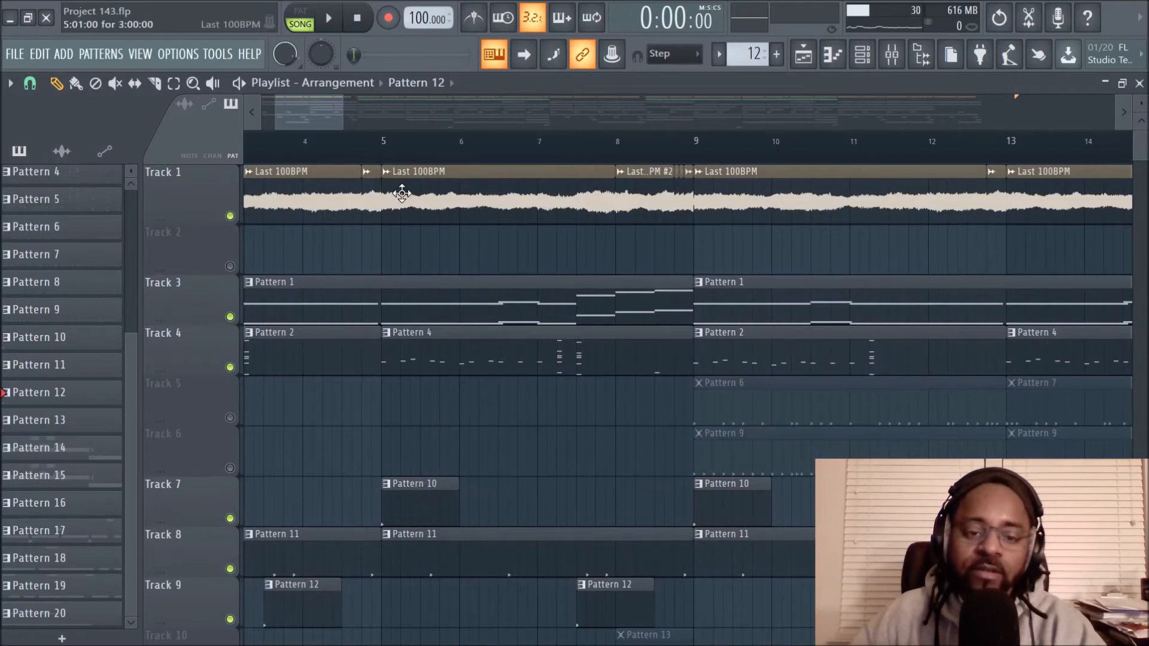
drag(310, 125, 293, 125)
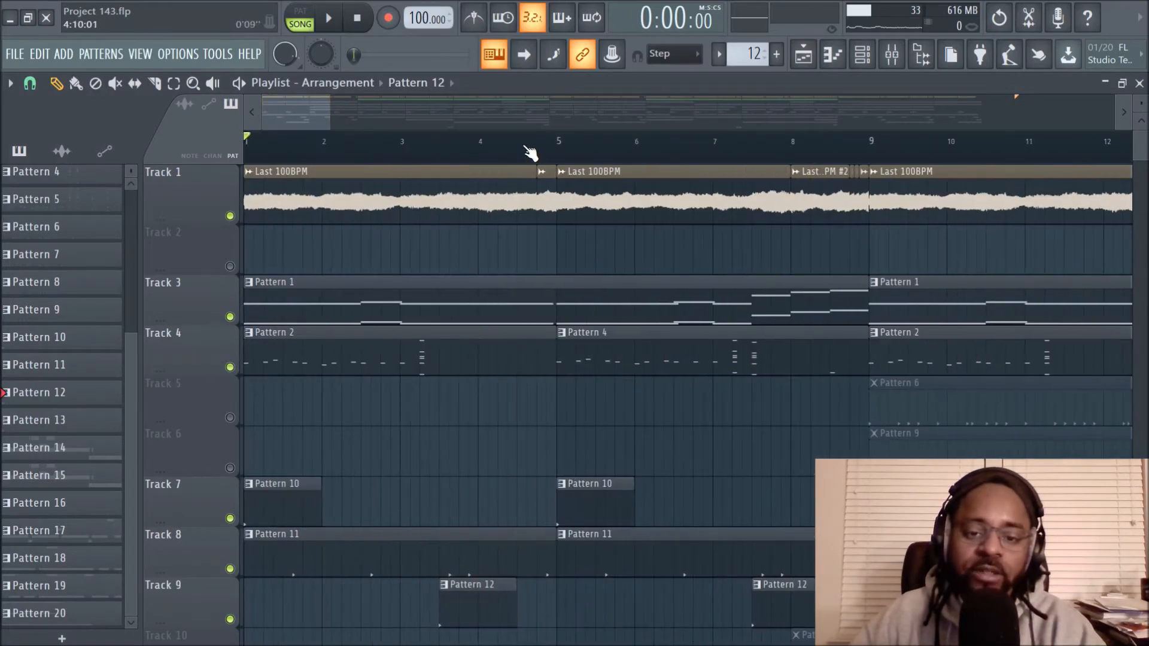
scroll(526, 146, down, 3)
scroll(439, 392, down, 5)
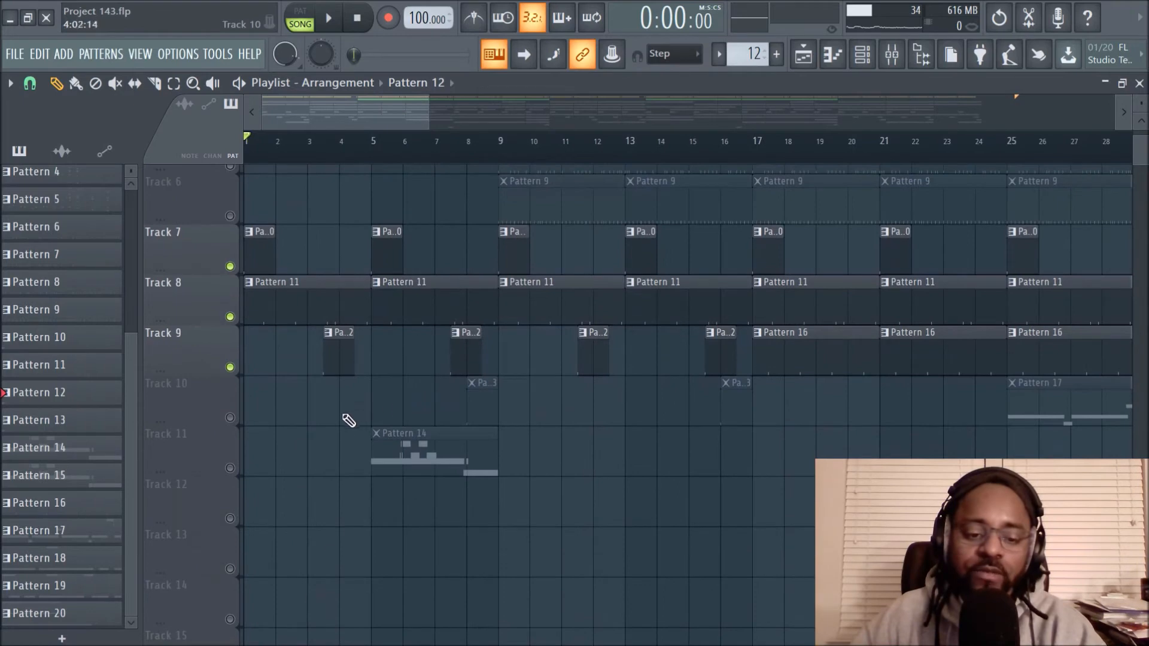
scroll(381, 417, up, 5)
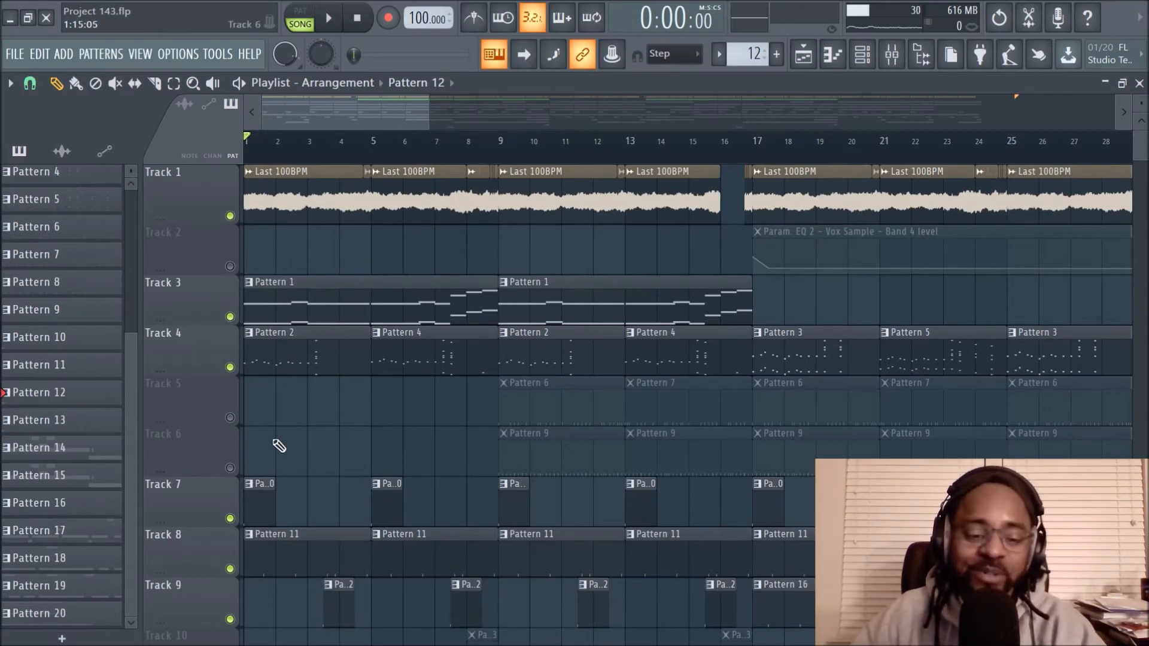
scroll(469, 470, down, 4)
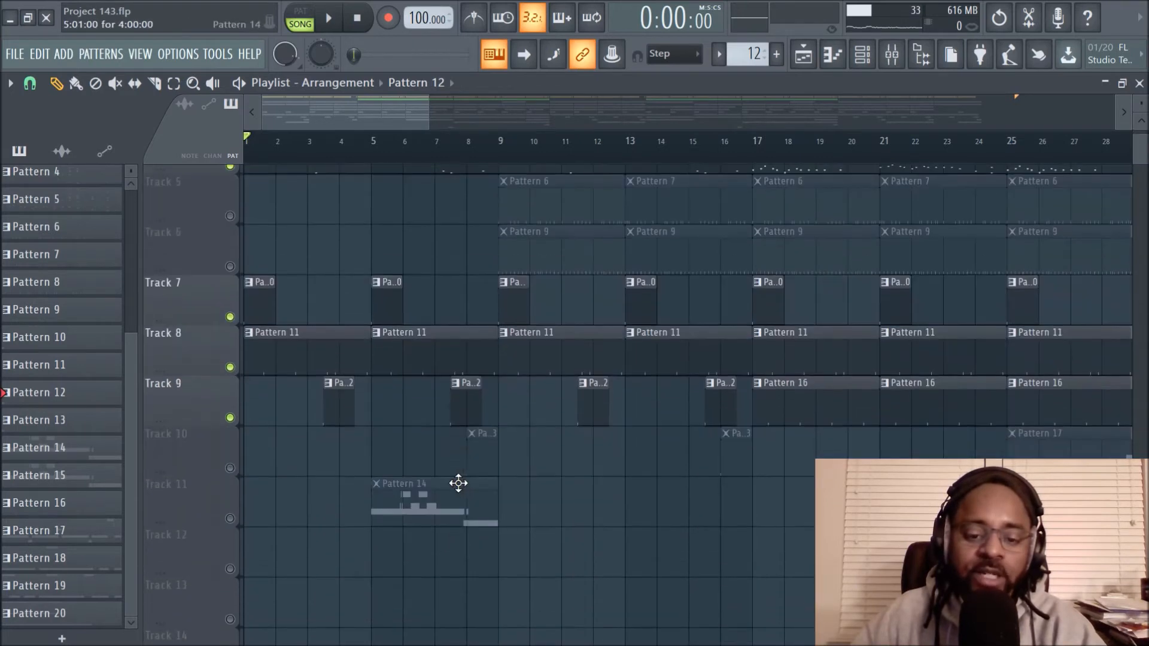
click(231, 519)
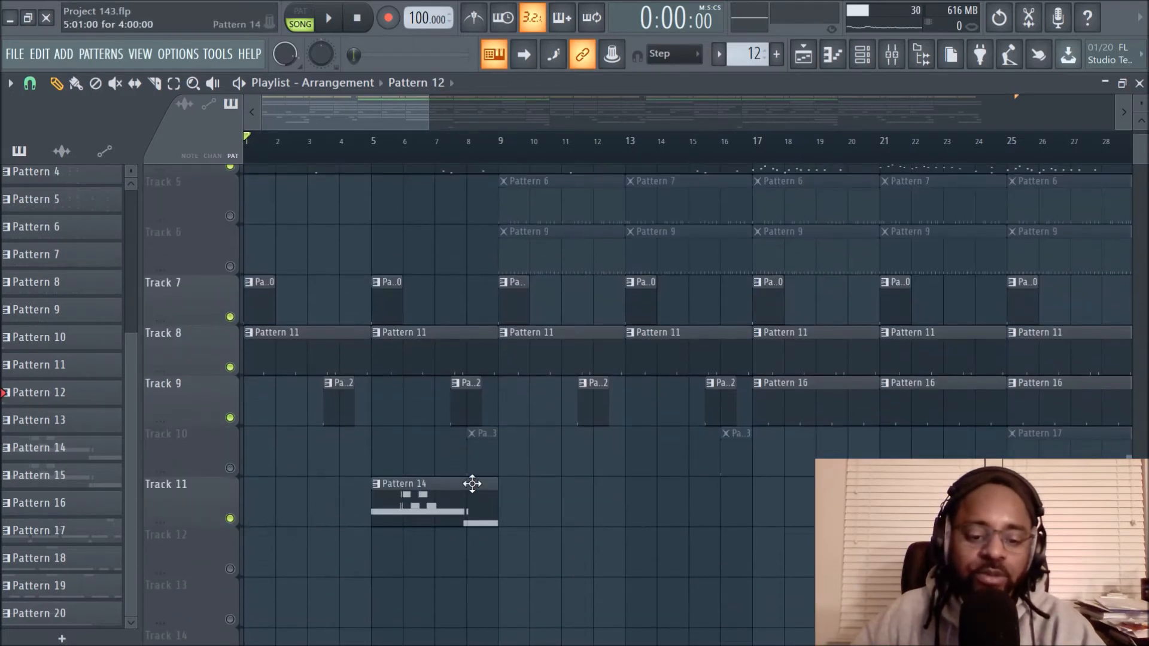
Step: Play the arrangement from bar 5, solo Track 11 while it plays, and stop playback with Pattern 14 selected
click(373, 163)
click(340, 21)
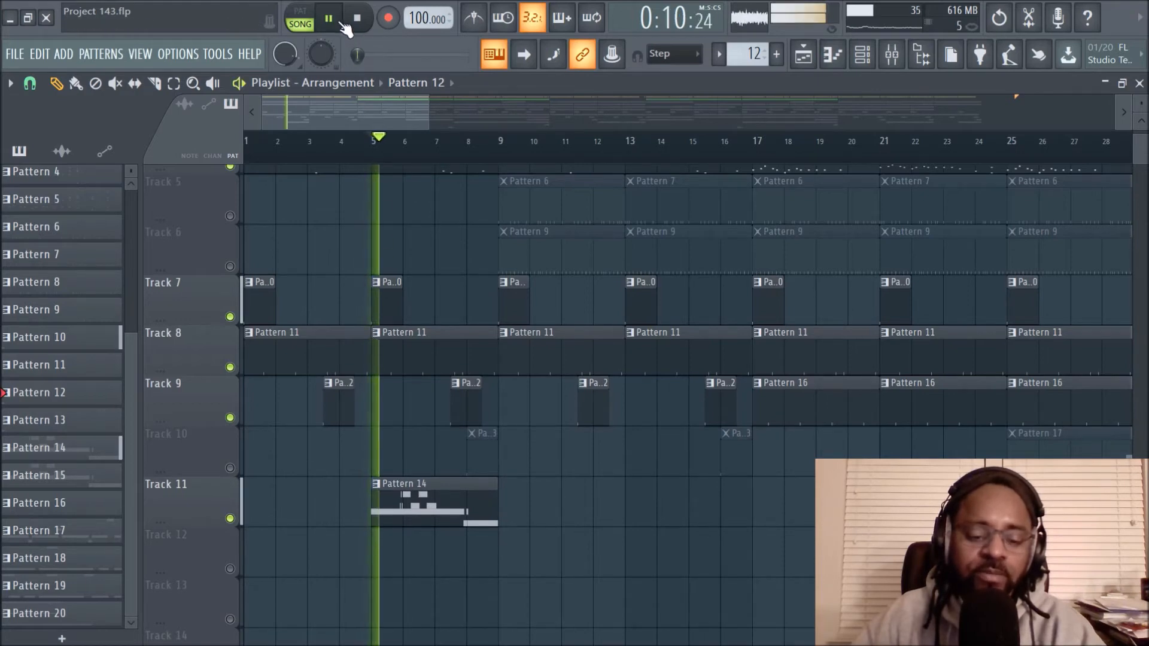
right_click(231, 519)
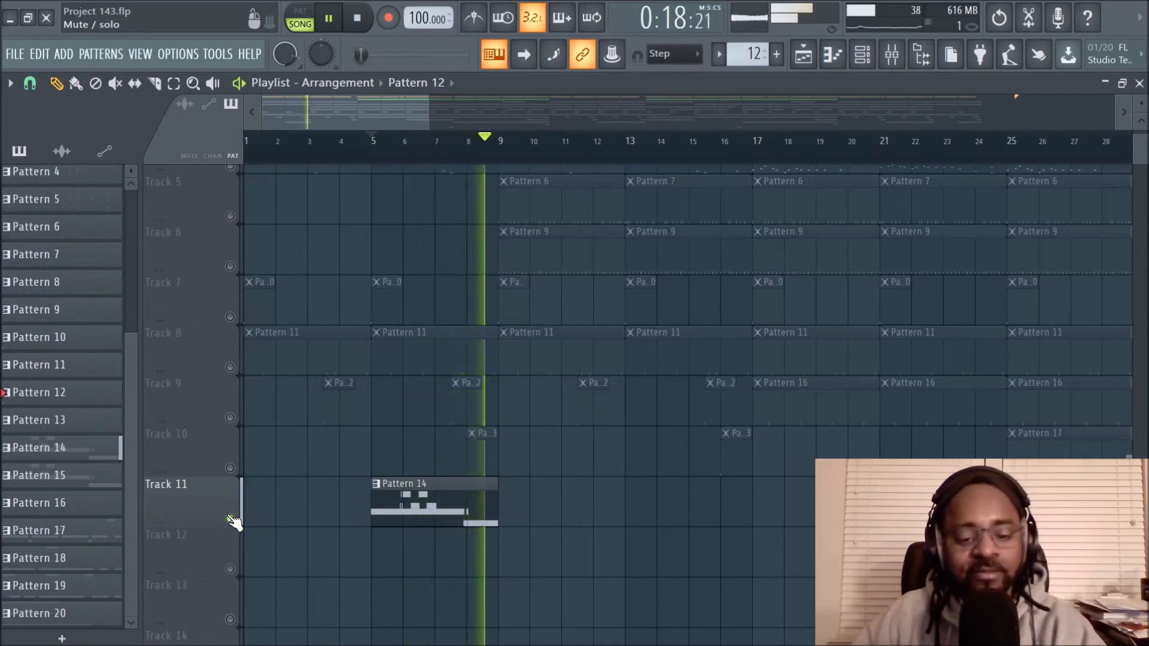
key(space)
click(460, 512)
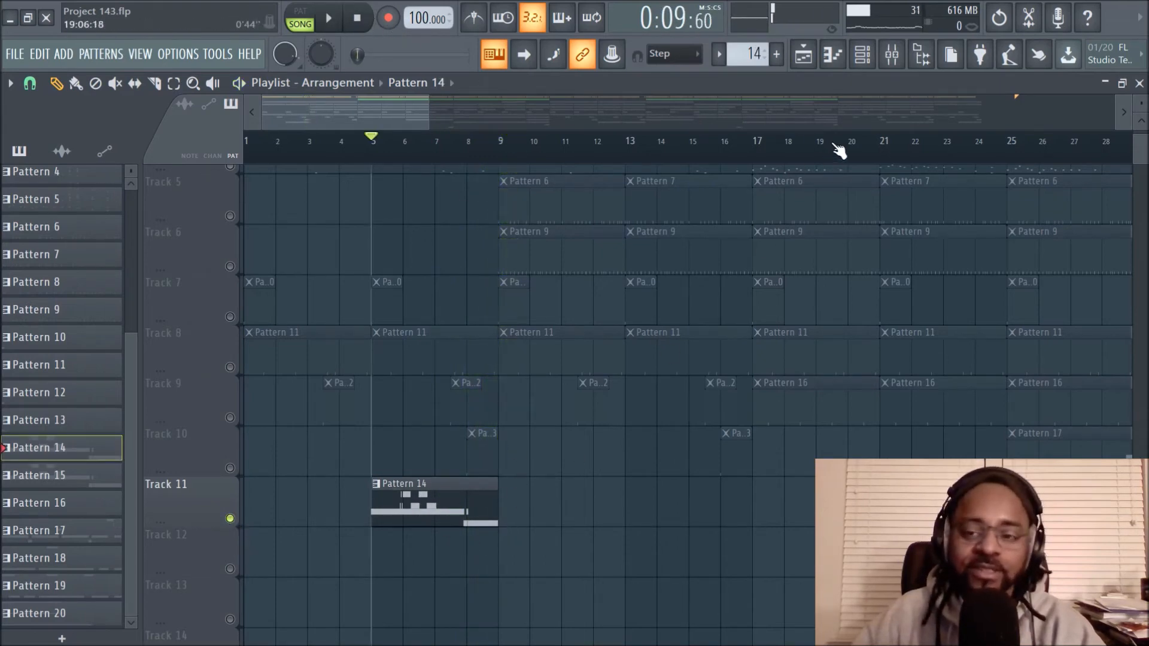
Step: Play the soloed Pattern 14 from bar 5 and show its channels in the channel rack before stopping
click(862, 54)
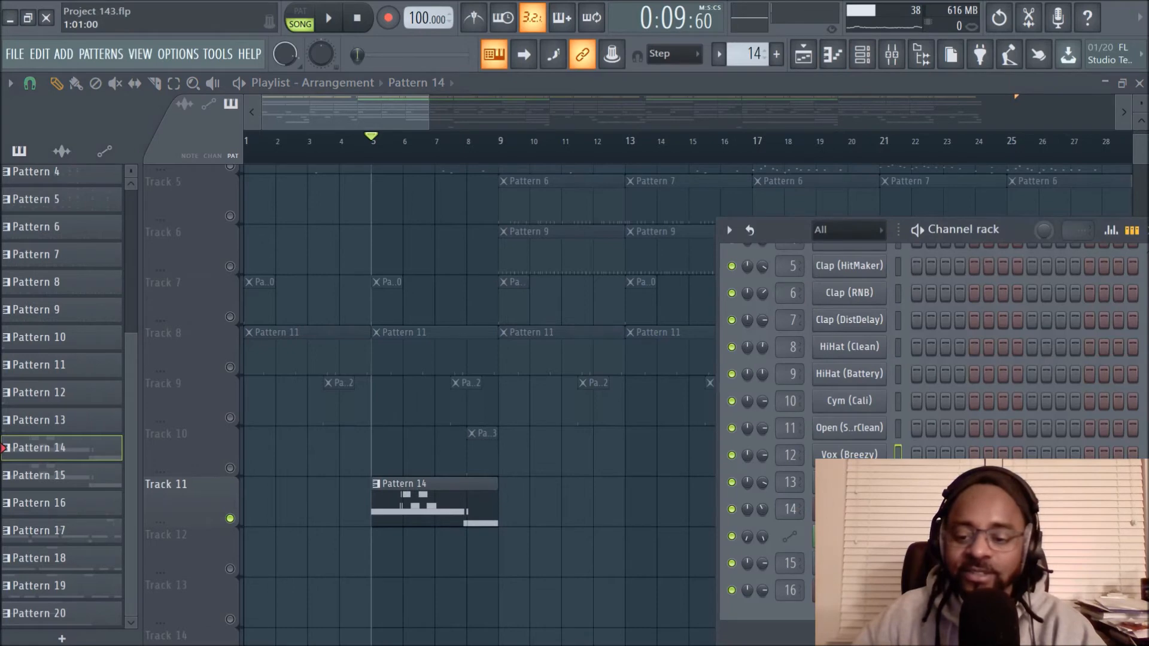
click(426, 507)
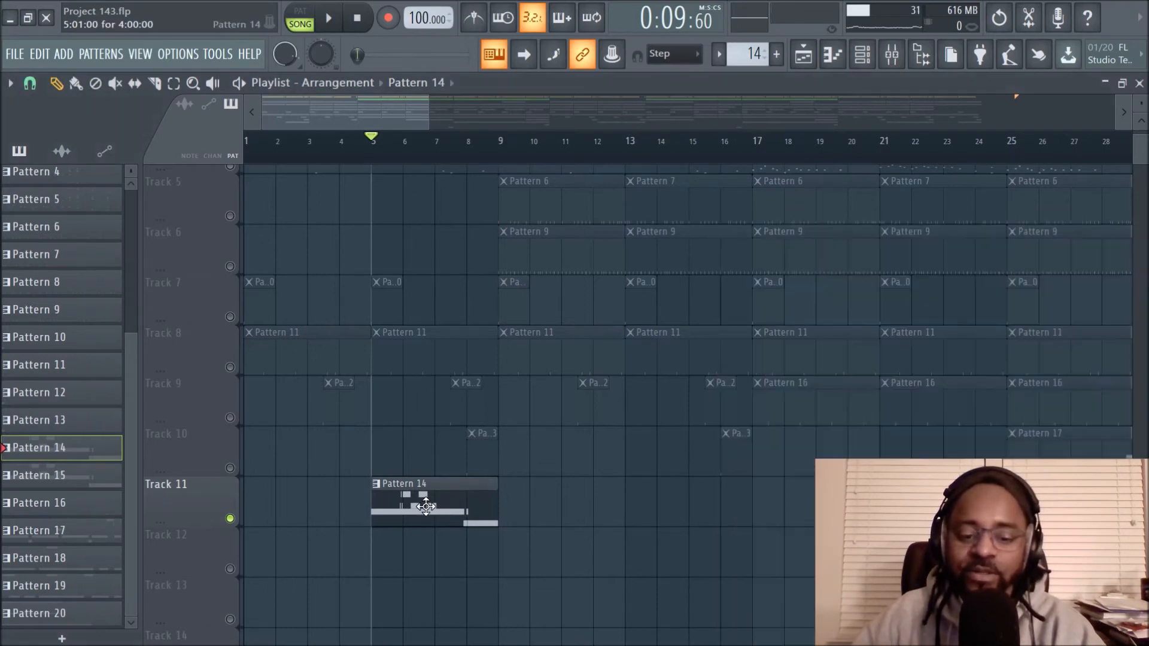
key(space)
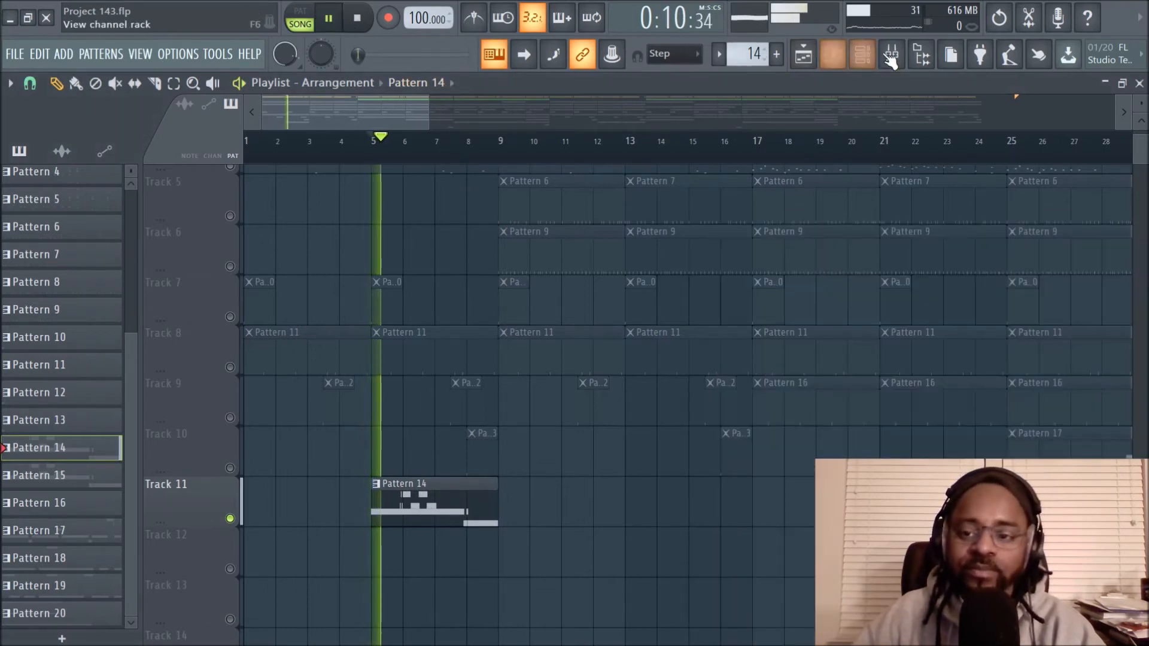
click(862, 54)
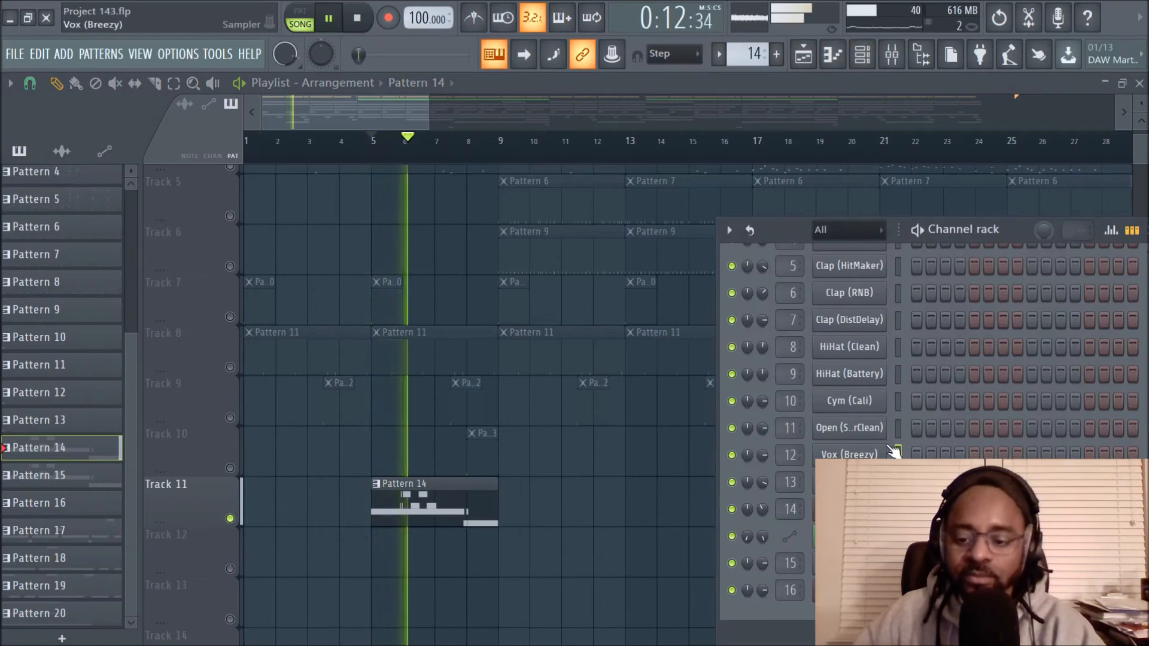
click(358, 18)
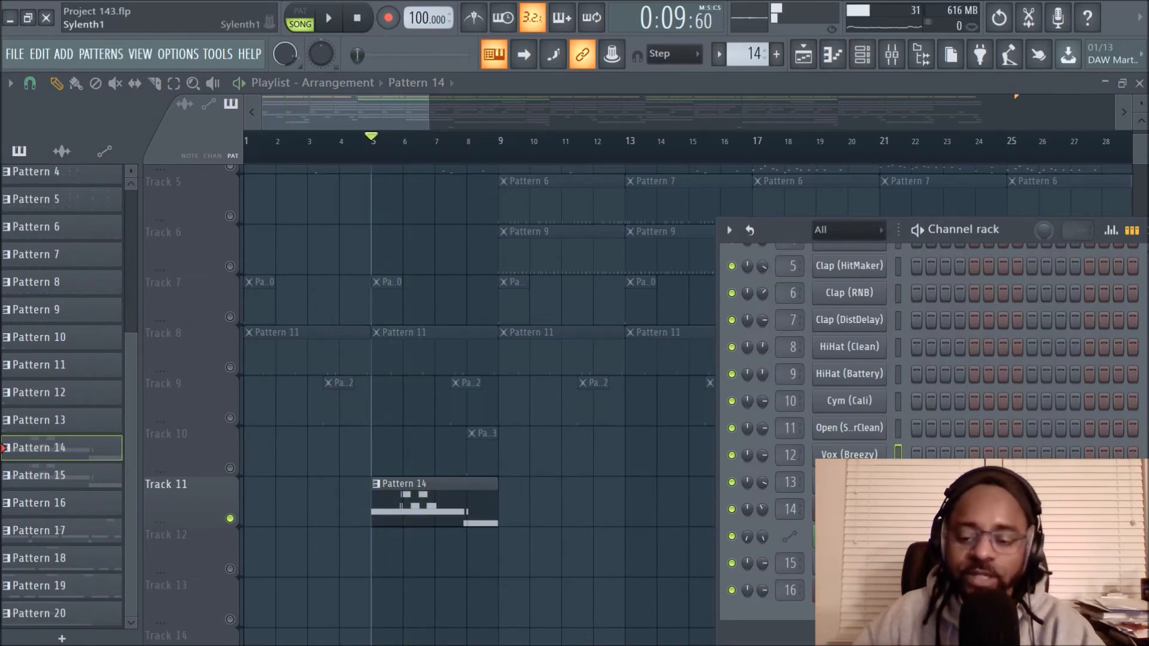
Step: Audition notes on the Sylenth1 (Lead) instrument, close it, and check the Lead mixer track's effects before returning to the playlist
click(850, 509)
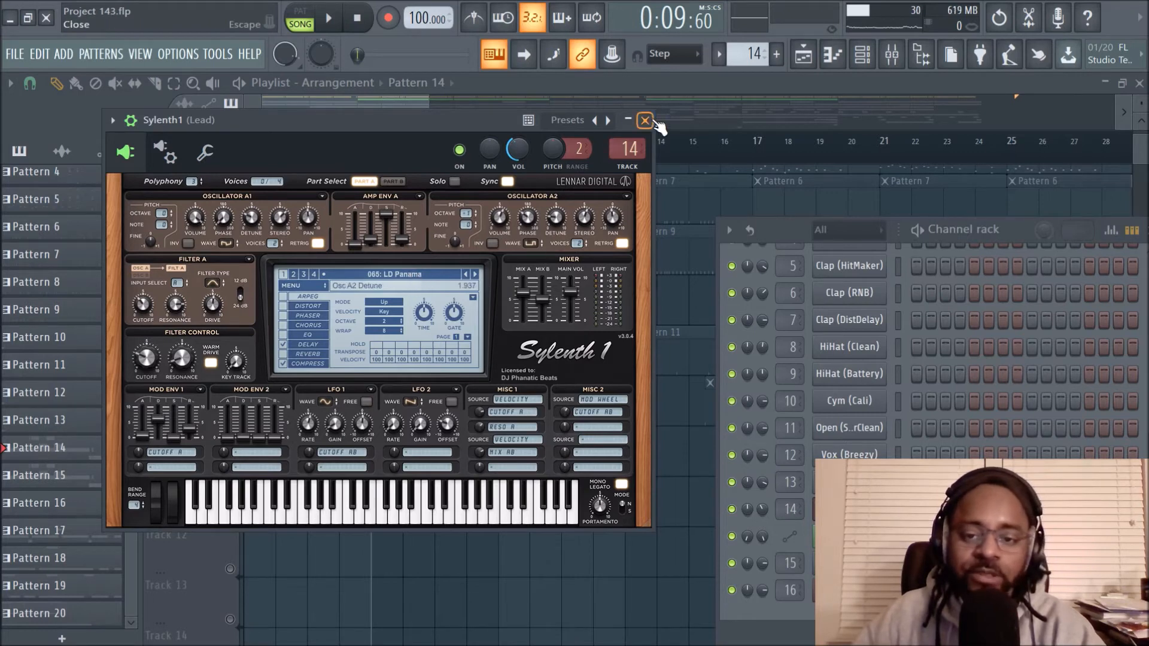
drag(487, 516, 317, 510)
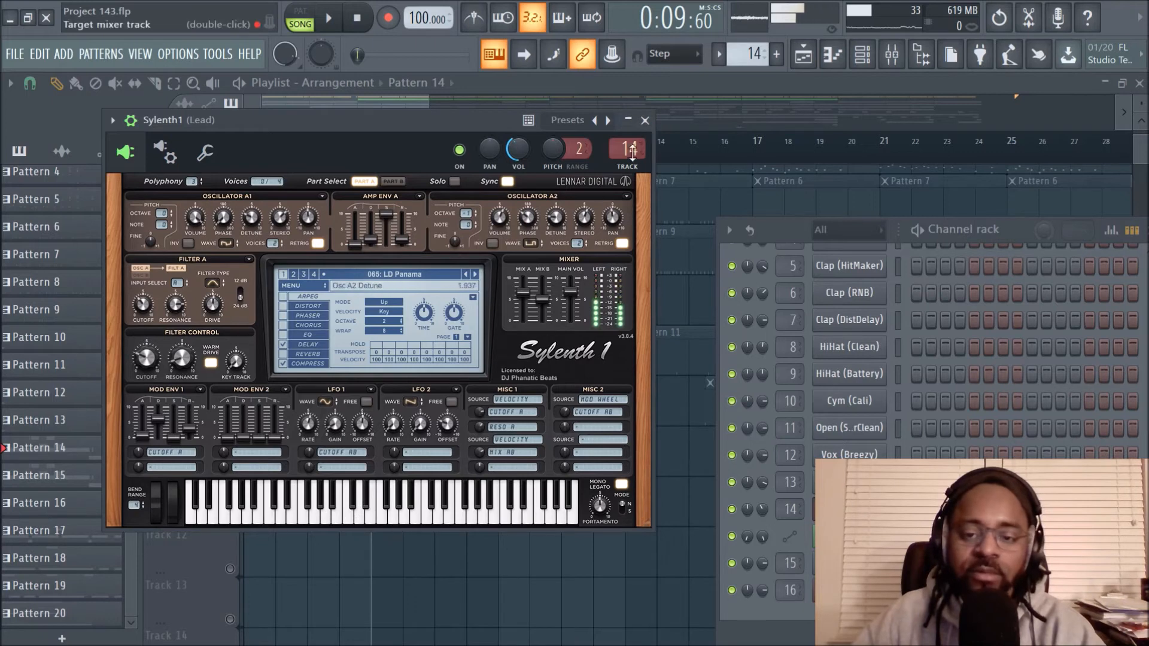
click(644, 120)
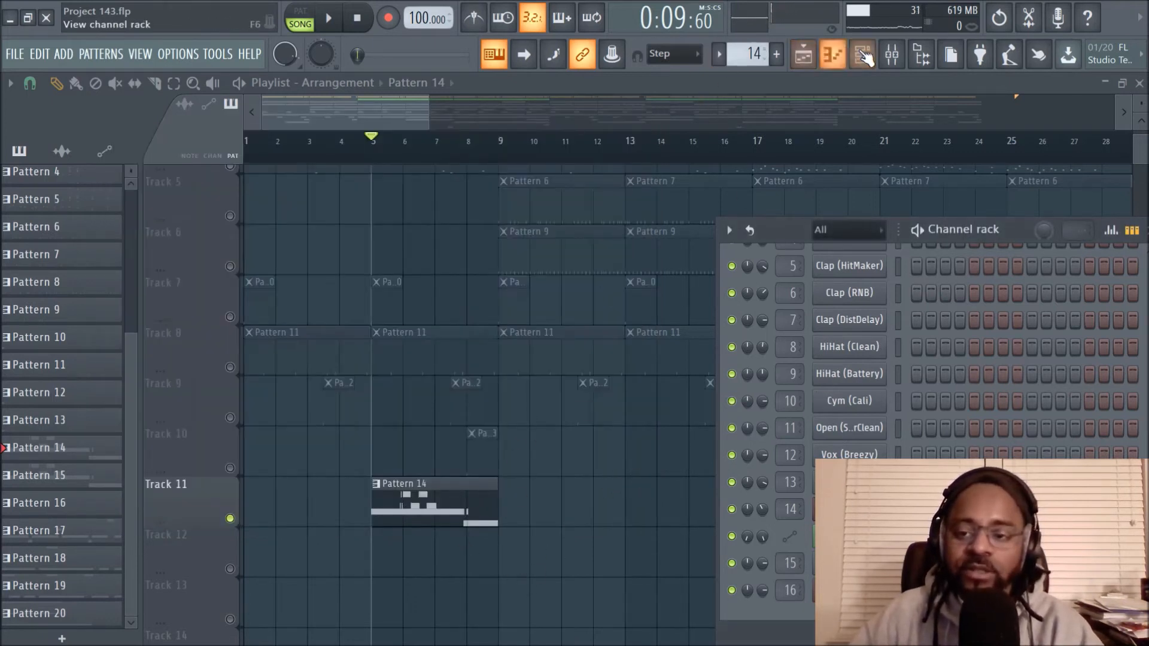
click(892, 54)
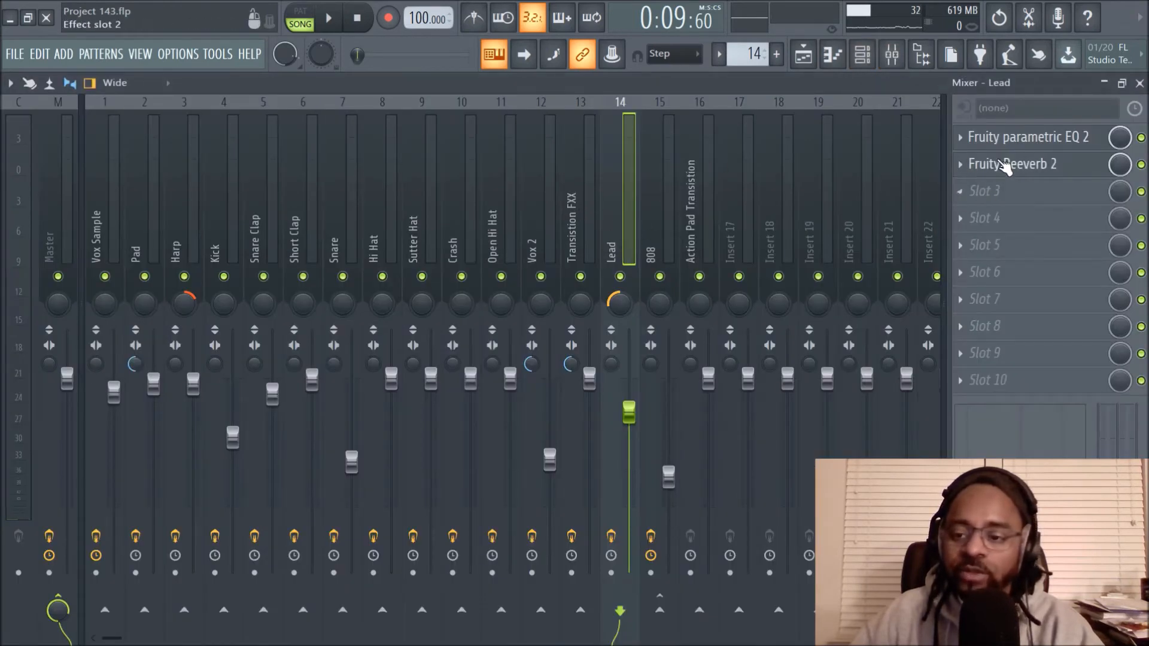
click(805, 55)
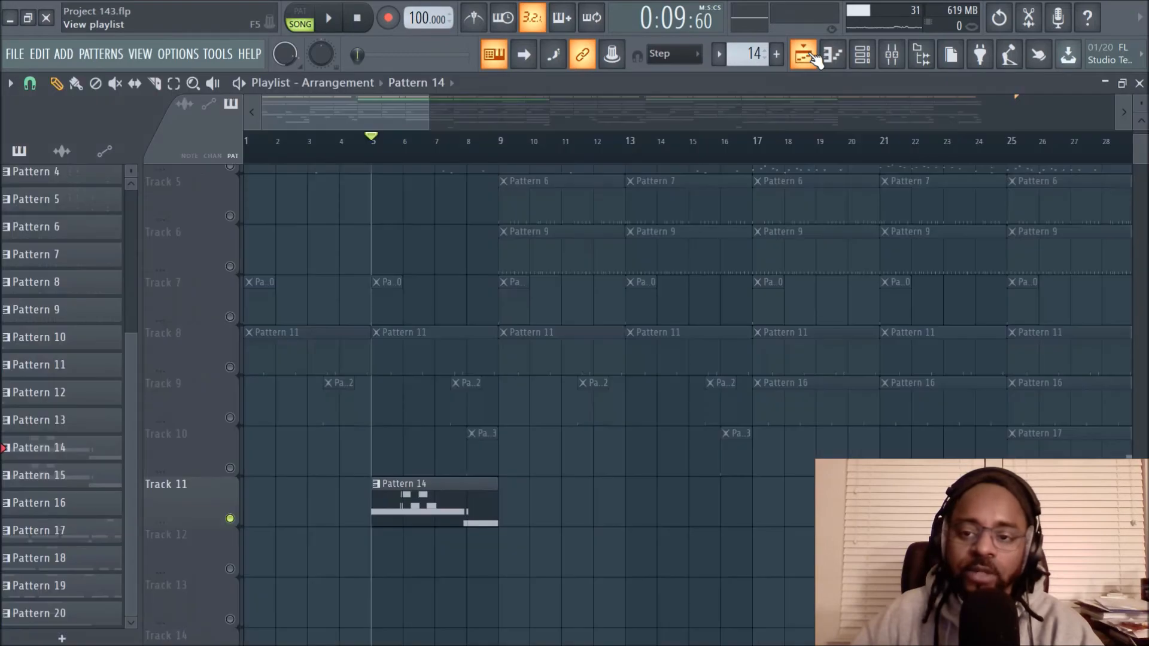
Step: Unsolo Track 11 and look over the arrangement across all tracks up to bar 65
right_click(231, 519)
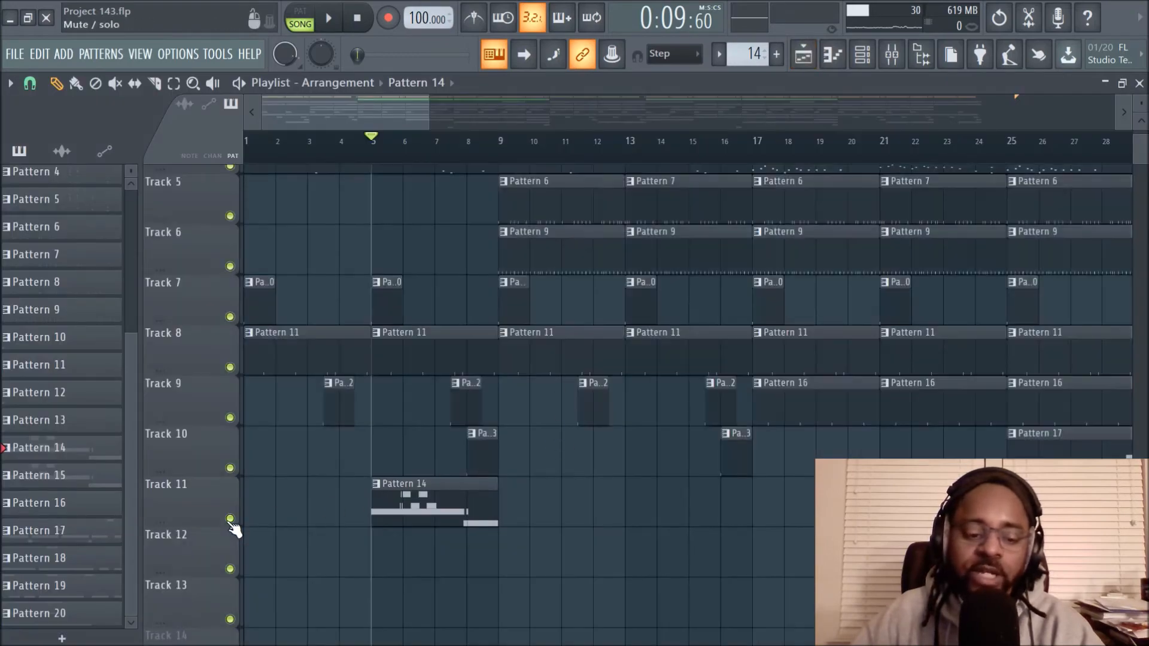
scroll(545, 462, up, 4)
scroll(547, 464, down, 2)
scroll(548, 464, down, 2)
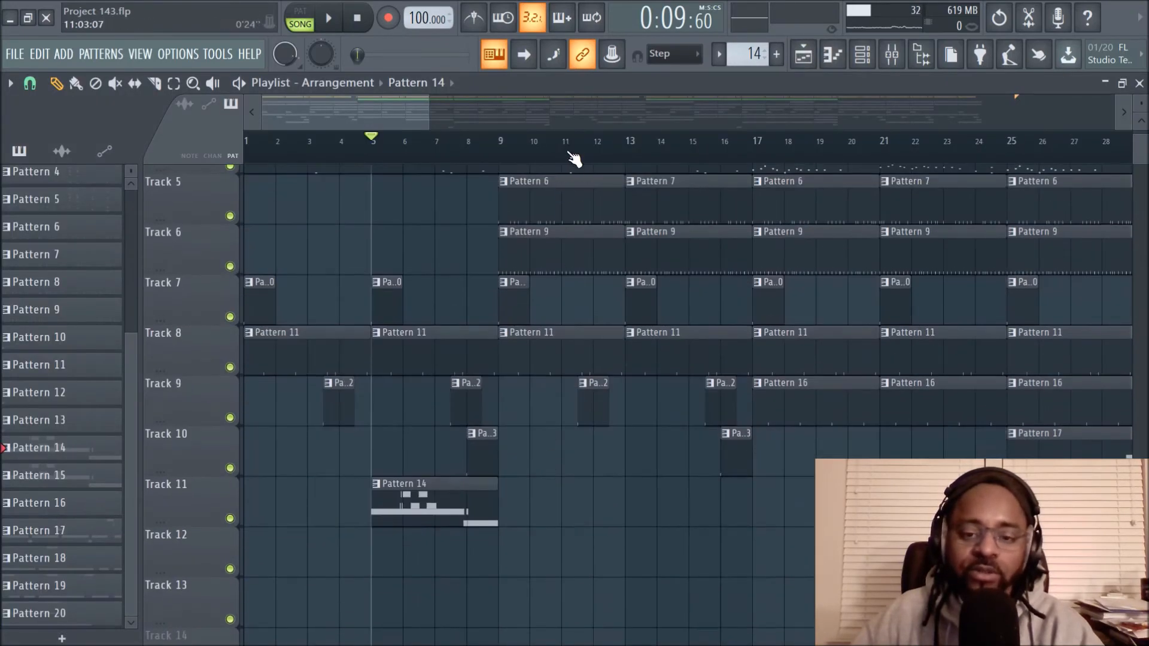
scroll(574, 159, down, 4)
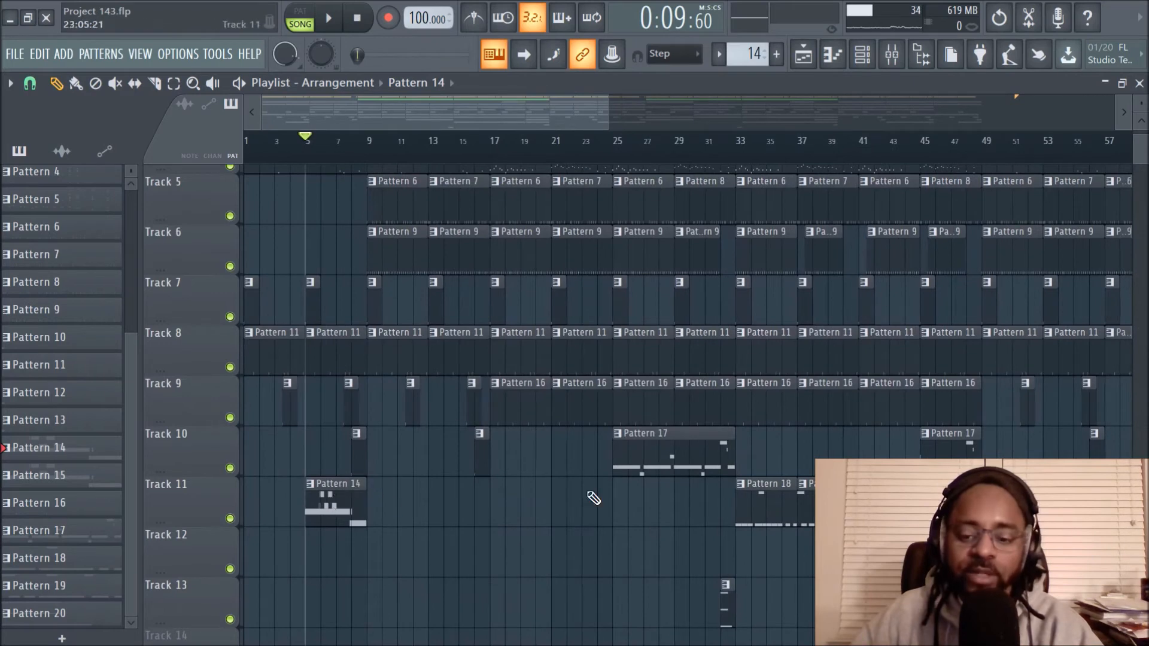
scroll(820, 205, down, 2)
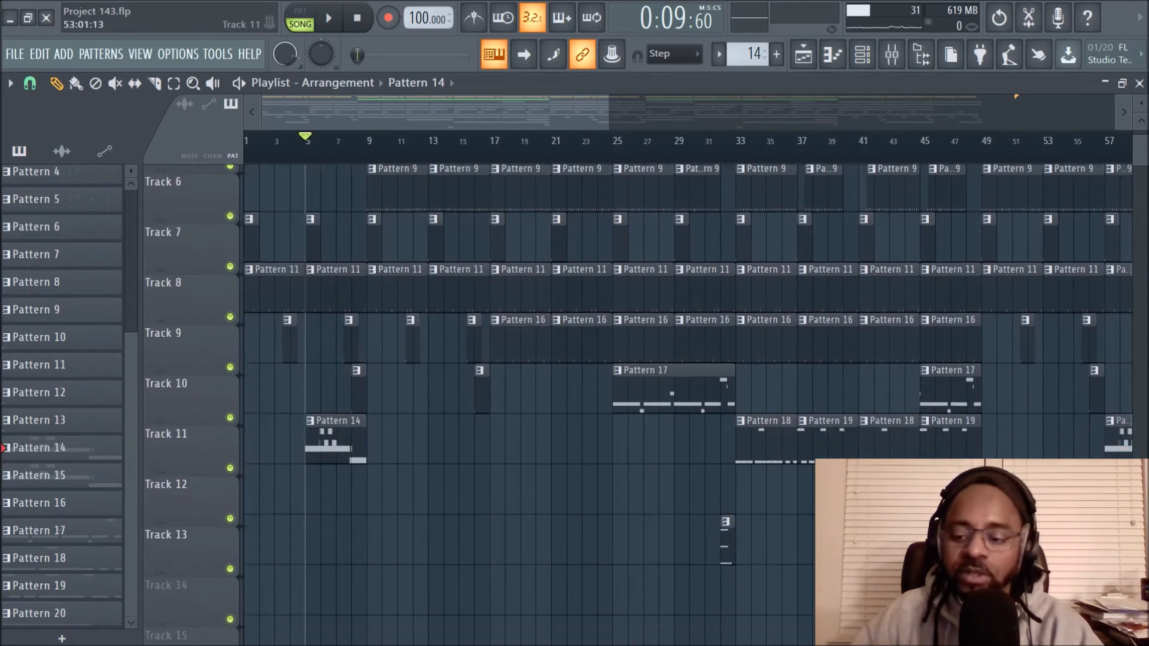
scroll(802, 161, down, 2)
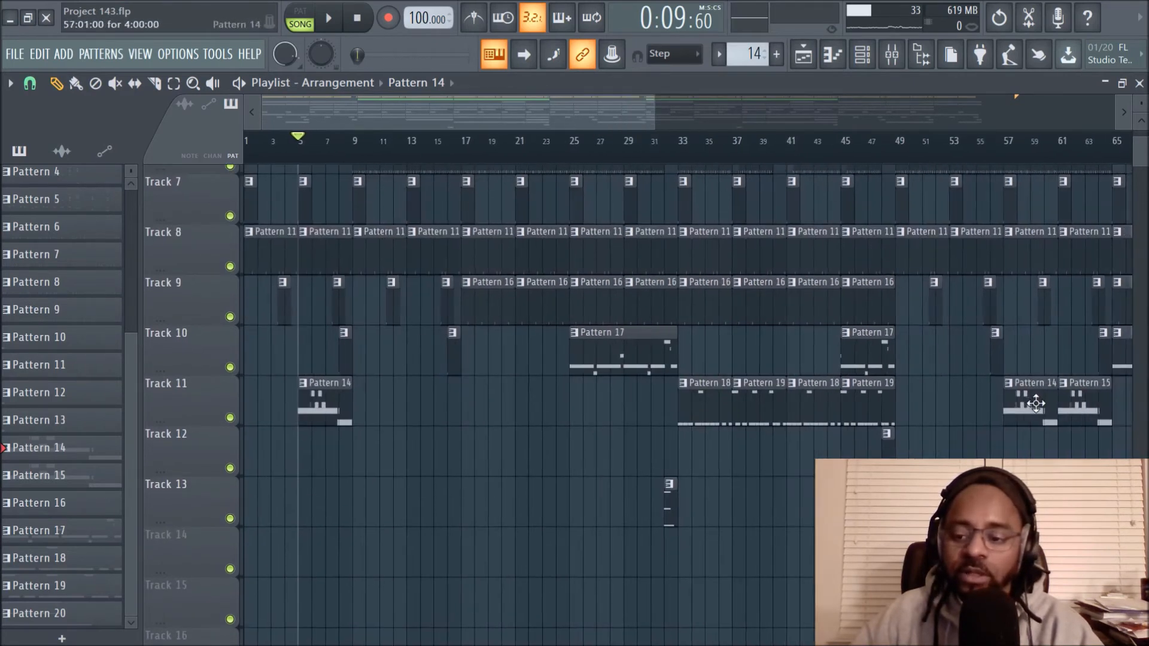
scroll(1030, 401, down, 2)
scroll(716, 469, up, 8)
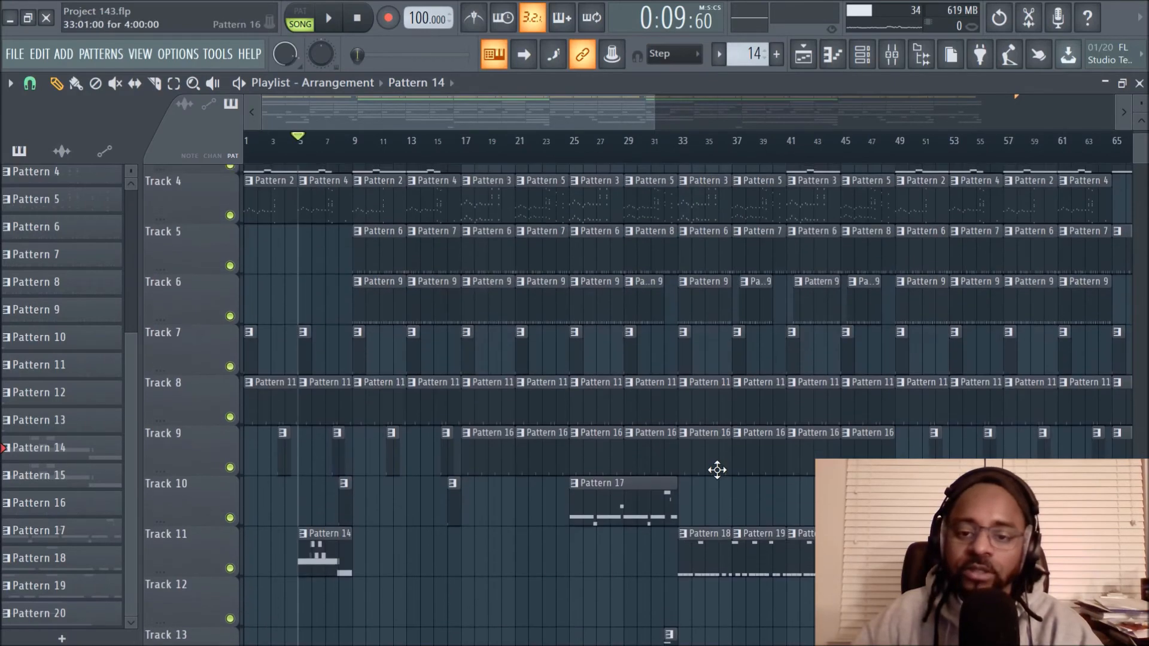
Step: Set the playback start to bar 9 and play the full arrangement from there before stopping
click(359, 146)
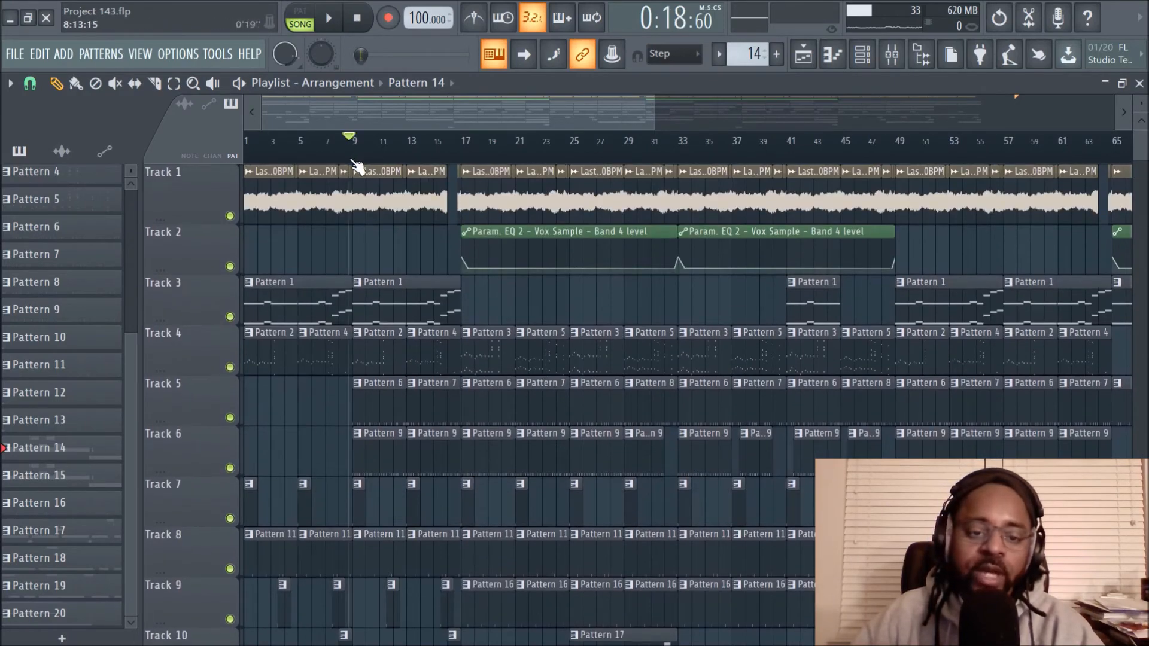
scroll(371, 144, up, 4)
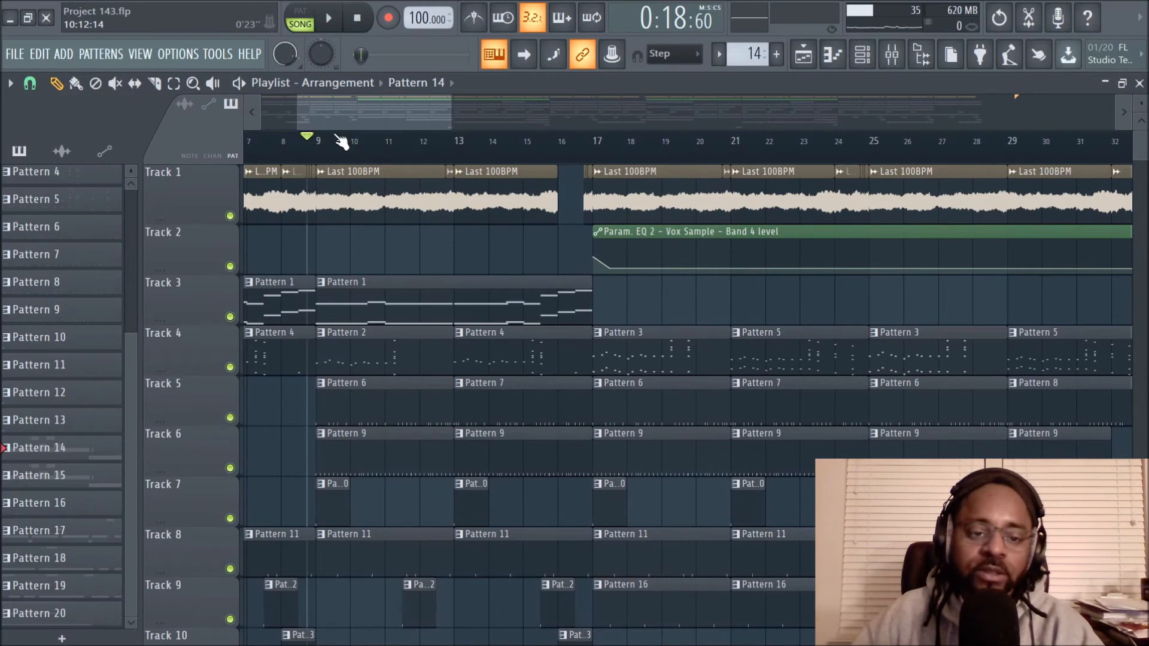
click(318, 157)
scroll(539, 270, down, 4)
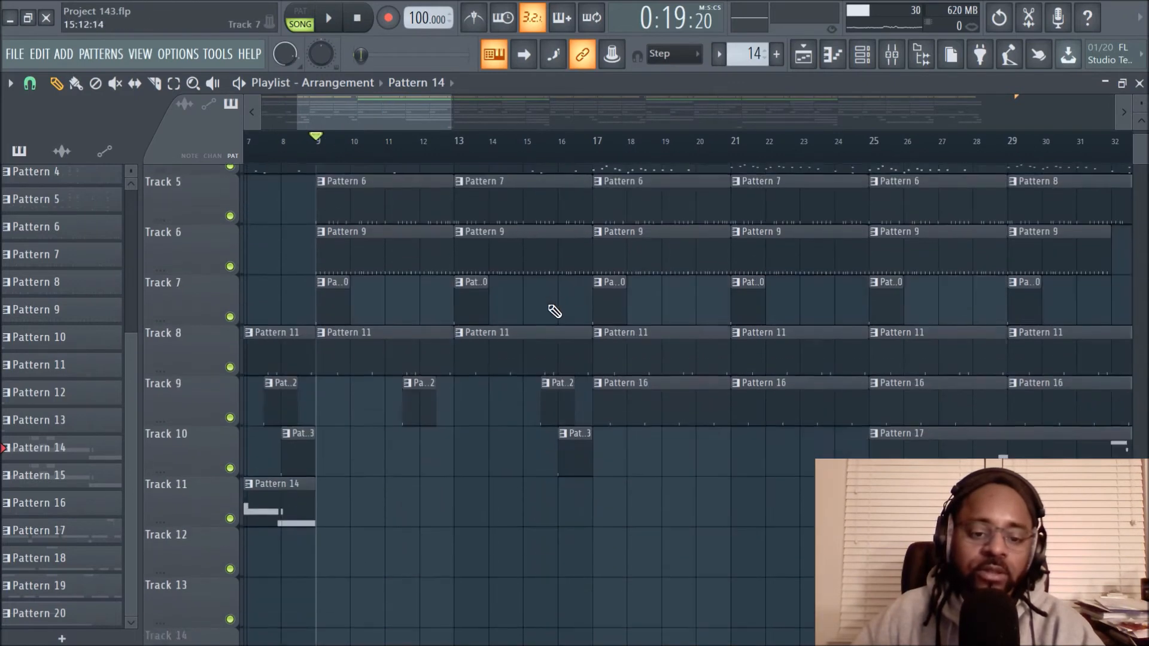
scroll(419, 308, up, 2)
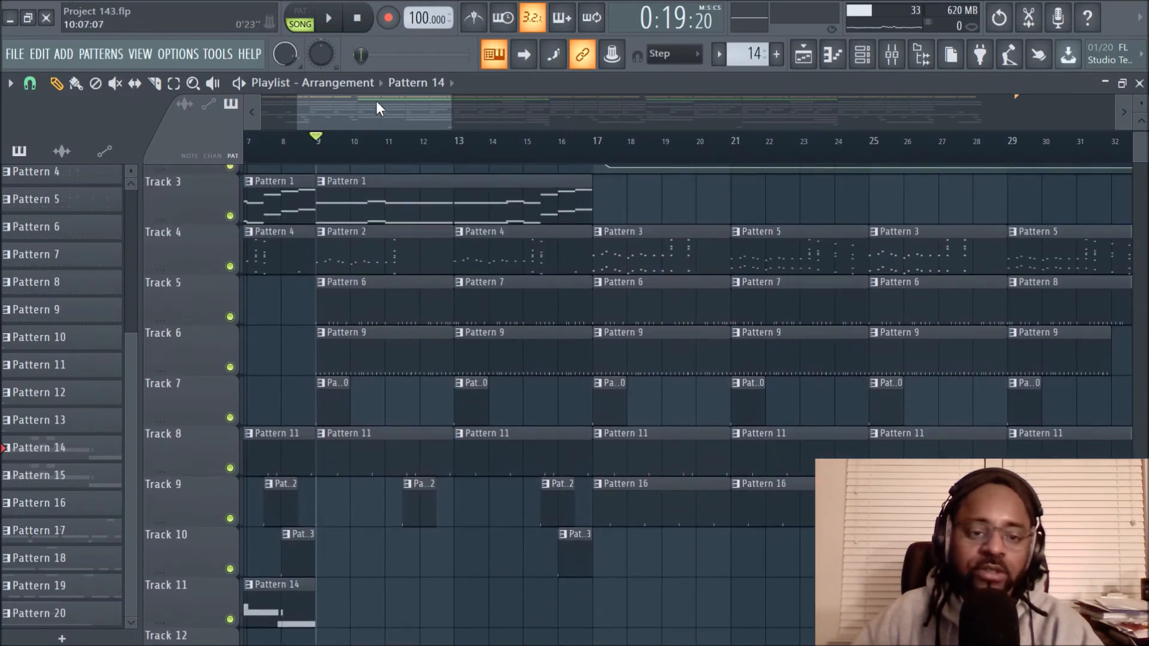
click(340, 18)
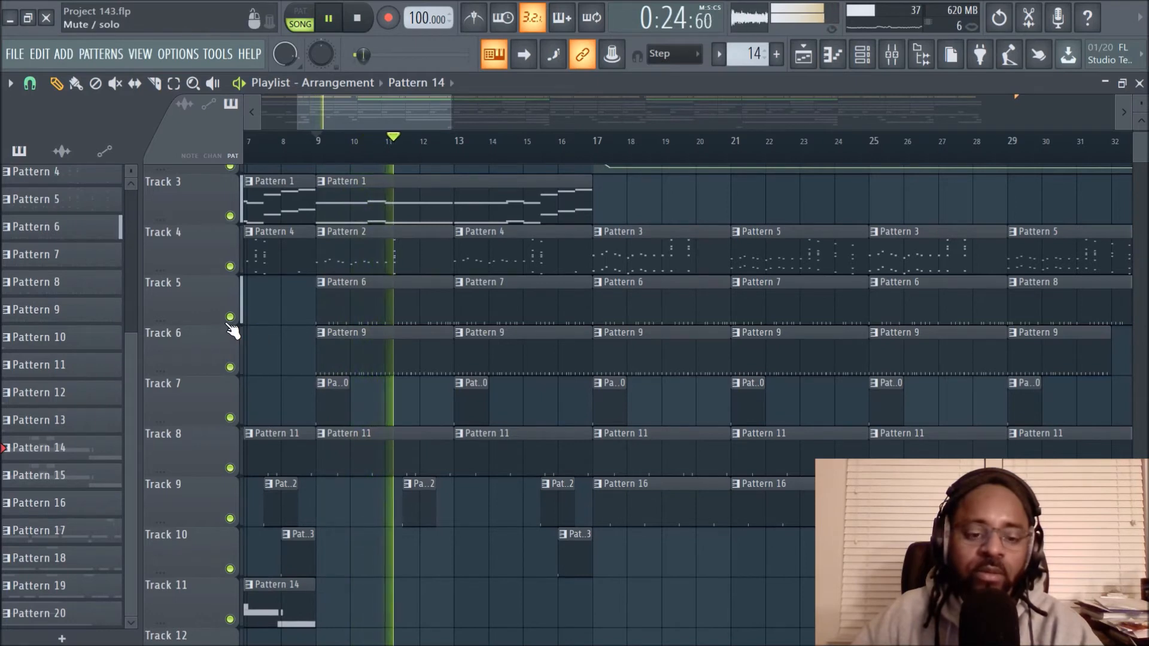
key(space)
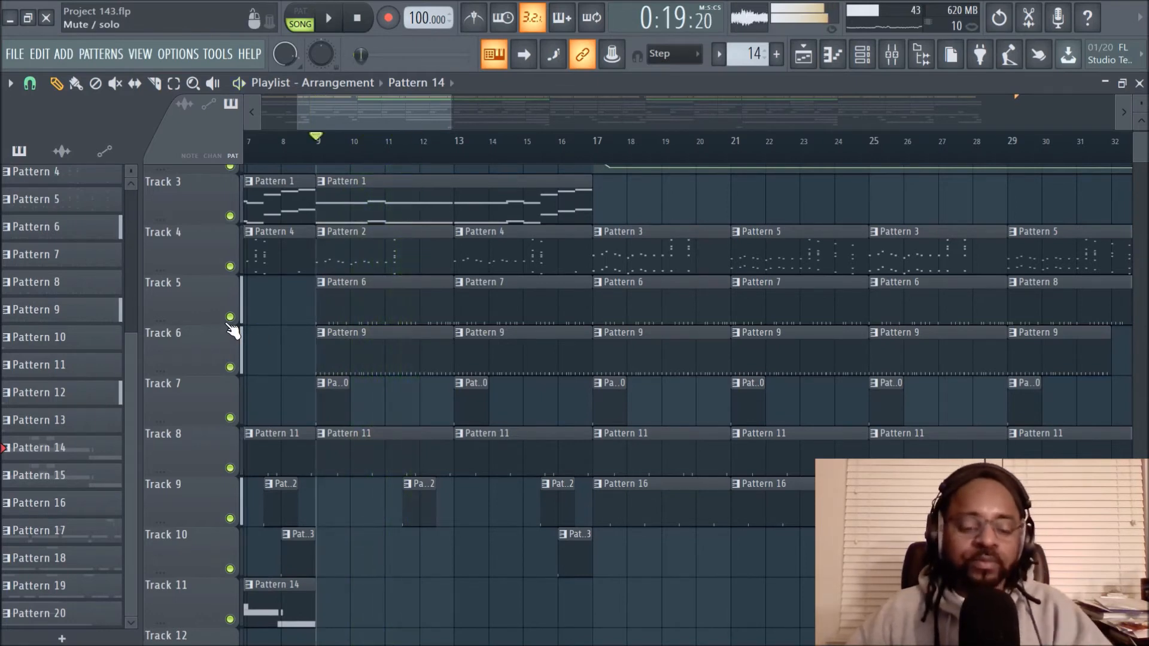
Step: Solo Track 5, unmute Tracks 6 and 7, and play from bar 9 while bringing in Tracks 8 and 9
right_click(230, 317)
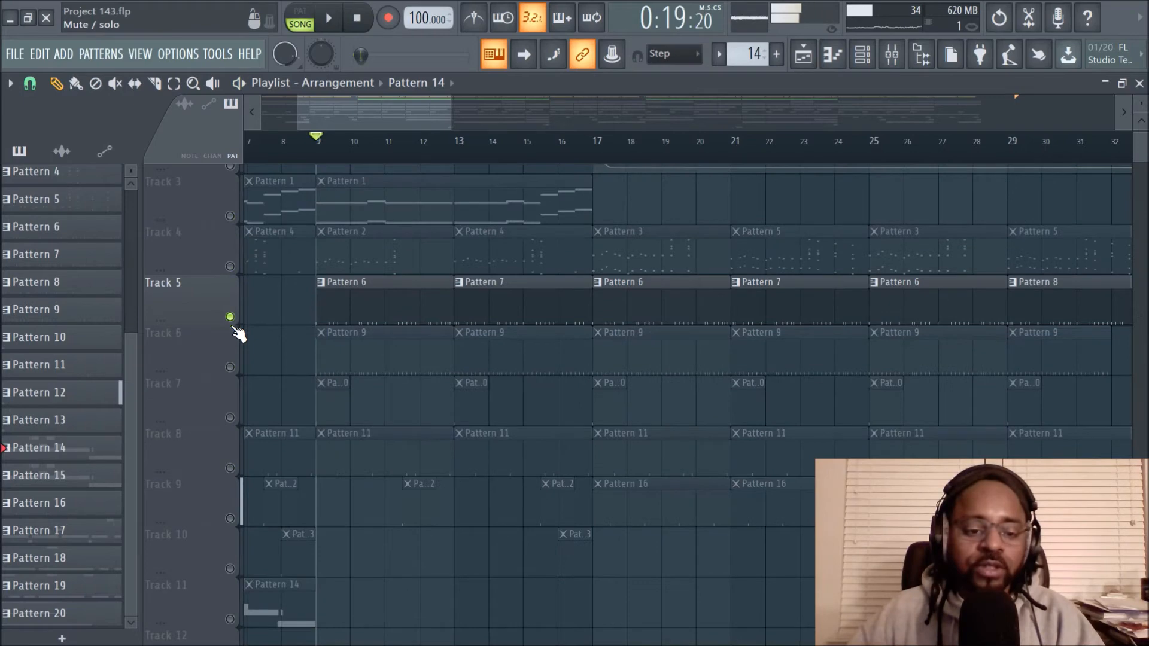
click(229, 367)
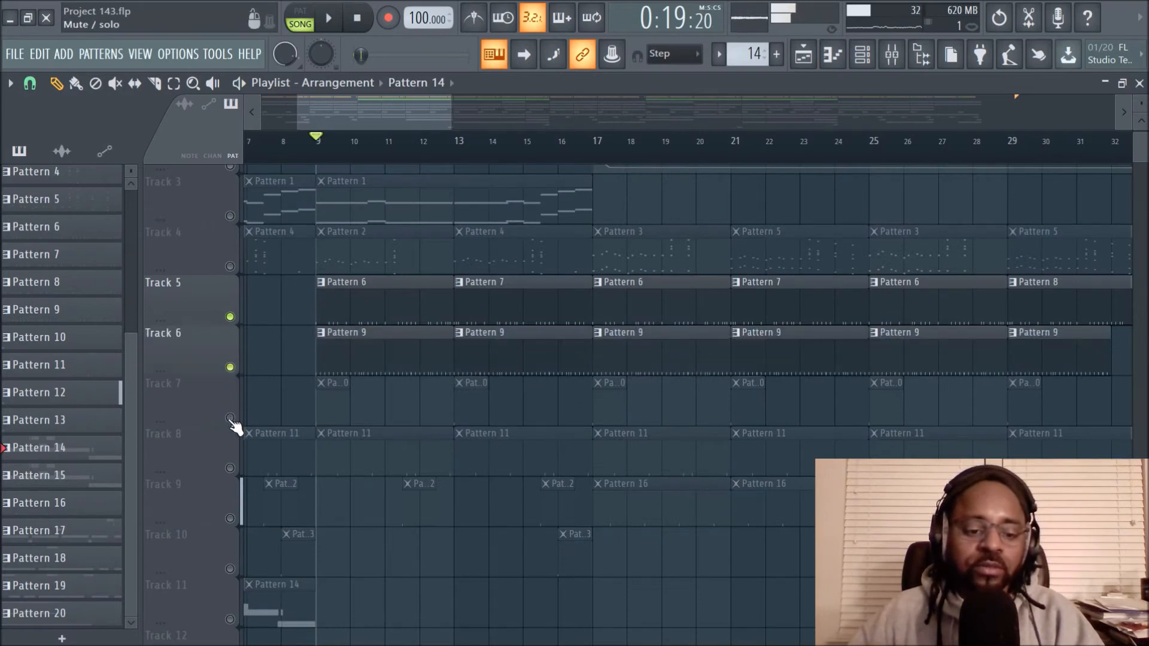
click(230, 418)
key(space)
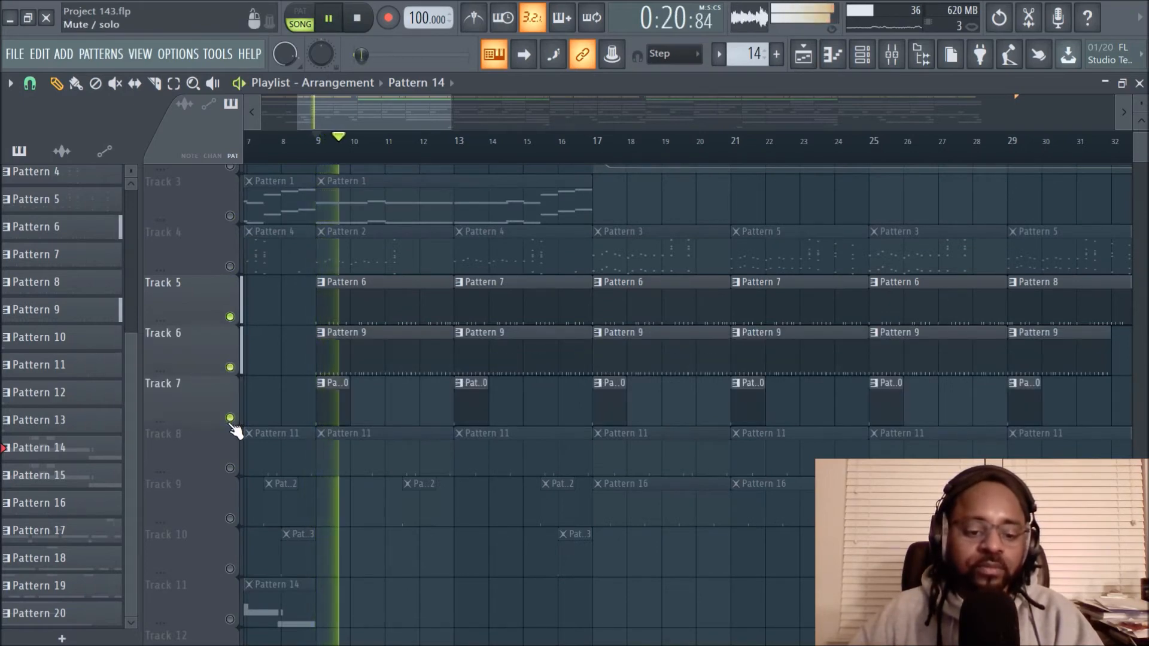
click(230, 468)
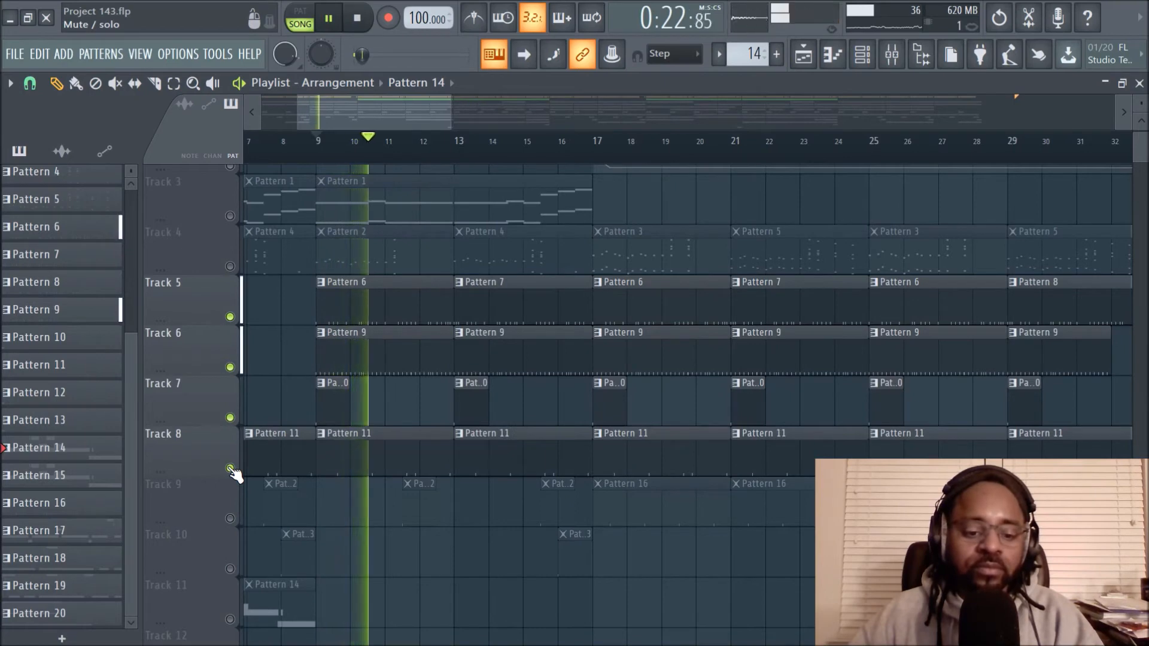
click(230, 518)
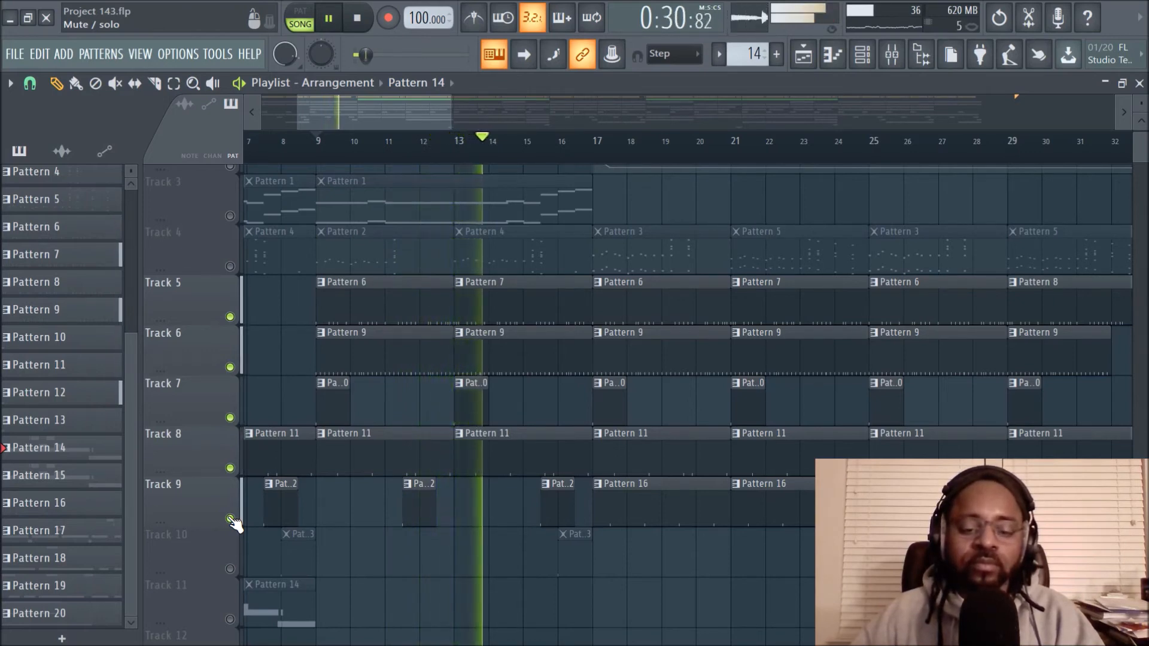
Step: View the Kick (CrowdPleaser) notes of Pattern 7 in the piano roll during playback and return to the playlist
double_click(527, 305)
drag(402, 123, 218, 105)
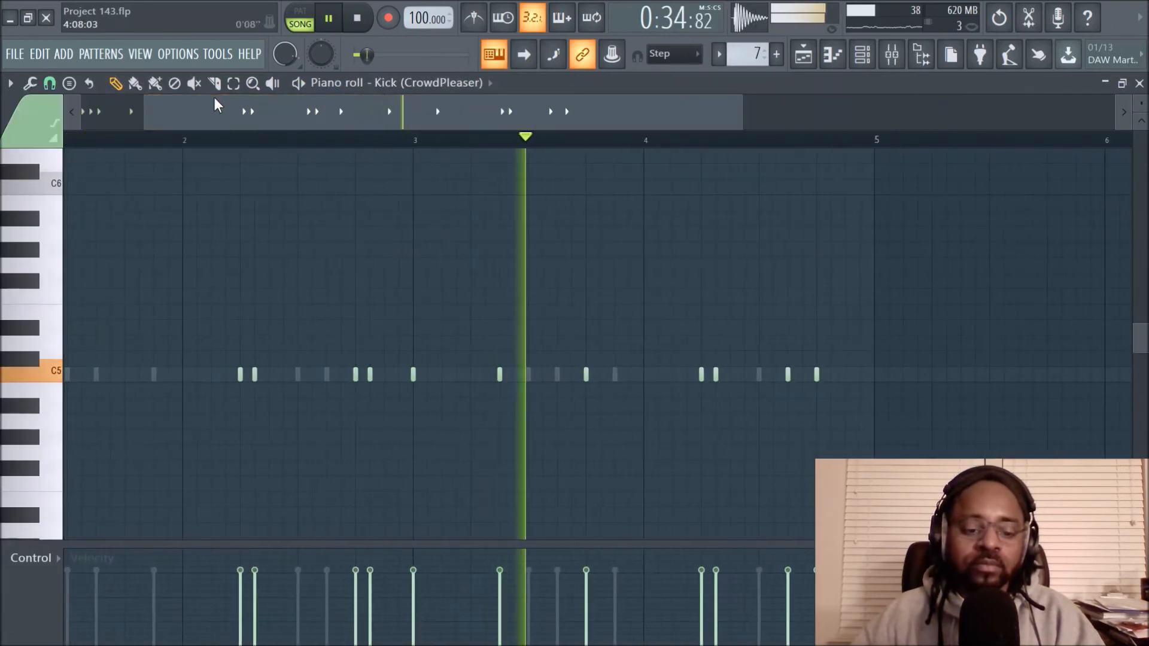
click(805, 55)
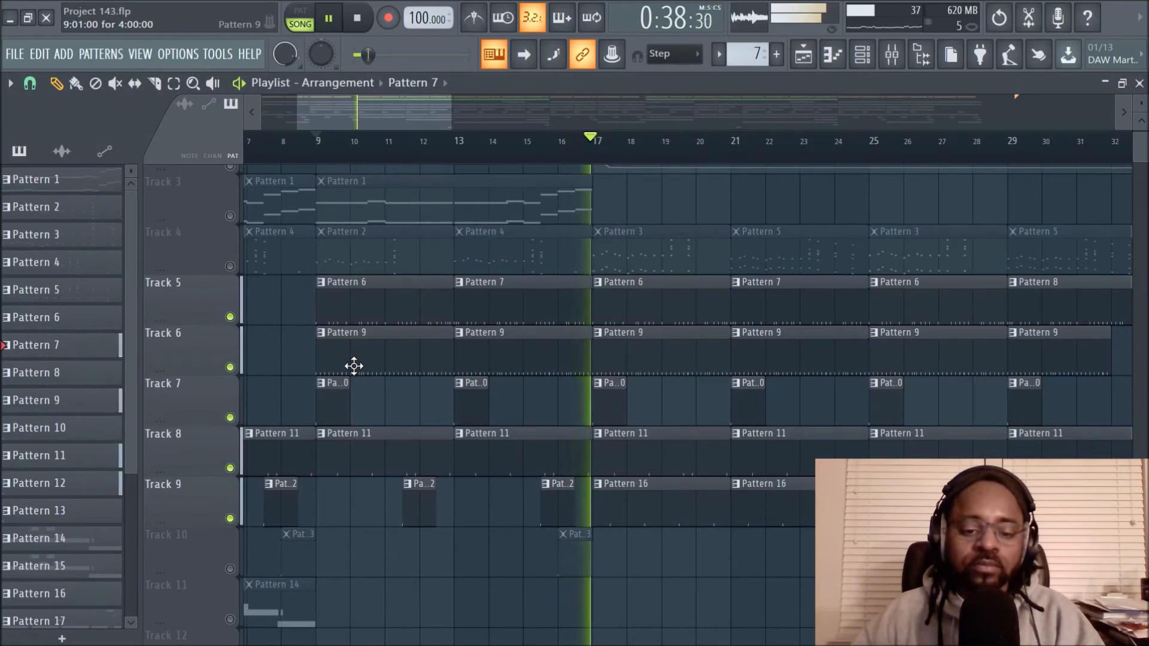
Step: Stop playback, replay Tracks 5 through 9 from bar 9, and stop again
key(space)
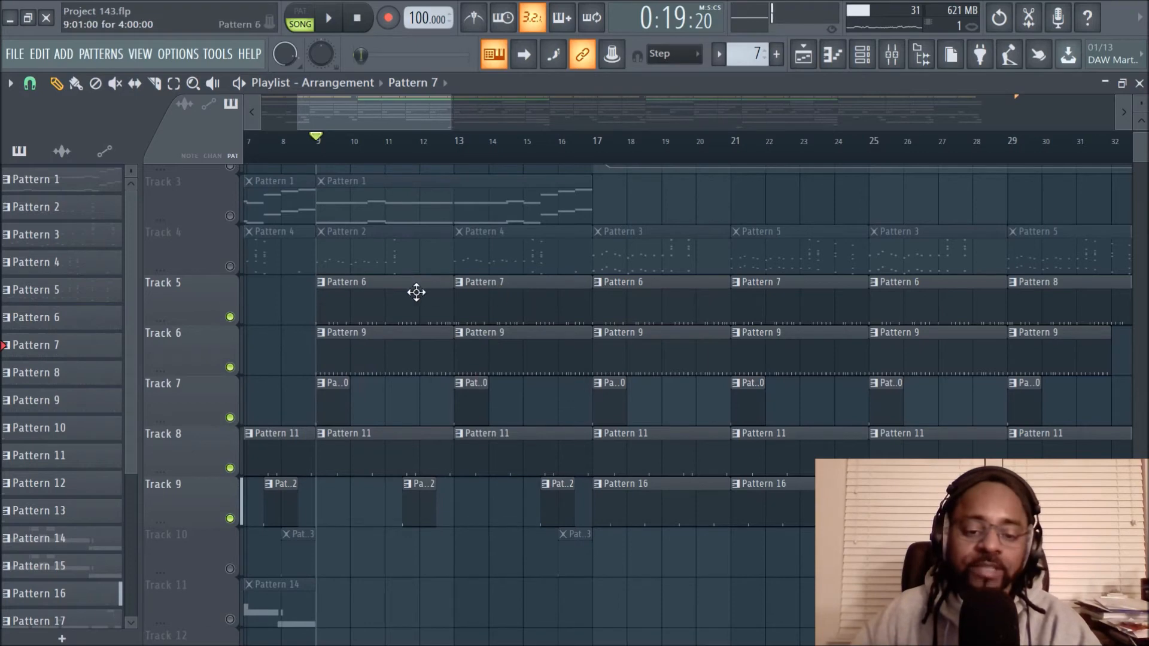
click(338, 20)
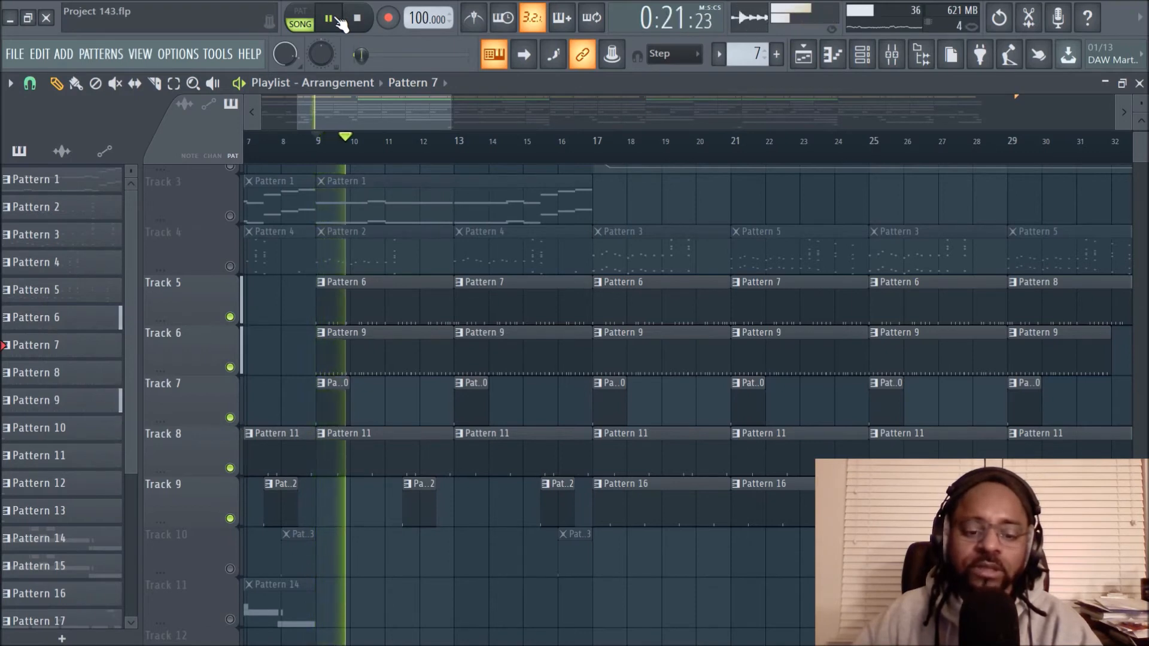
click(359, 20)
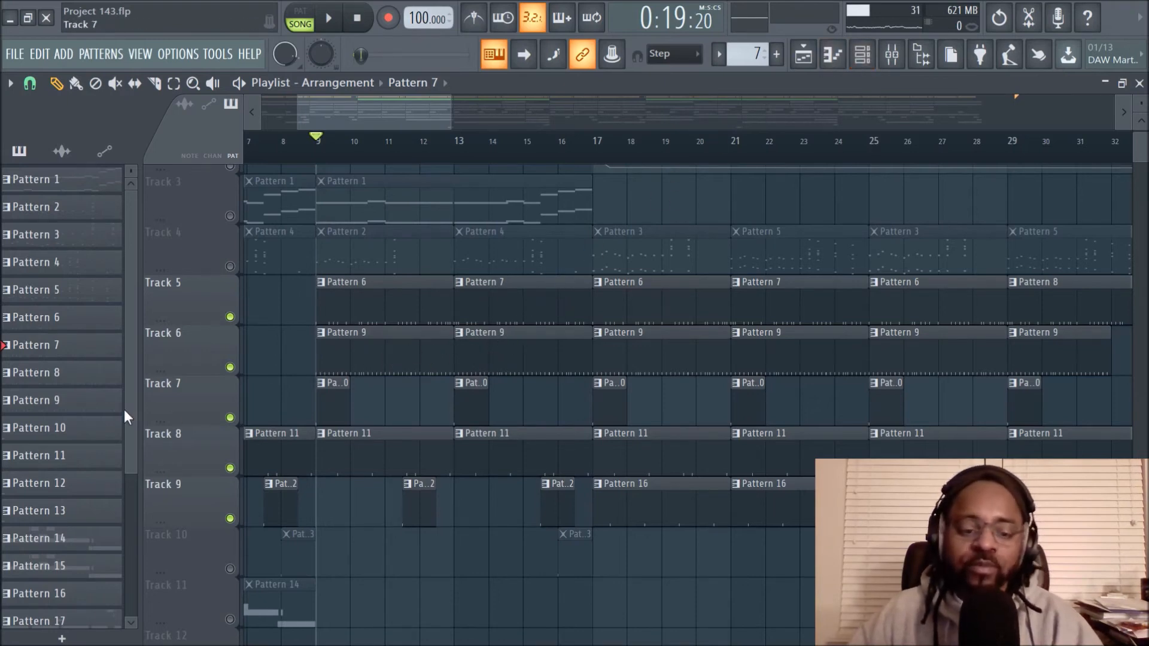
Step: Solo Track 6, play it from bar 9 with the channel rack open, and stop playback
right_click(231, 369)
key(space)
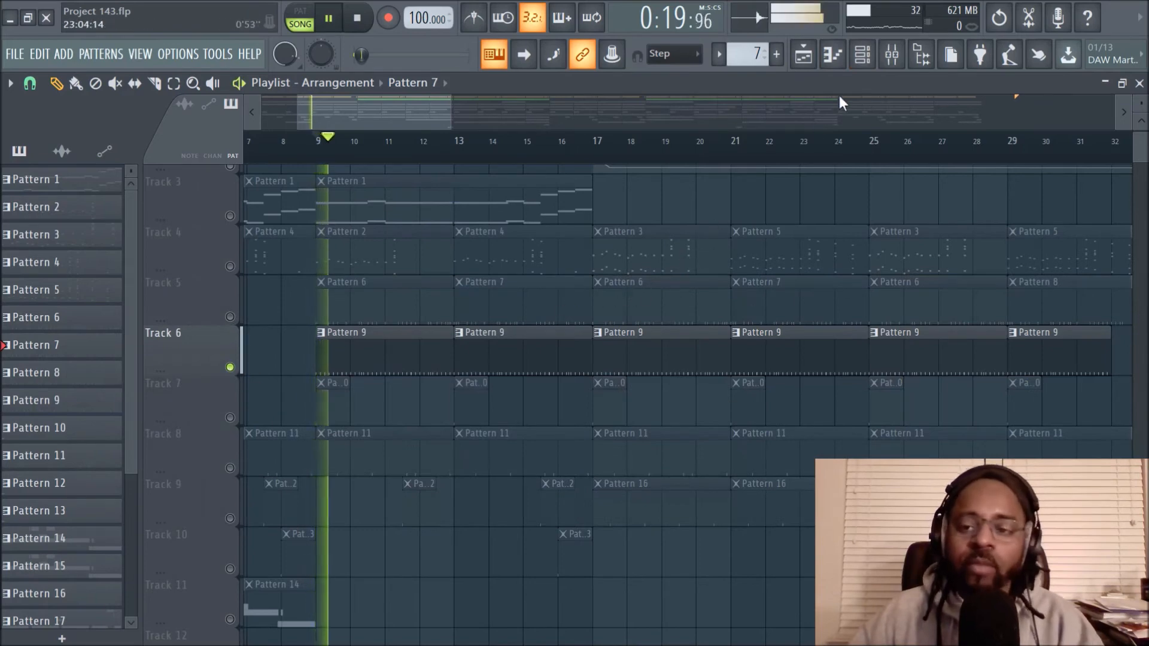
click(868, 60)
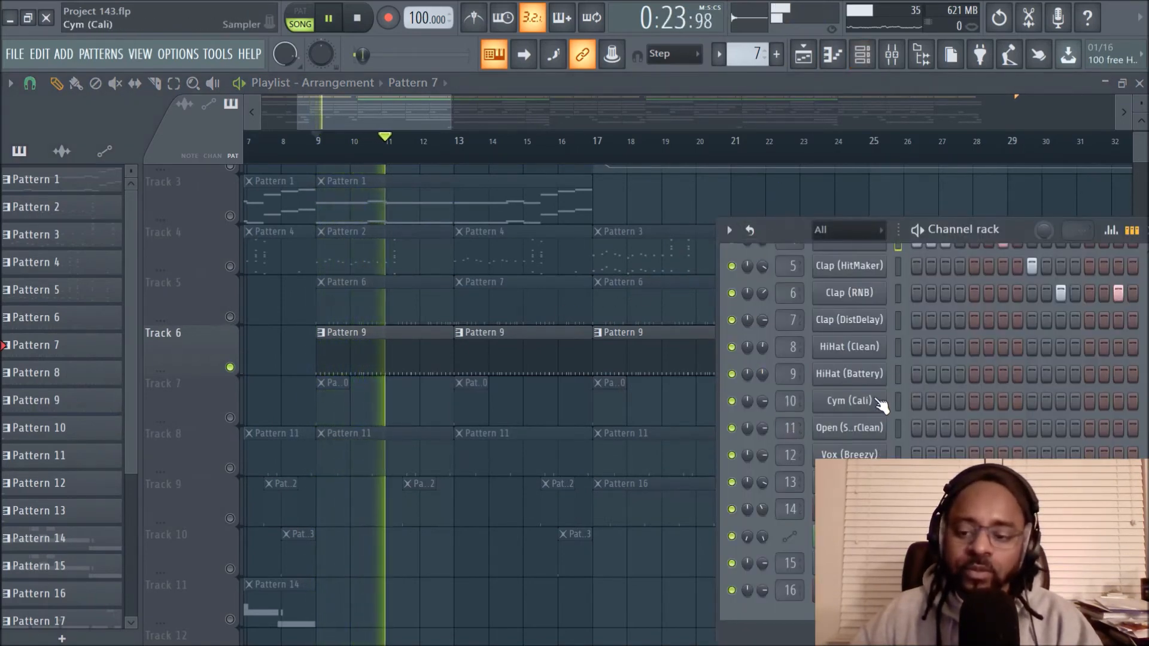
key(space)
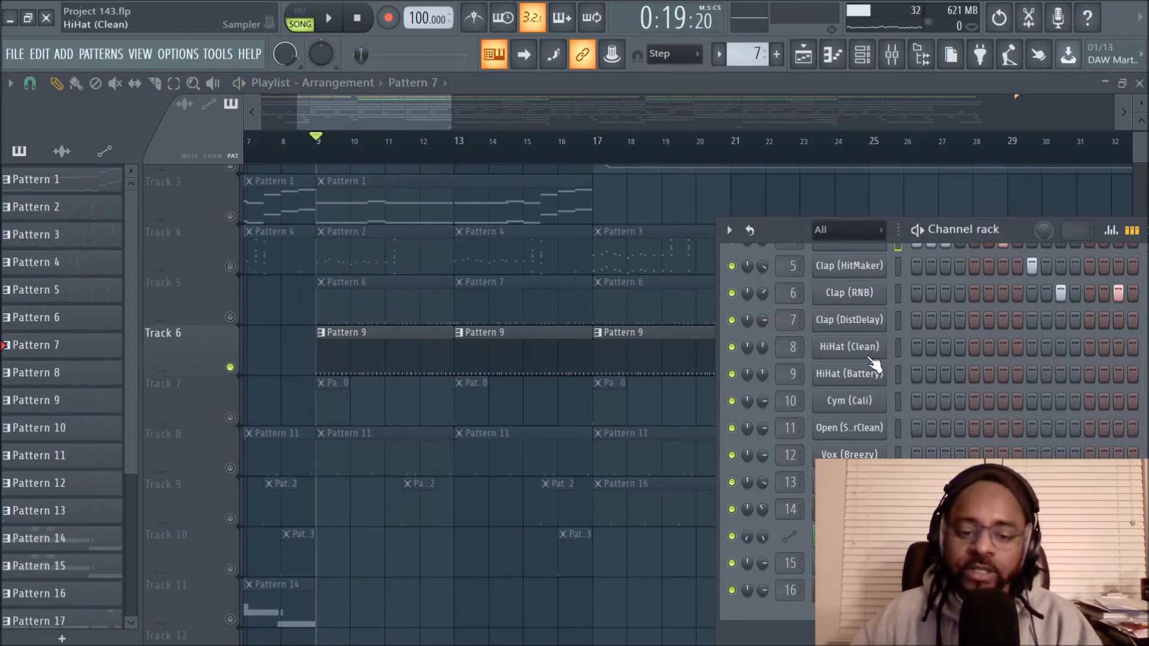
Step: Inspect the sample settings of the HiHat (Clean) channel and close its window
click(871, 352)
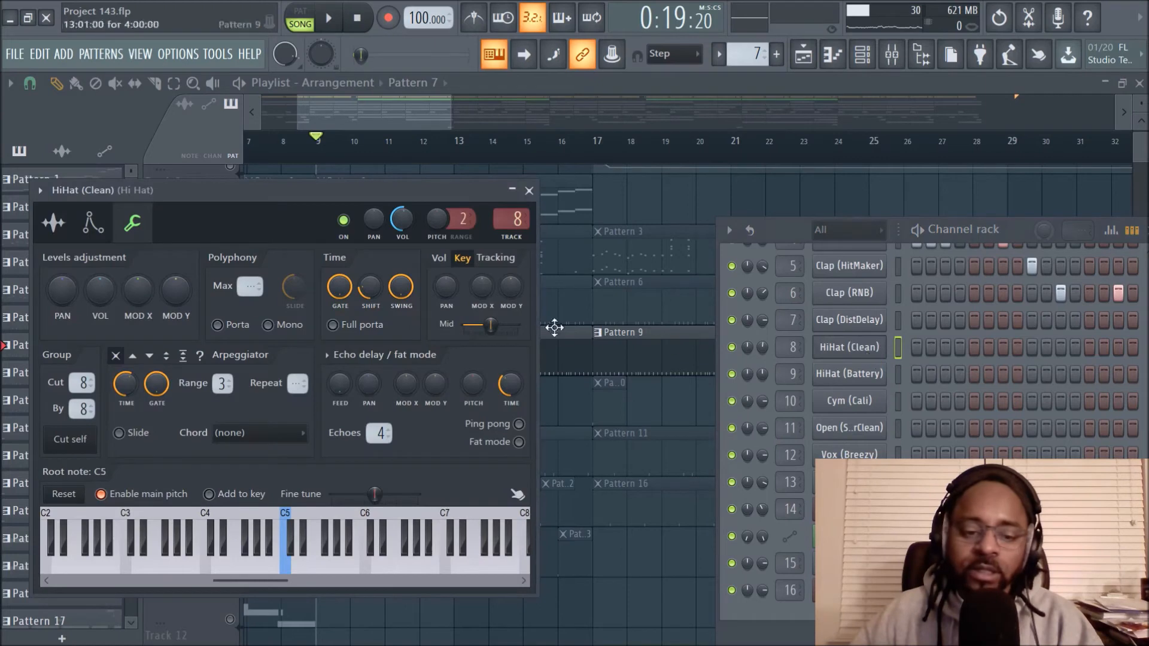
click(55, 225)
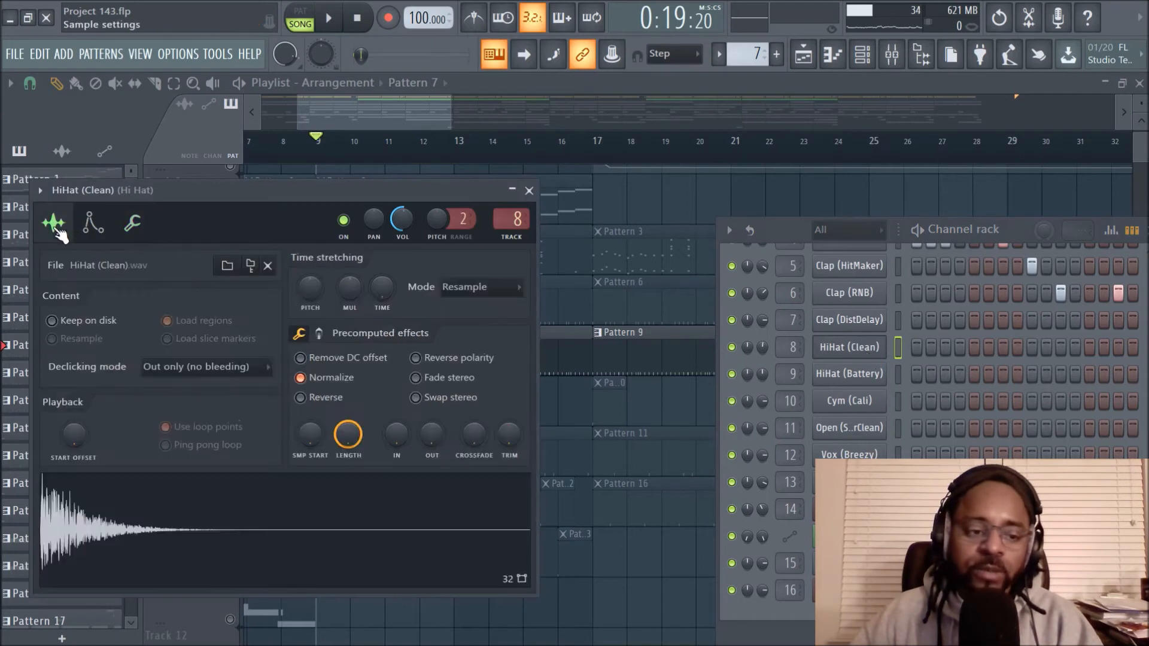
click(529, 190)
Step: Select Pattern 9 from Track 6 and widen the channel rack to examine its hi-hat steps
click(359, 343)
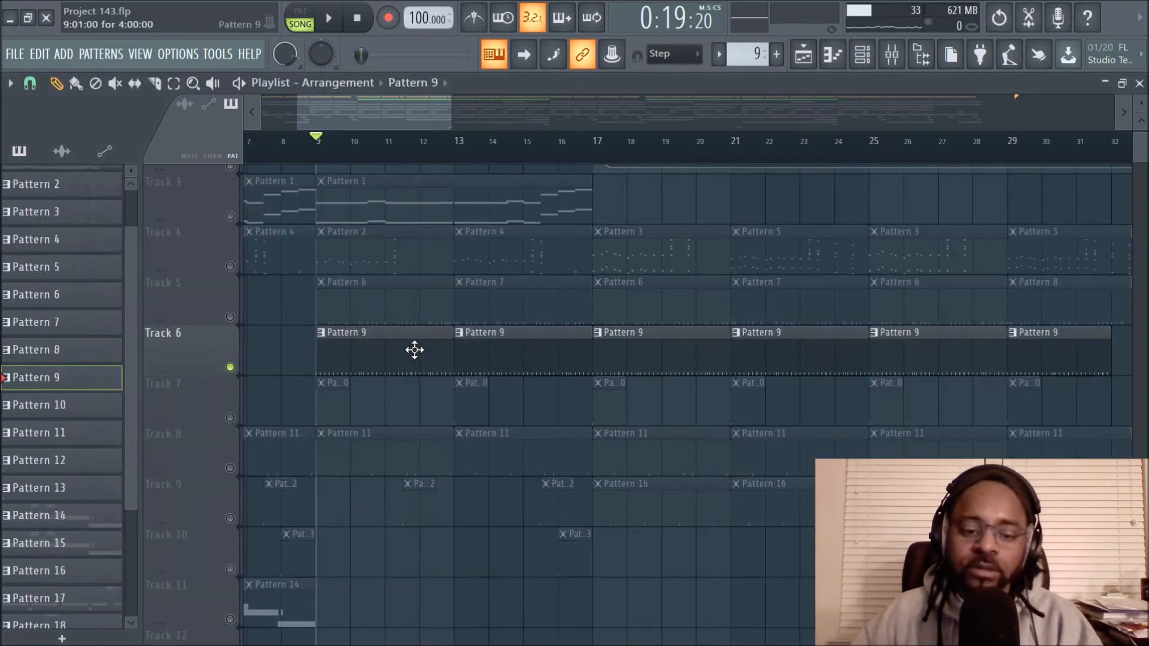
click(873, 54)
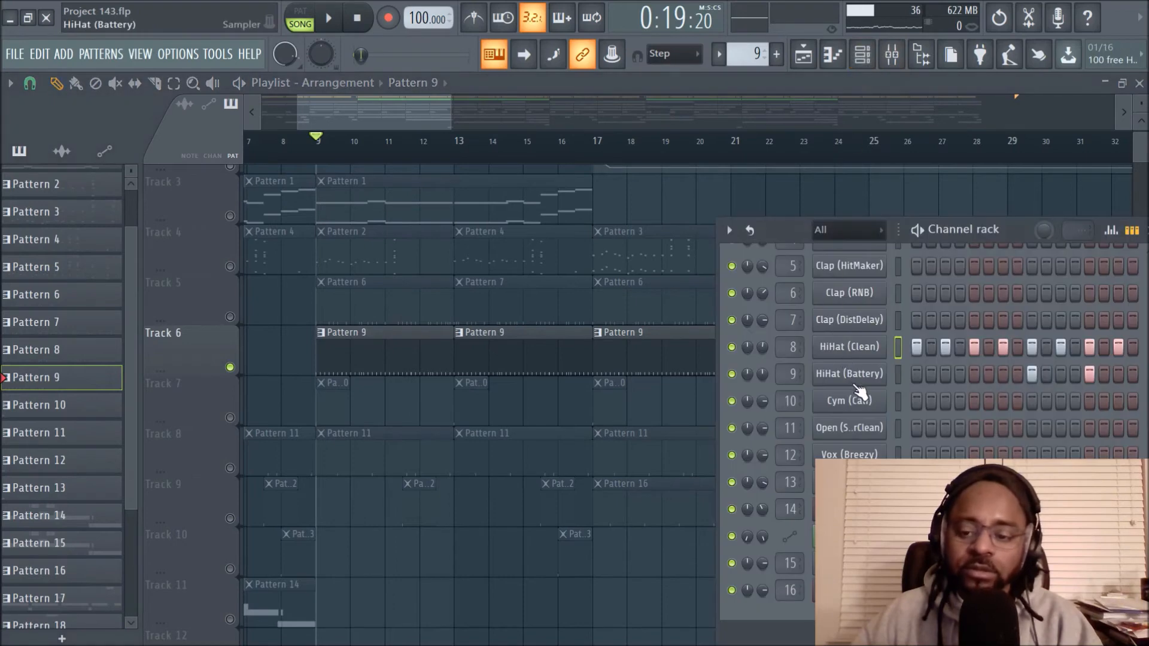
drag(1004, 232, 742, 218)
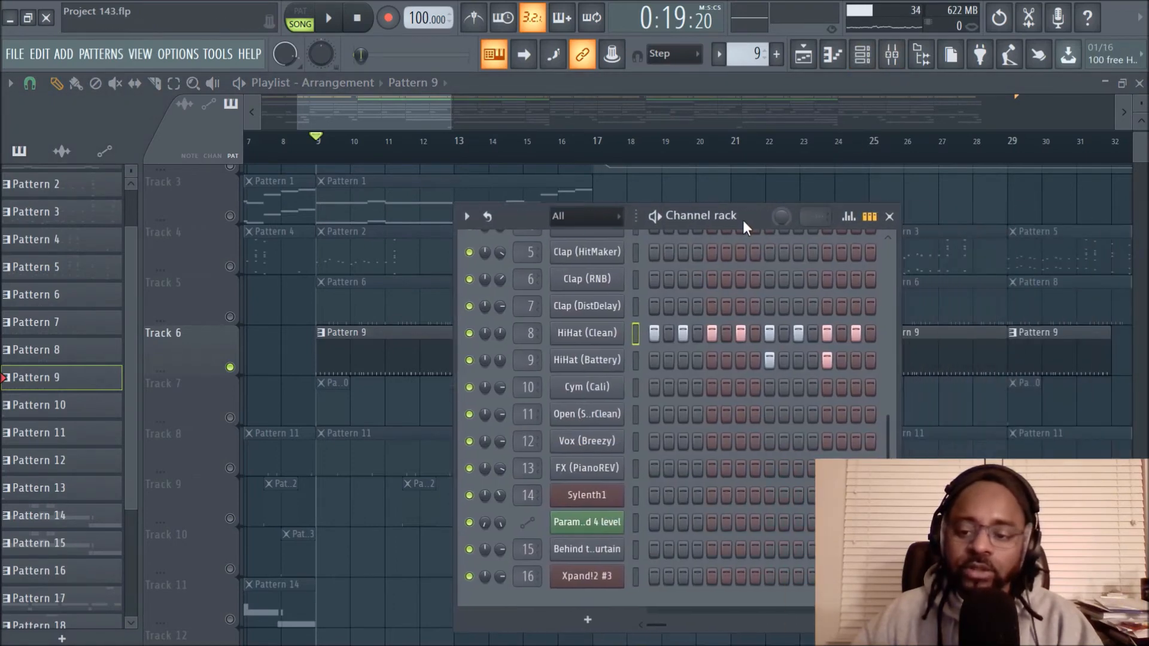
drag(899, 330, 1143, 334)
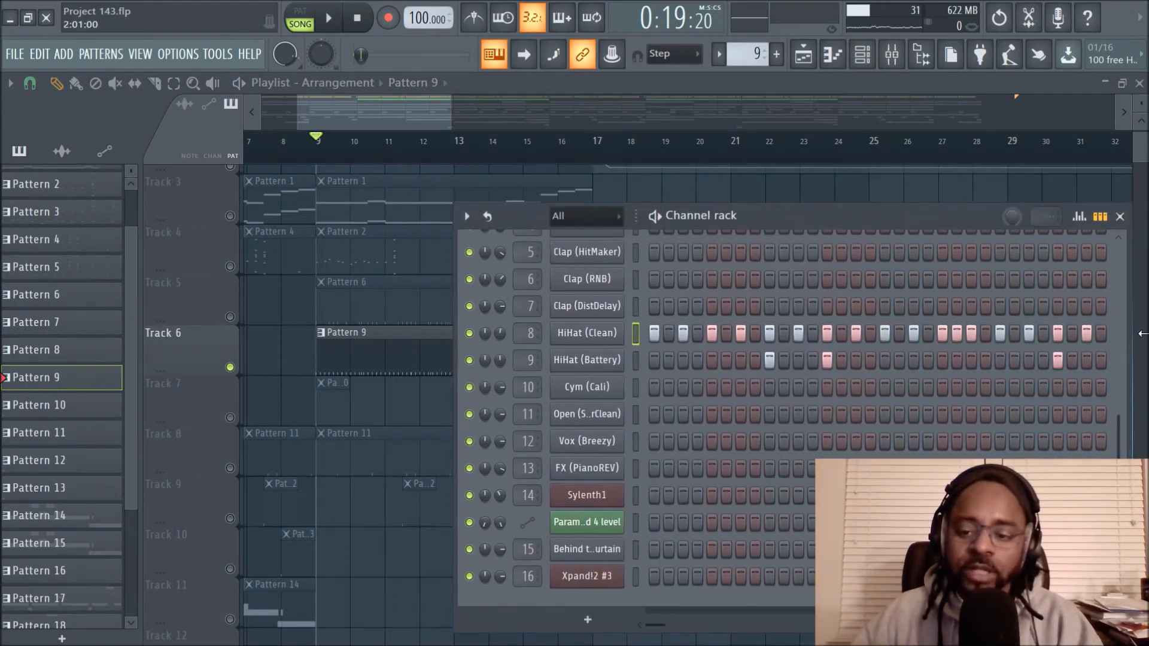
drag(782, 219, 581, 189)
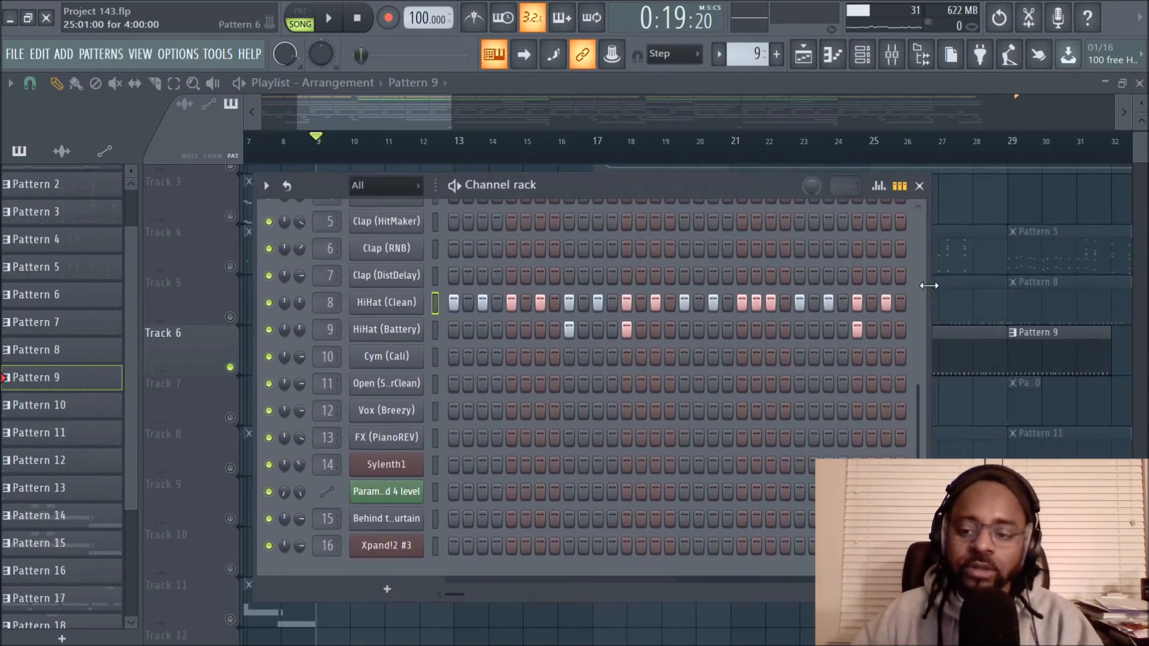
drag(928, 284, 1045, 285)
Step: Check the cut group and arpeggiator settings of HiHat (Clean), and close its window and the channel rack
click(385, 302)
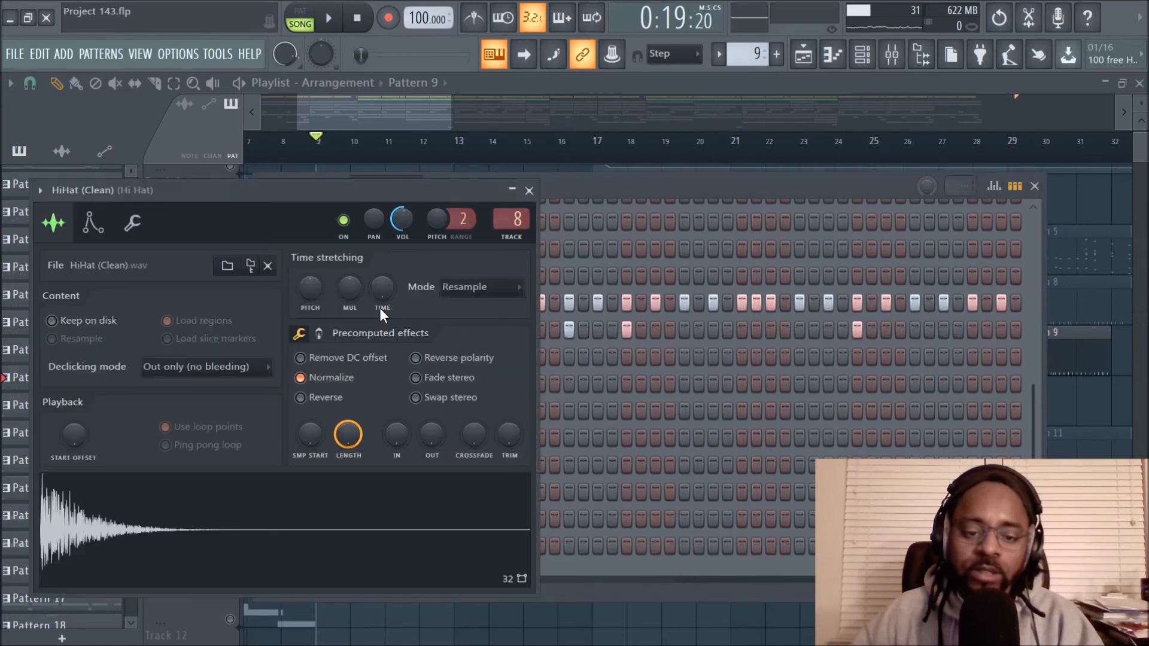
click(132, 224)
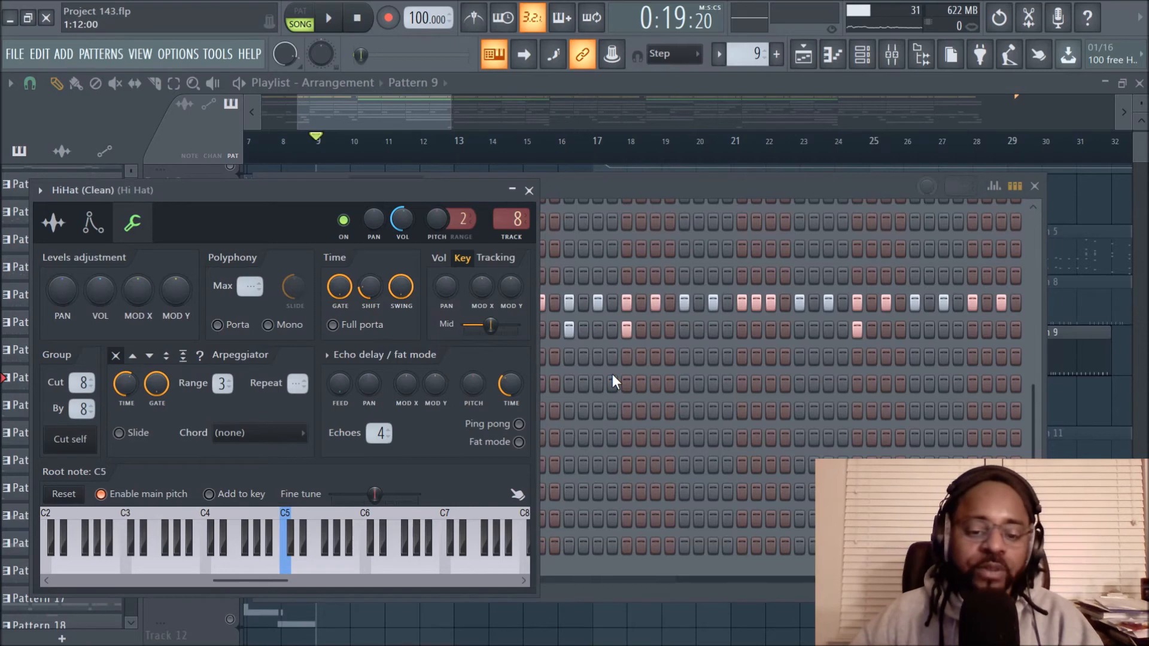
click(529, 190)
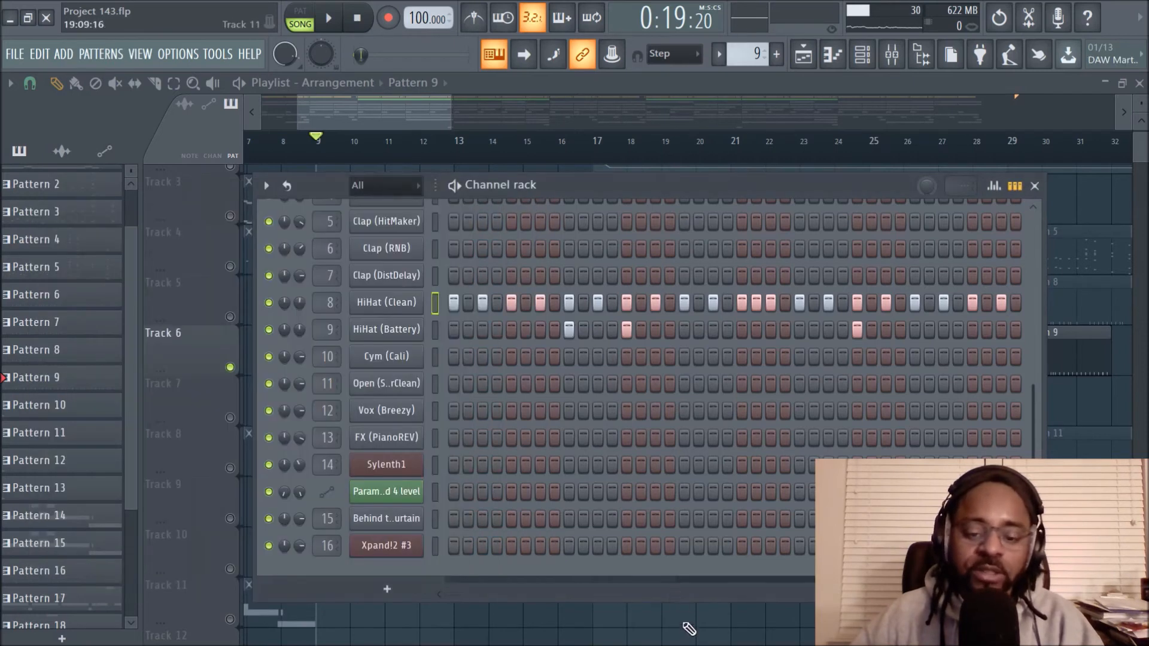
key(F6)
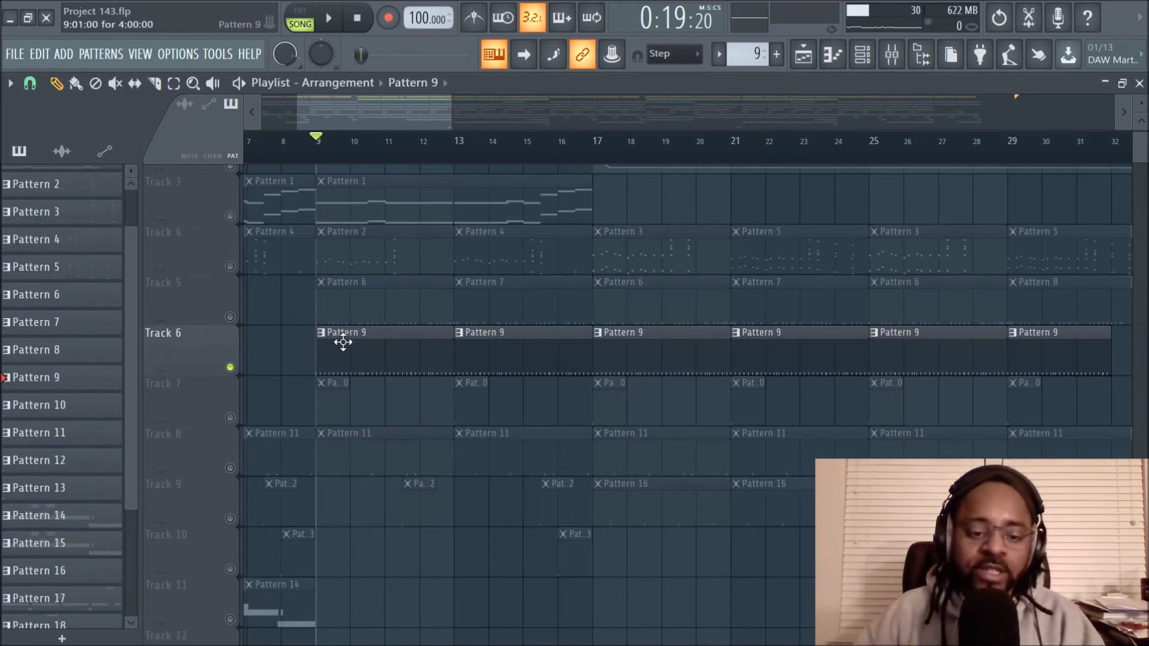
Step: Unmute Track 7, solo it briefly, and restore all playlist tracks
click(230, 418)
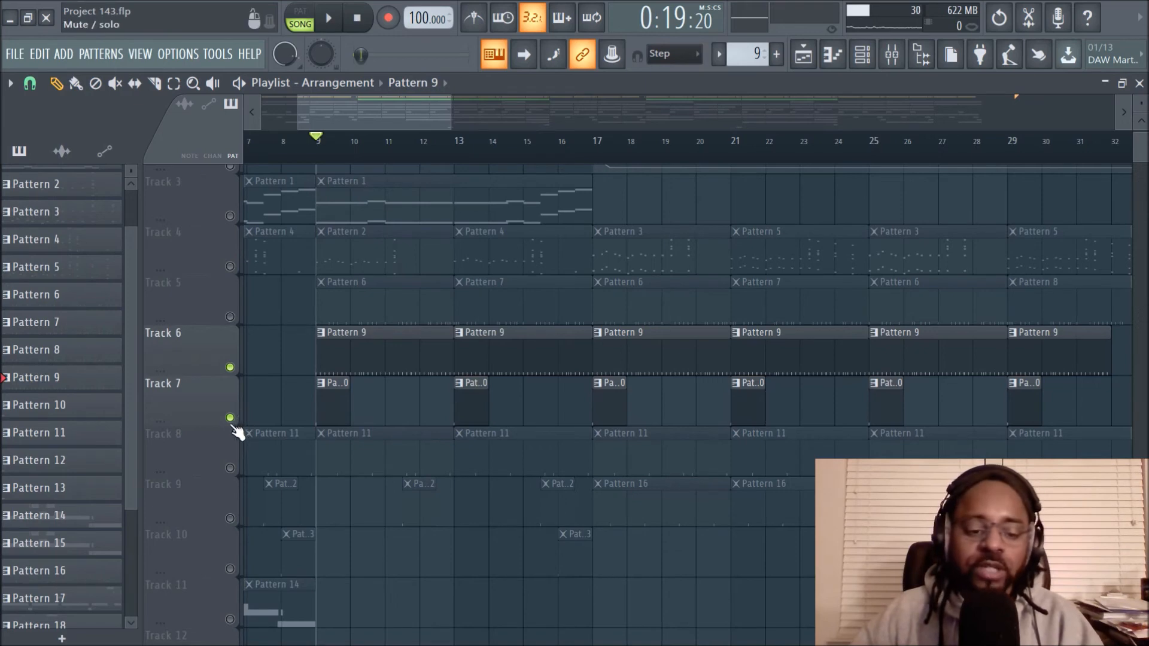
right_click(230, 417)
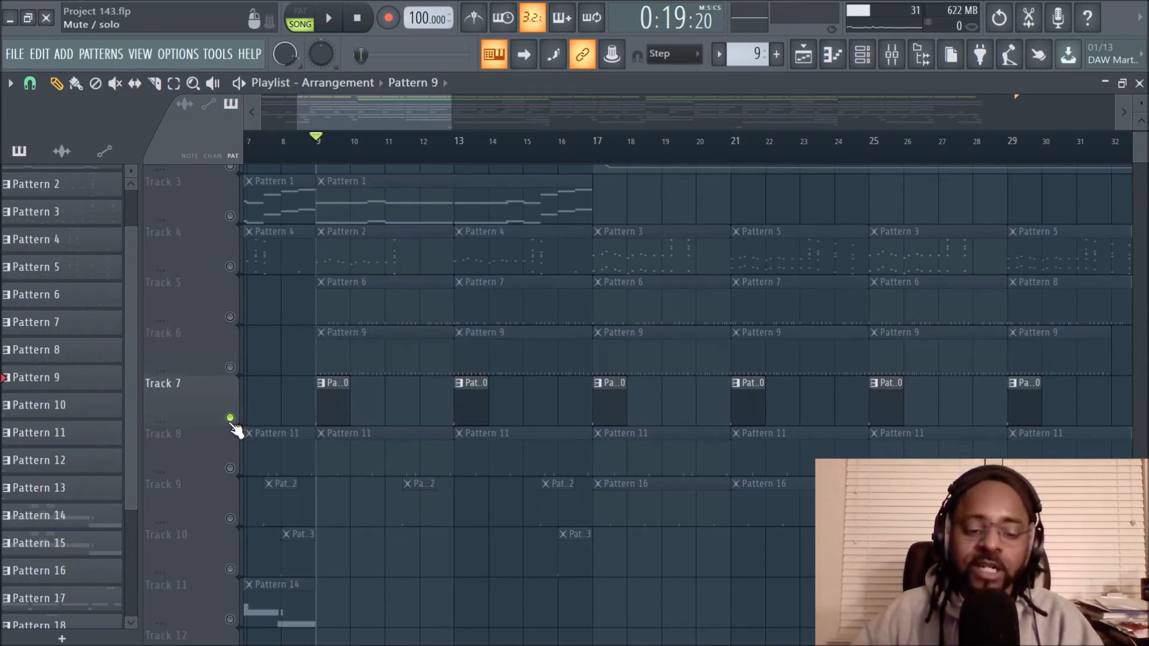
right_click(230, 418)
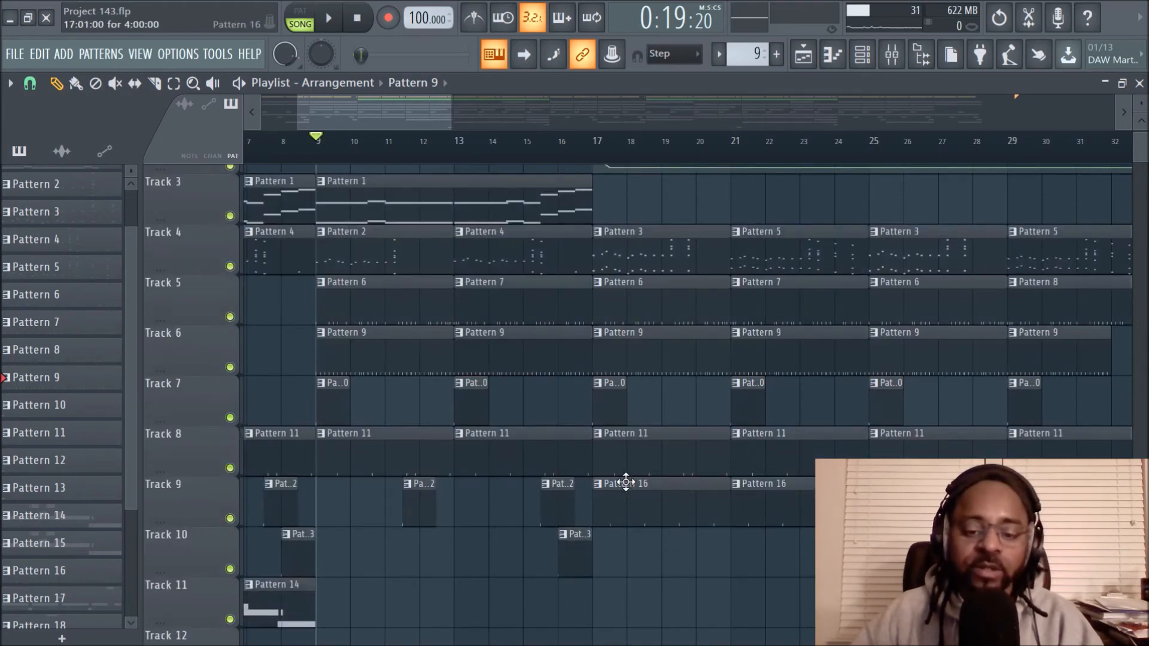
Step: Set the playback start to bar 17, where the EQ automation clip on Track 2 begins
scroll(606, 239, up, 2)
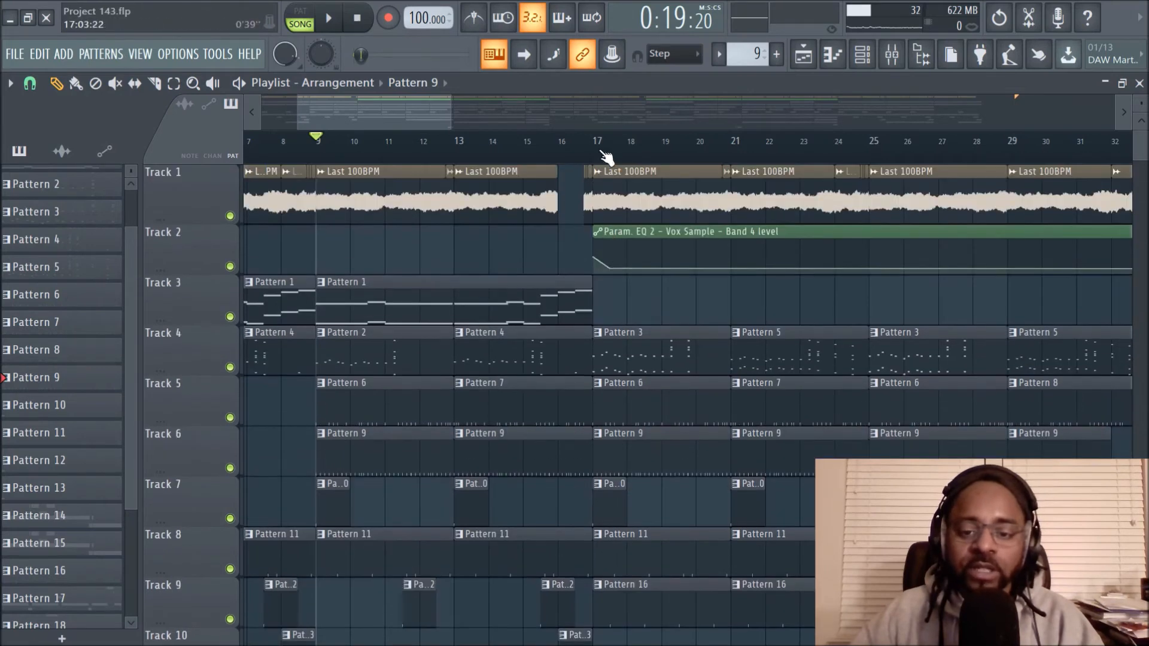
scroll(500, 277, down, 3)
scroll(502, 303, up, 3)
drag(414, 115, 430, 115)
click(509, 156)
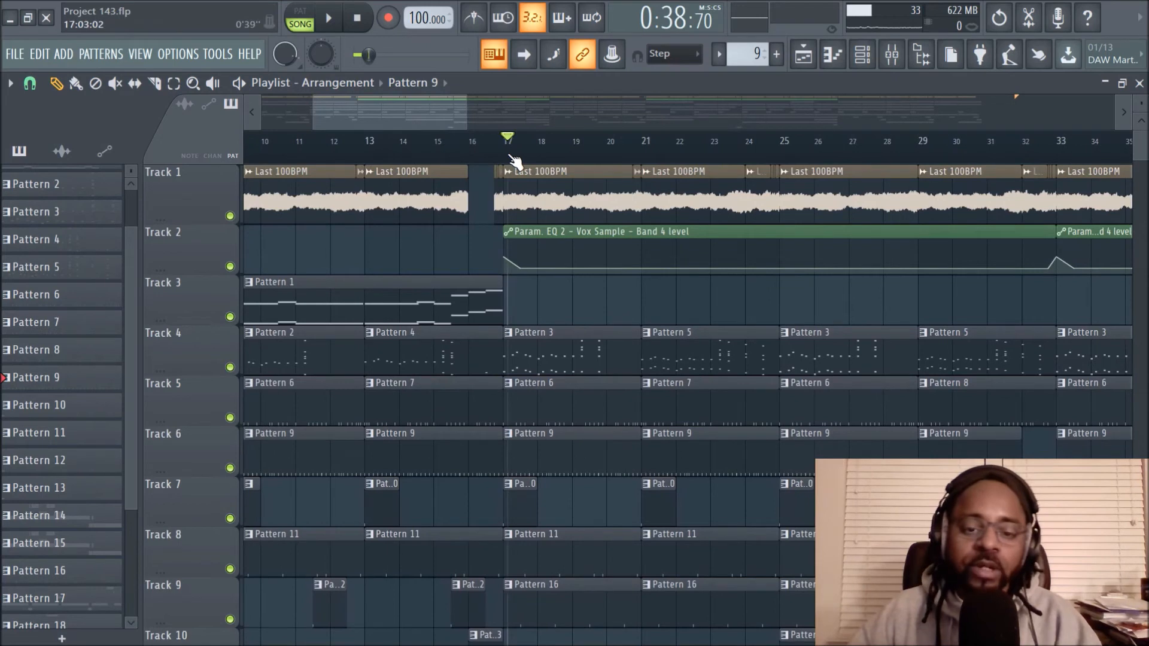
click(505, 158)
scroll(530, 148, up, 3)
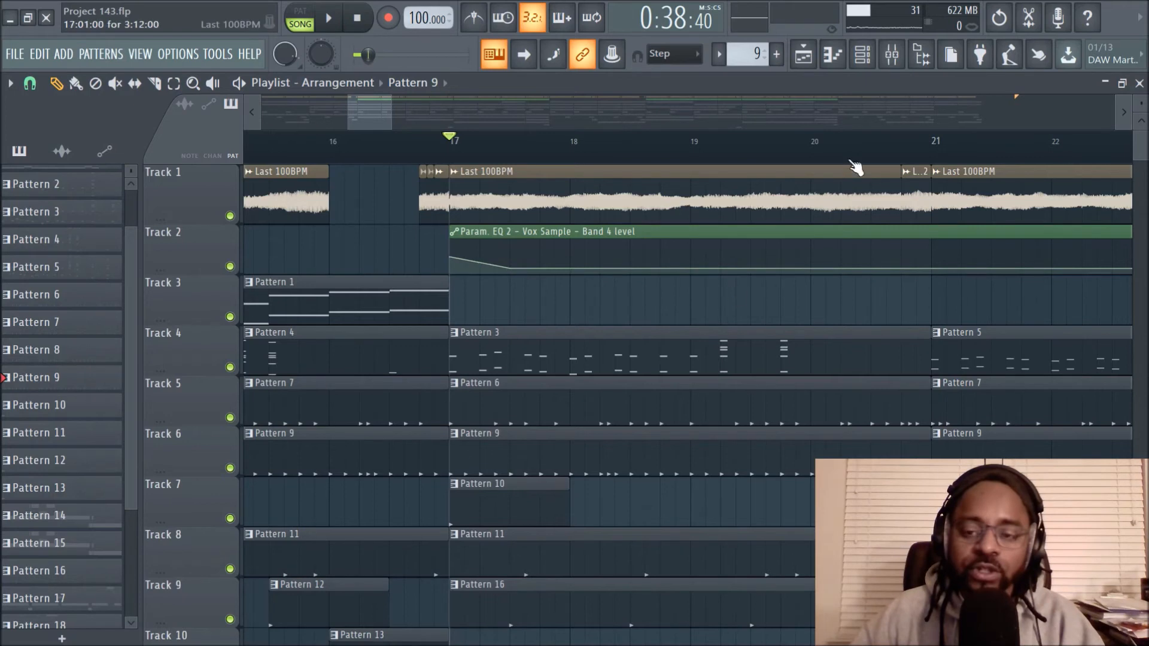
Step: Solo Track 1, unmute the automation on Track 2, and play both briefly from bar 17
right_click(230, 215)
click(230, 266)
key(space)
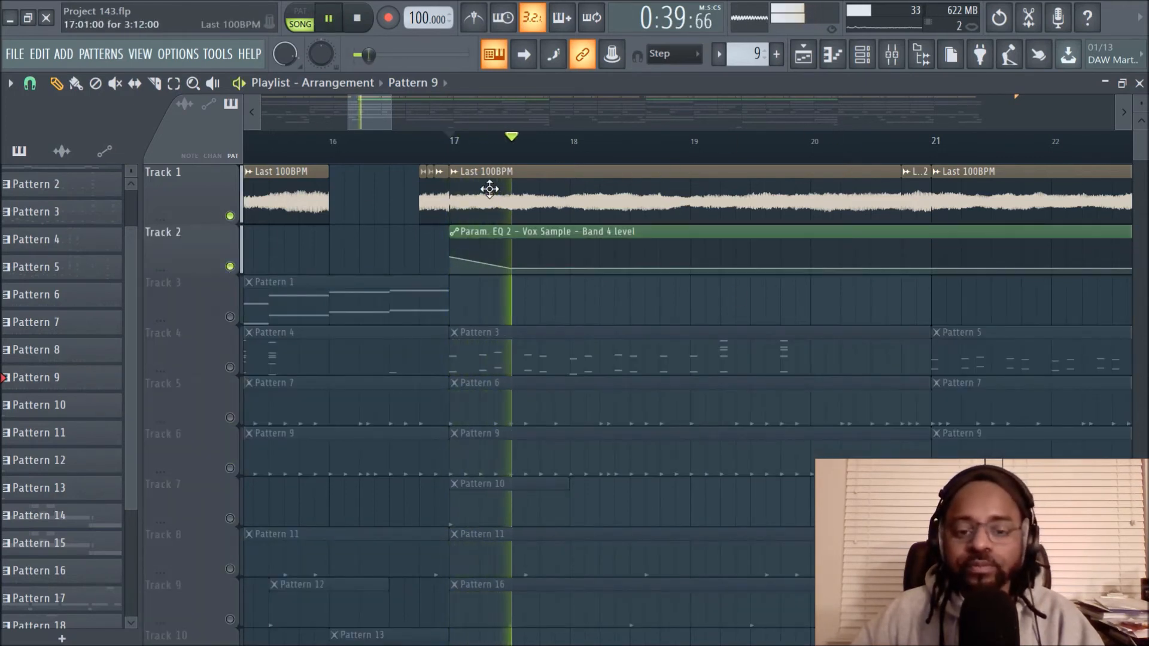
key(space)
Step: Bring up Fruity Parametric EQ 2 on the Vox Sample mixer track and play from bar 17 to watch band 4
click(891, 60)
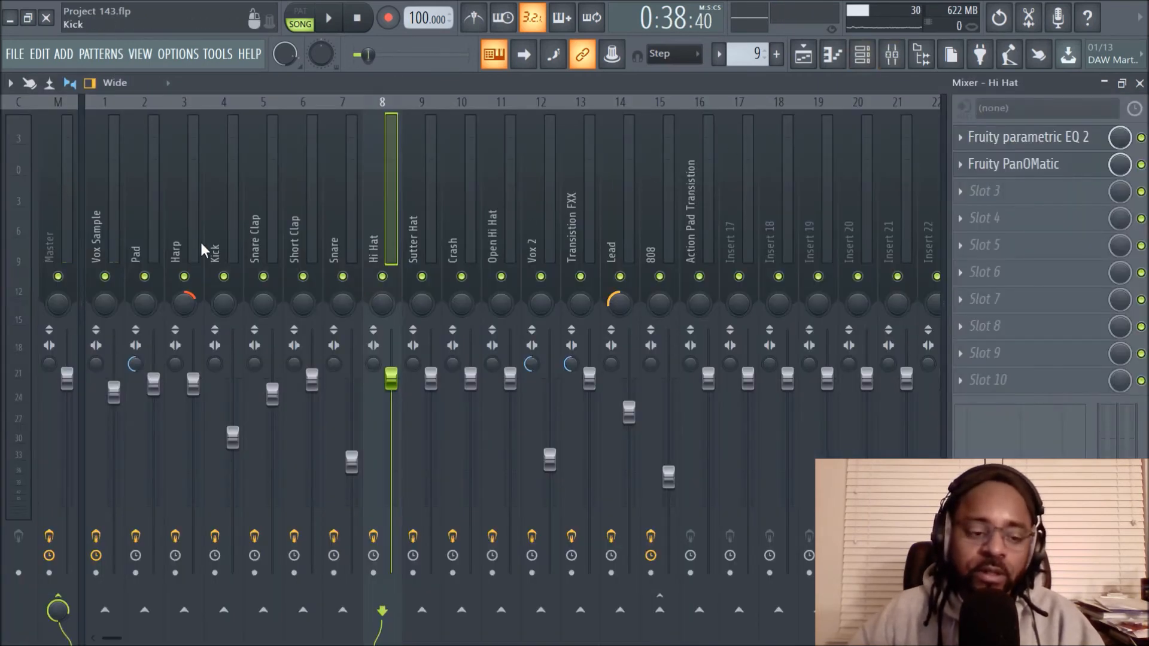
click(97, 220)
click(1026, 139)
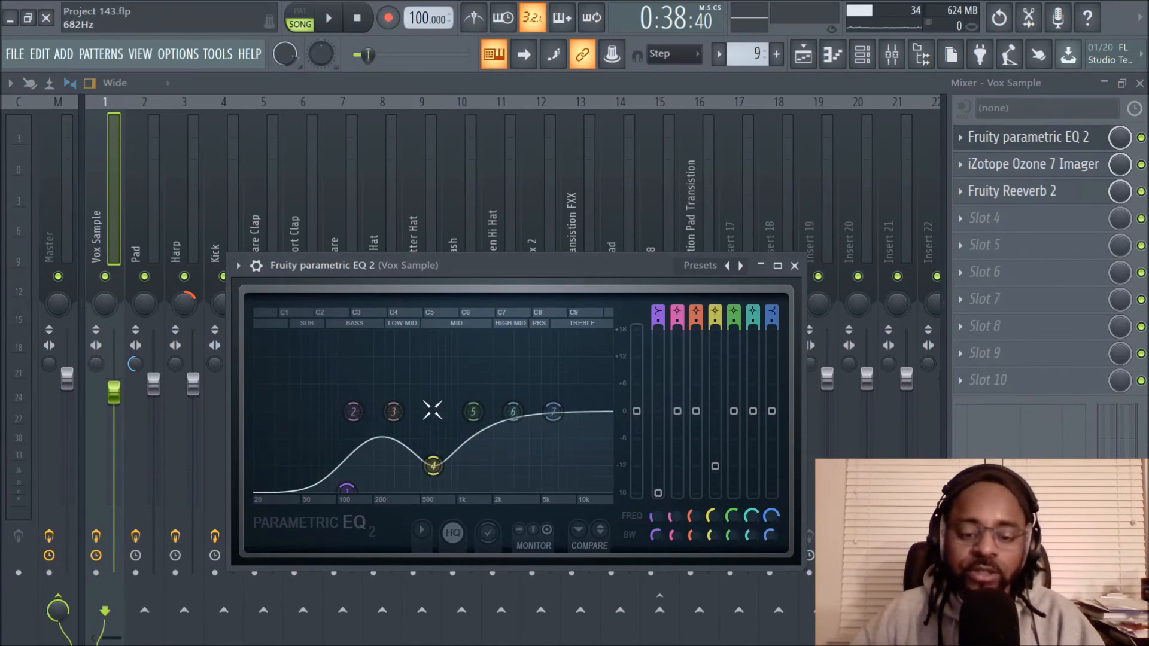
key(space)
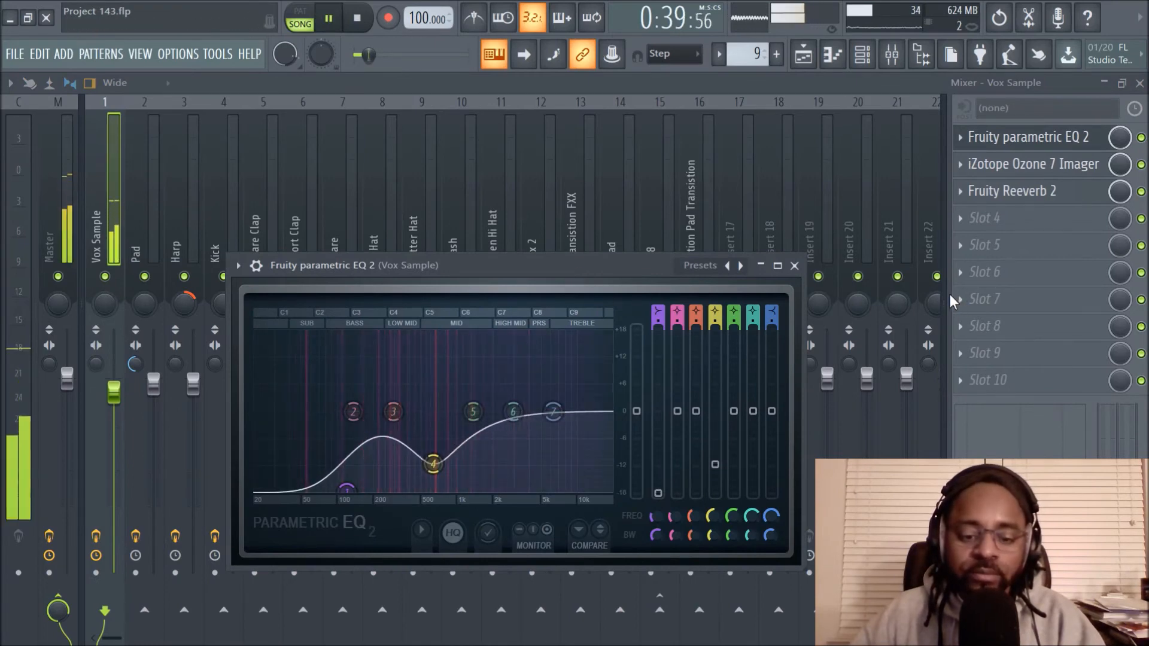
key(space)
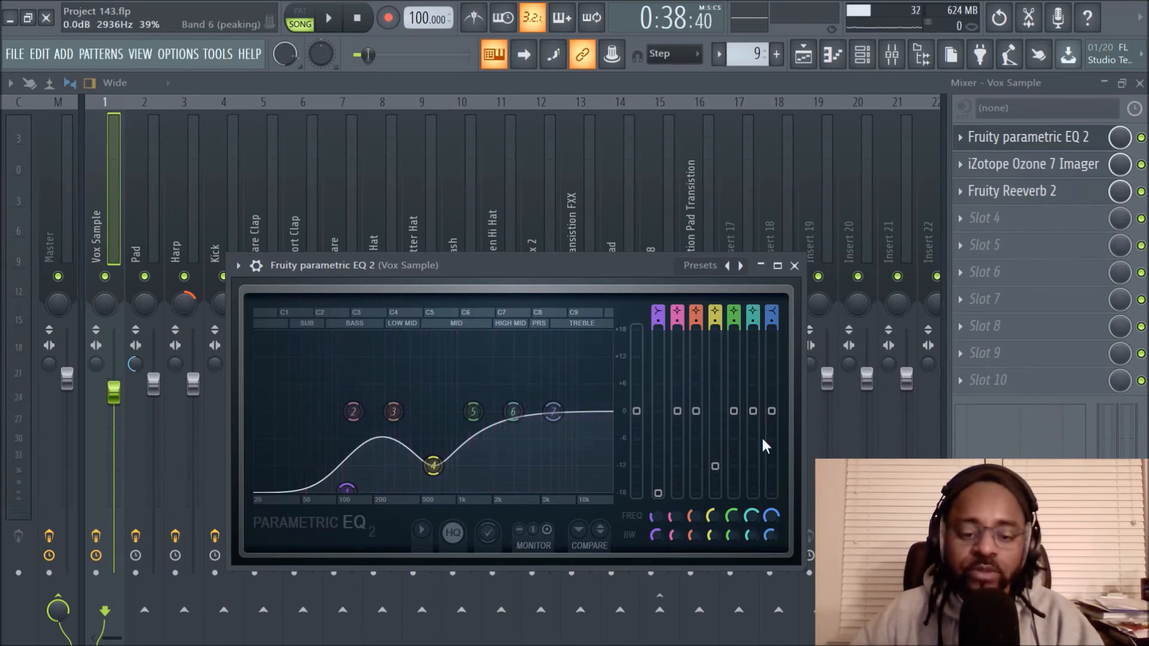
key(space)
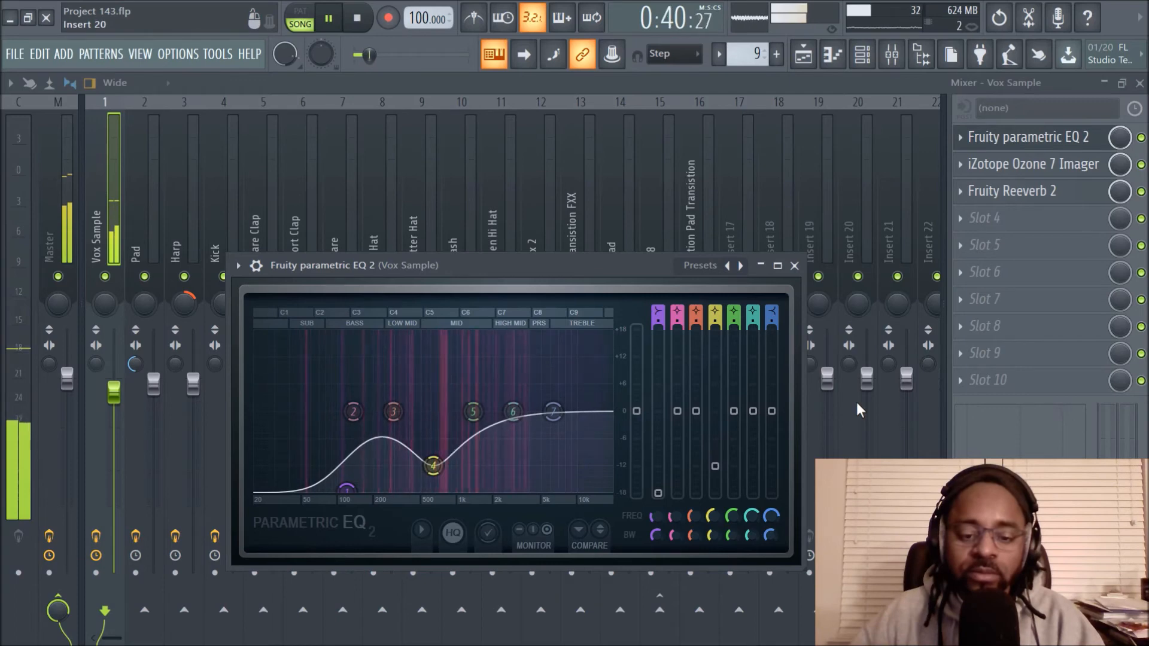
Step: Return to the playlist, examine the Band 4 level automation clips through bar 49, and stop playback
click(804, 65)
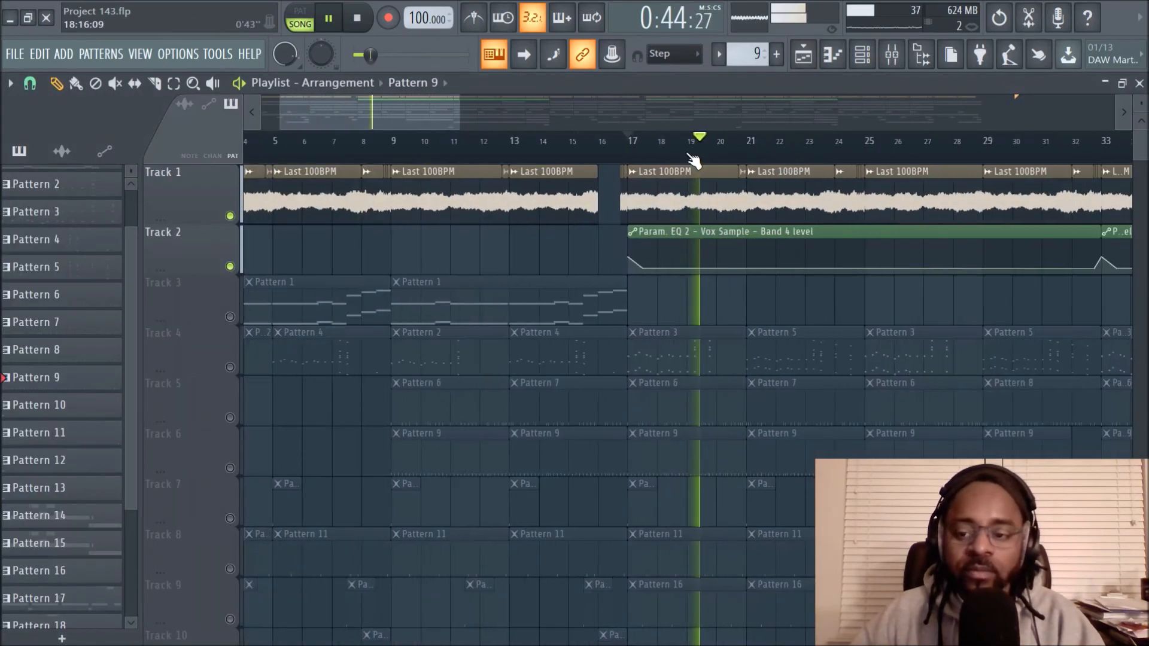
scroll(688, 155, down, 2)
drag(453, 116, 533, 118)
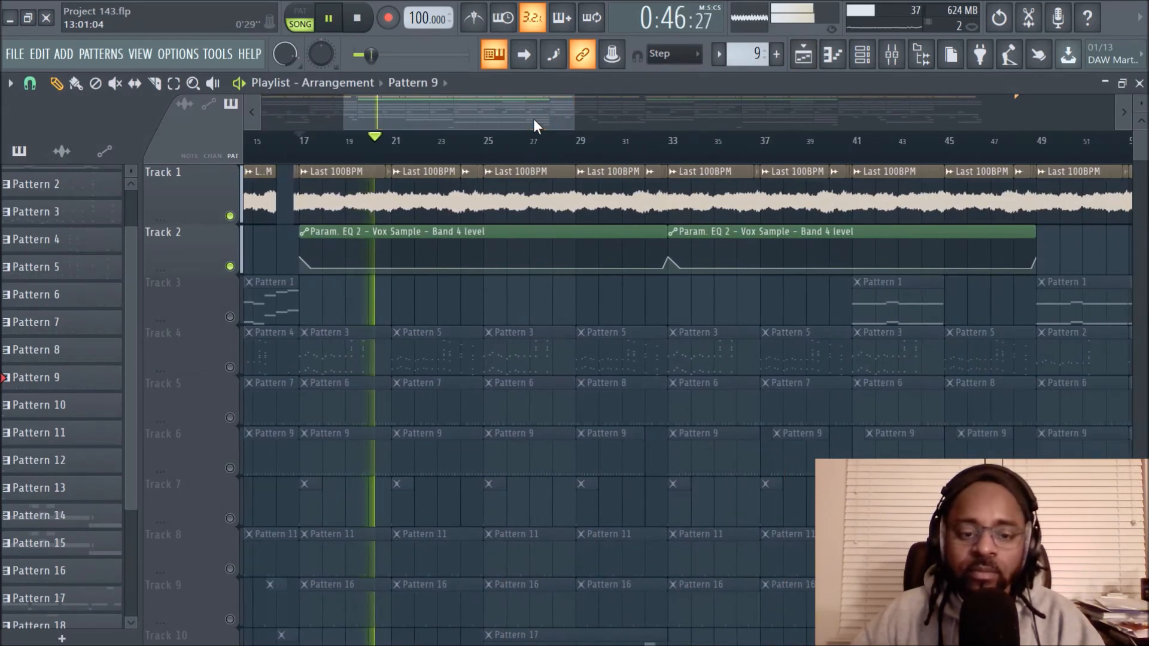
key(space)
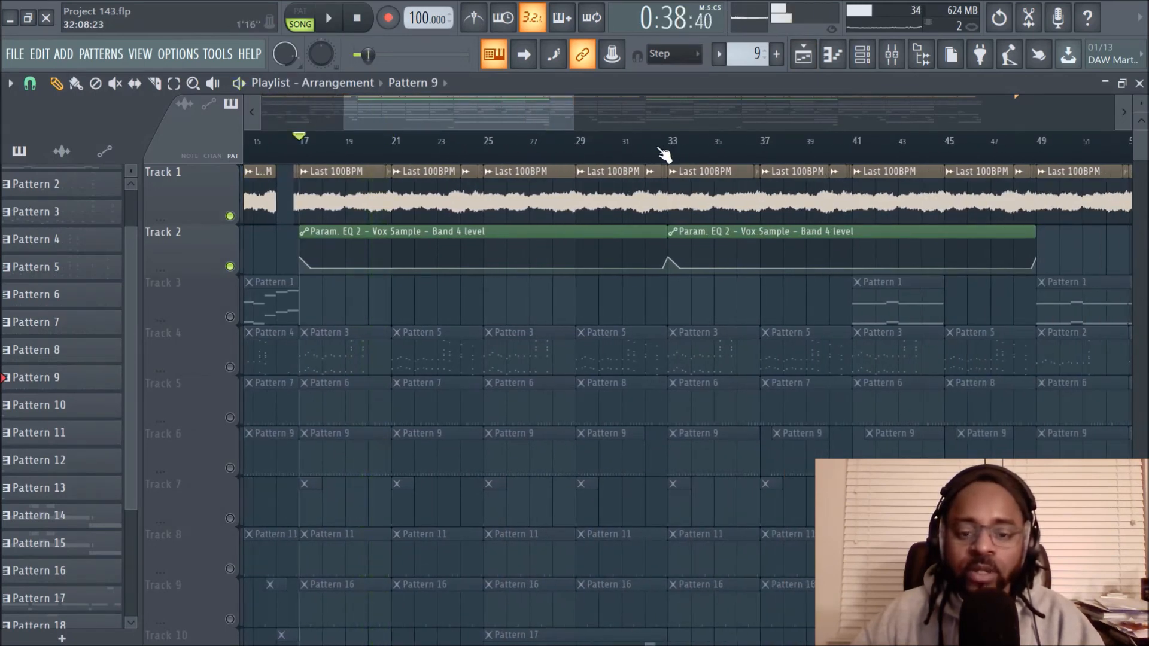
Step: Play Tracks 1 and 2 from about bar 11, and move the playback position to just before bar 17
drag(472, 119, 417, 122)
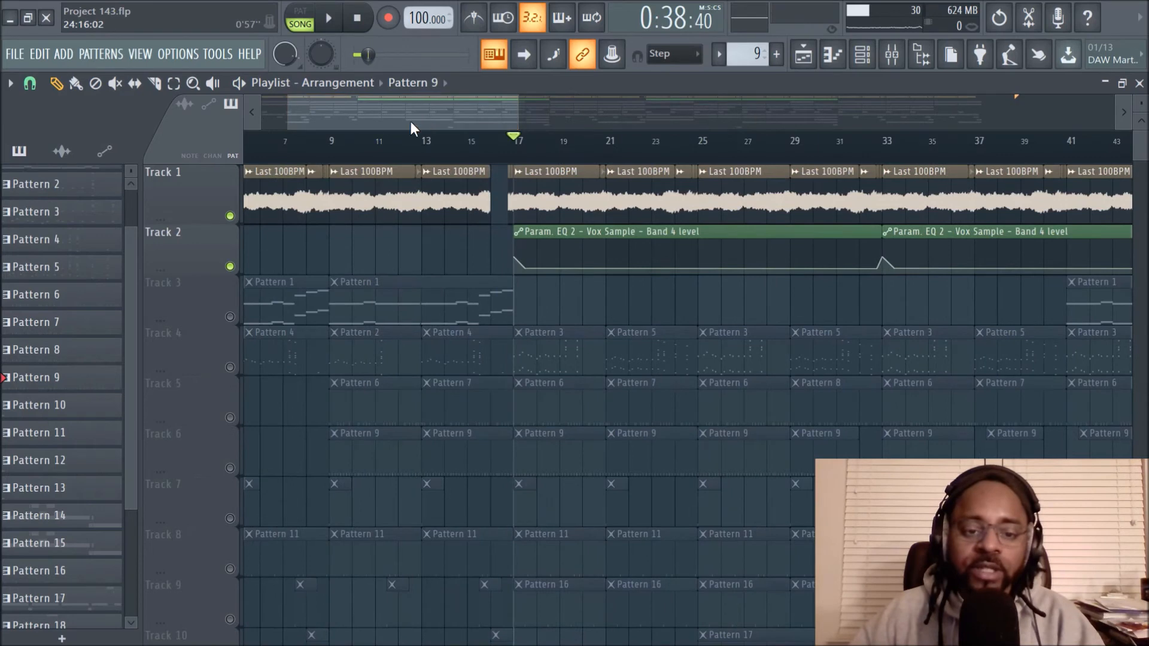
click(387, 143)
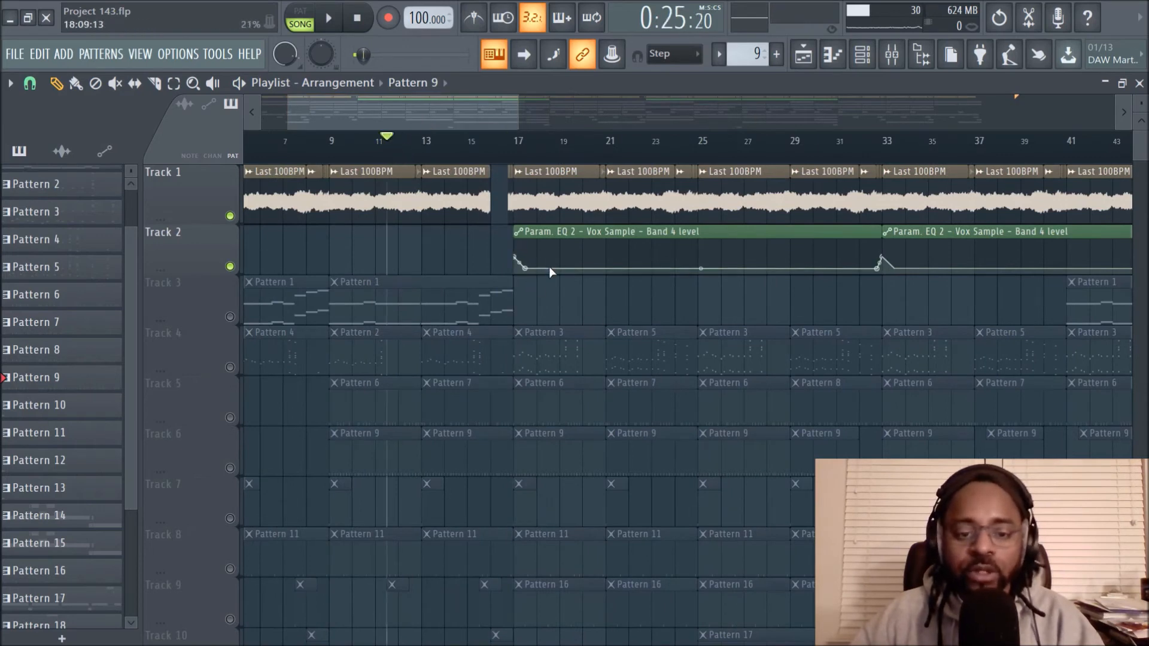
key(space)
key(space)
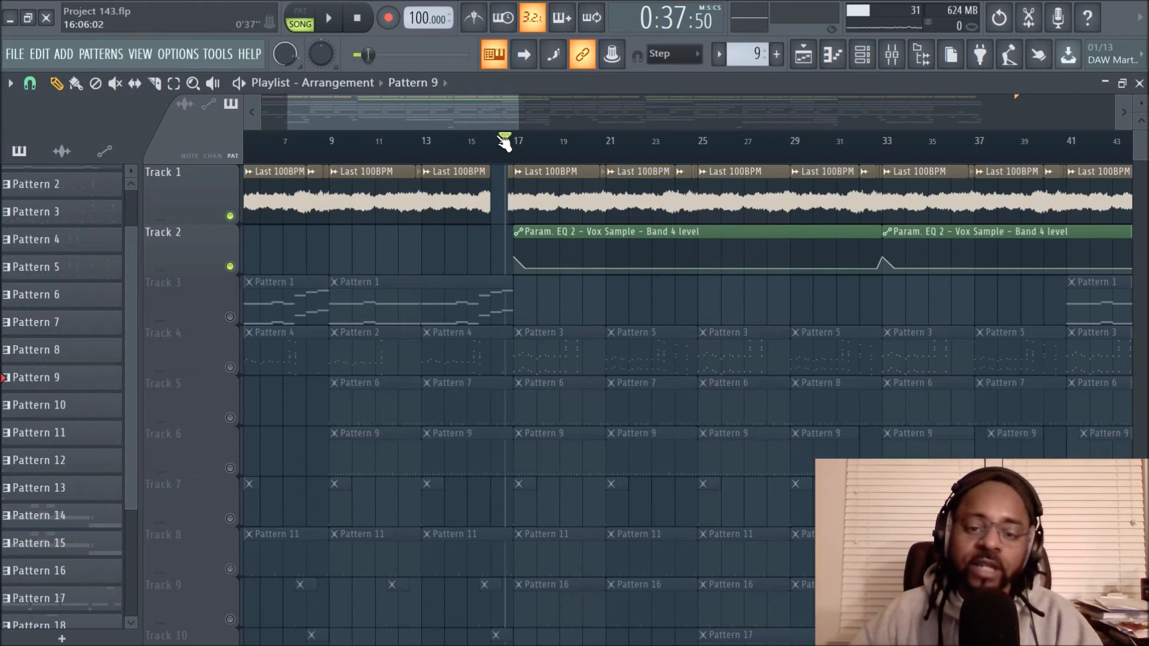
Step: Reopen the Vox Sample track's Fruity Parametric EQ 2 in the mixer to examine its bands before the automation starts
drag(485, 112, 511, 114)
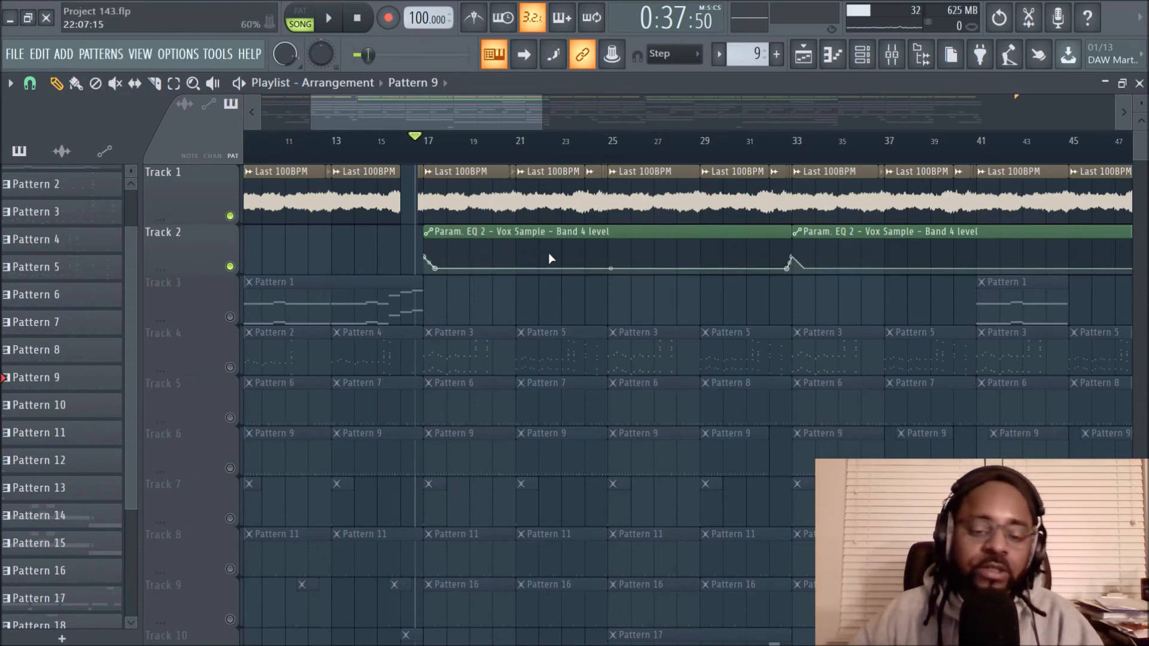
click(898, 61)
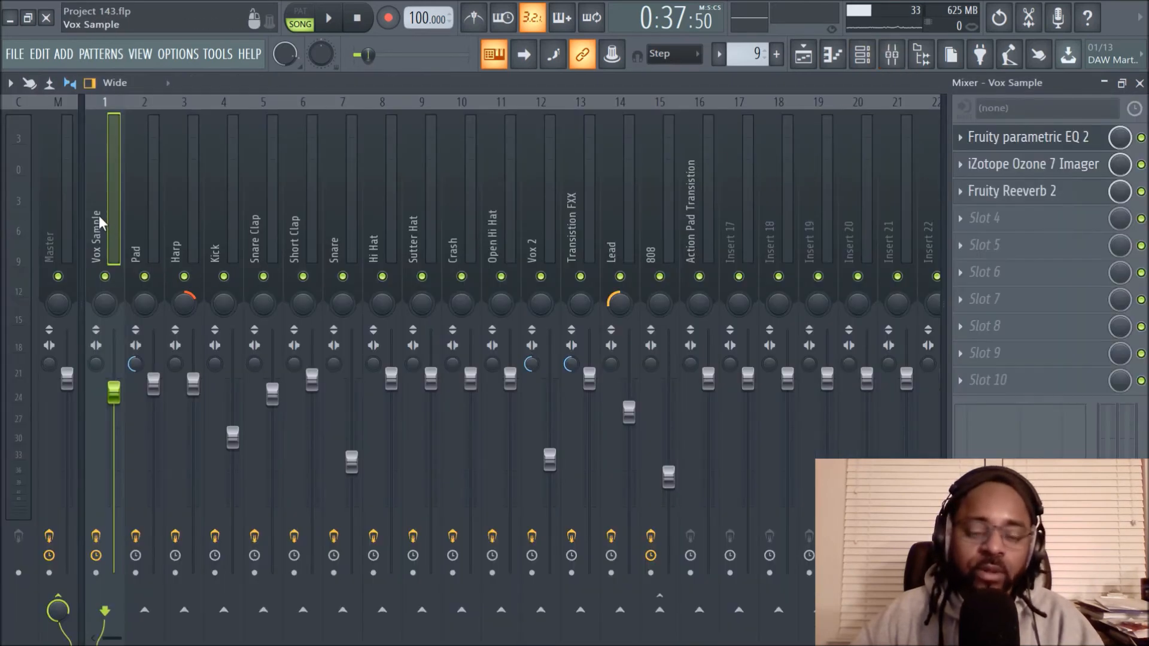
click(1024, 138)
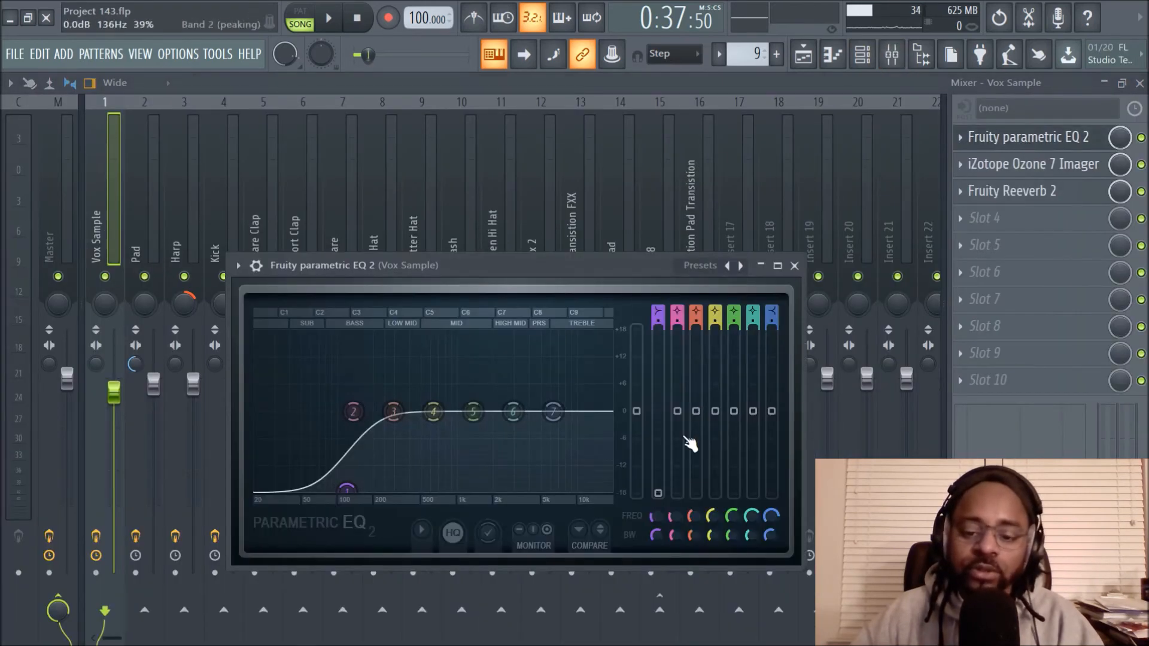
Step: Bring up the Create automation clip option for band 1's level, close the EQ and return to the playlist
right_click(658, 494)
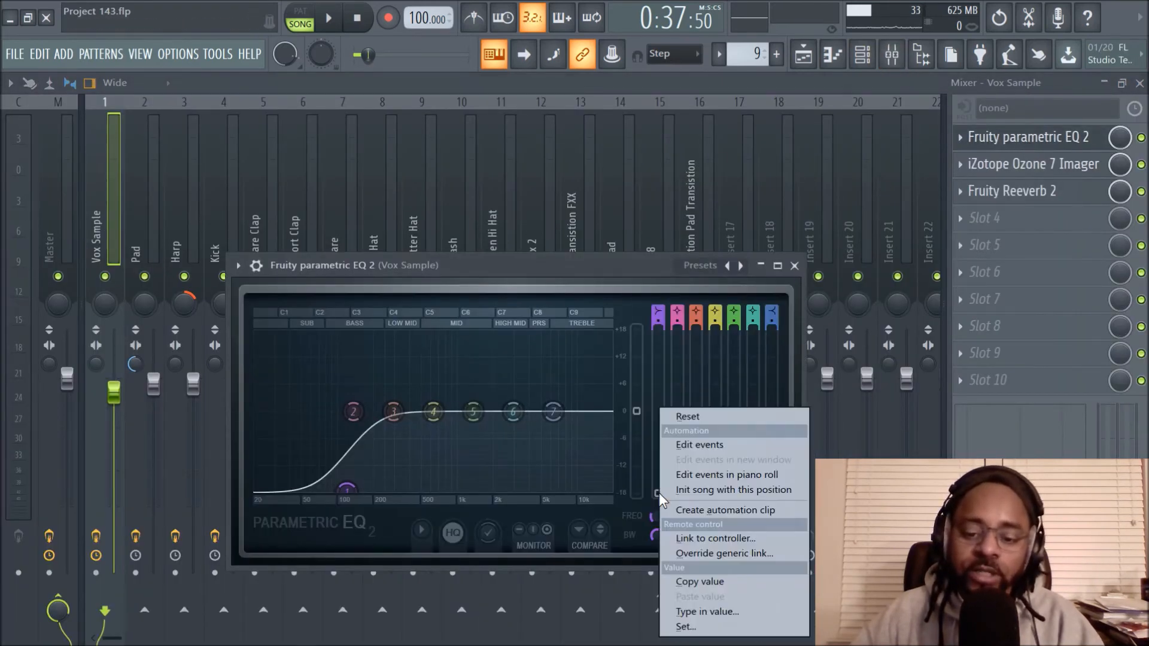
click(721, 509)
click(794, 265)
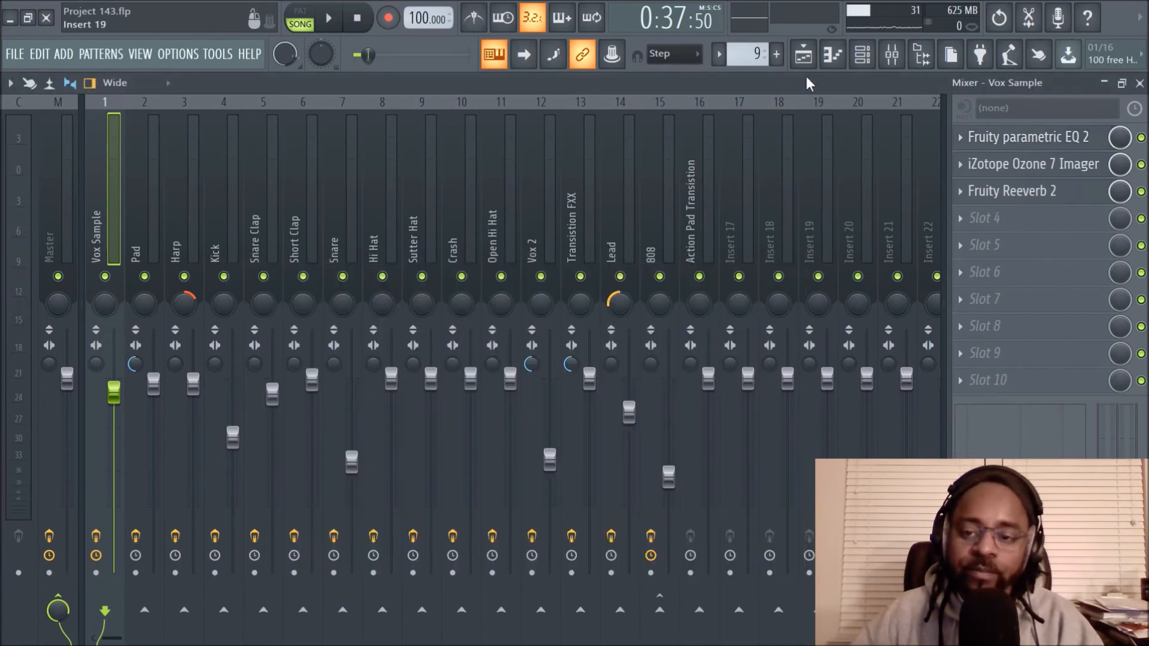
click(803, 54)
Step: End the solo on Tracks 1 and 2 so that all playlist tracks are active
scroll(535, 164, down, 4)
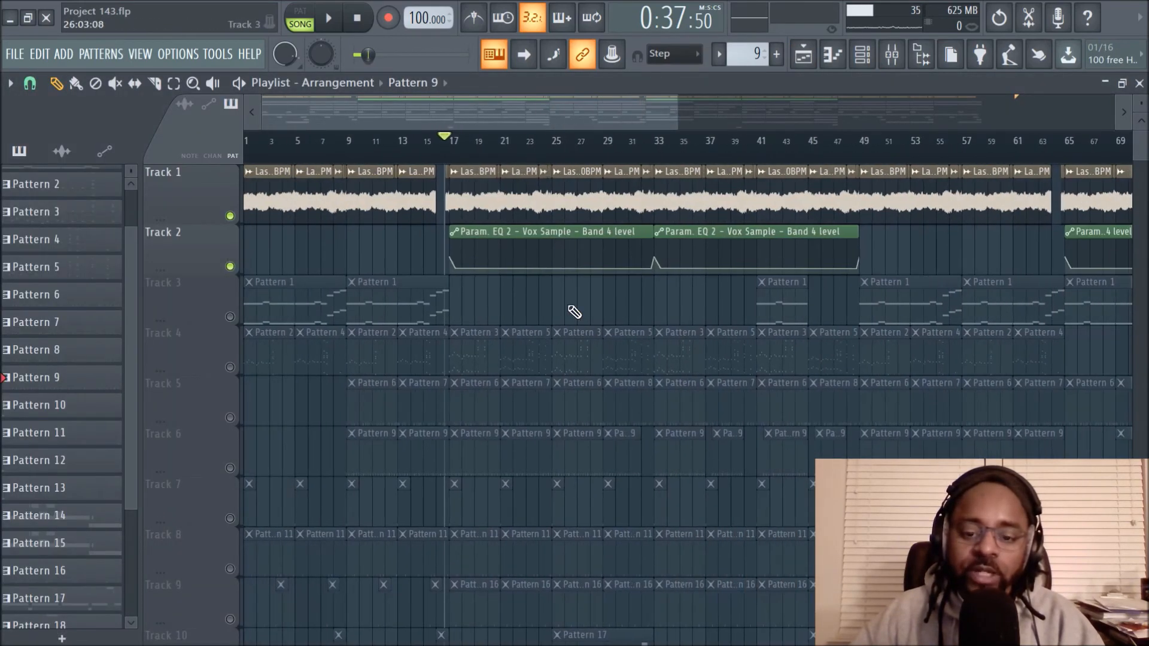
scroll(576, 347, down, 2)
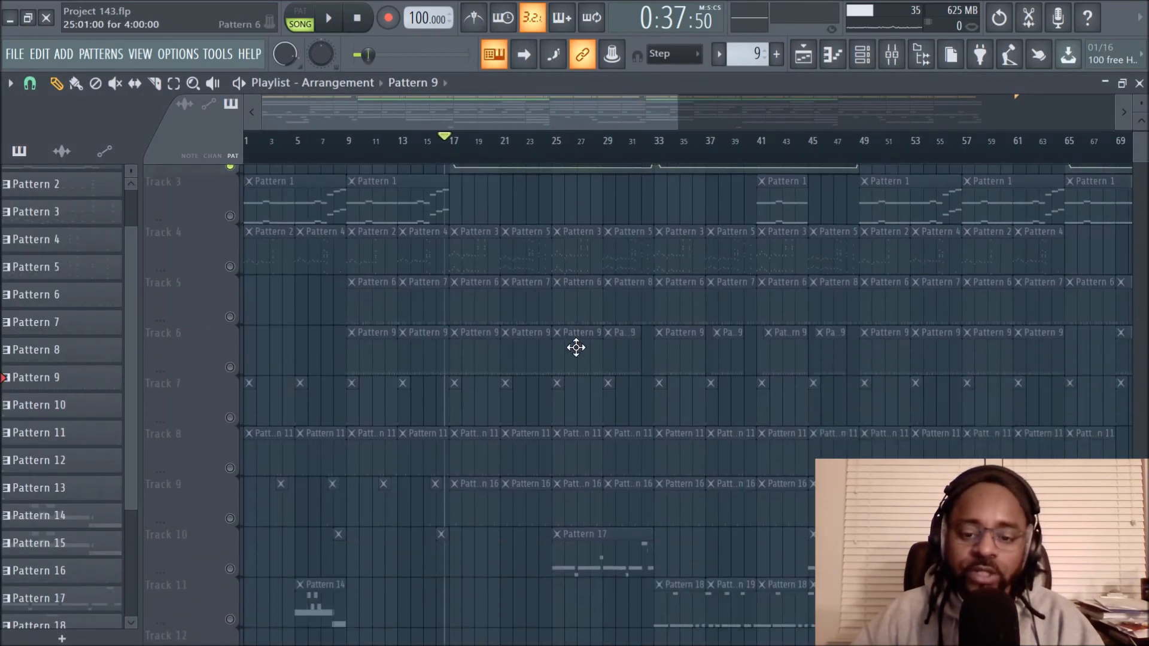
right_click(231, 216)
right_click(231, 217)
scroll(629, 331, up, 2)
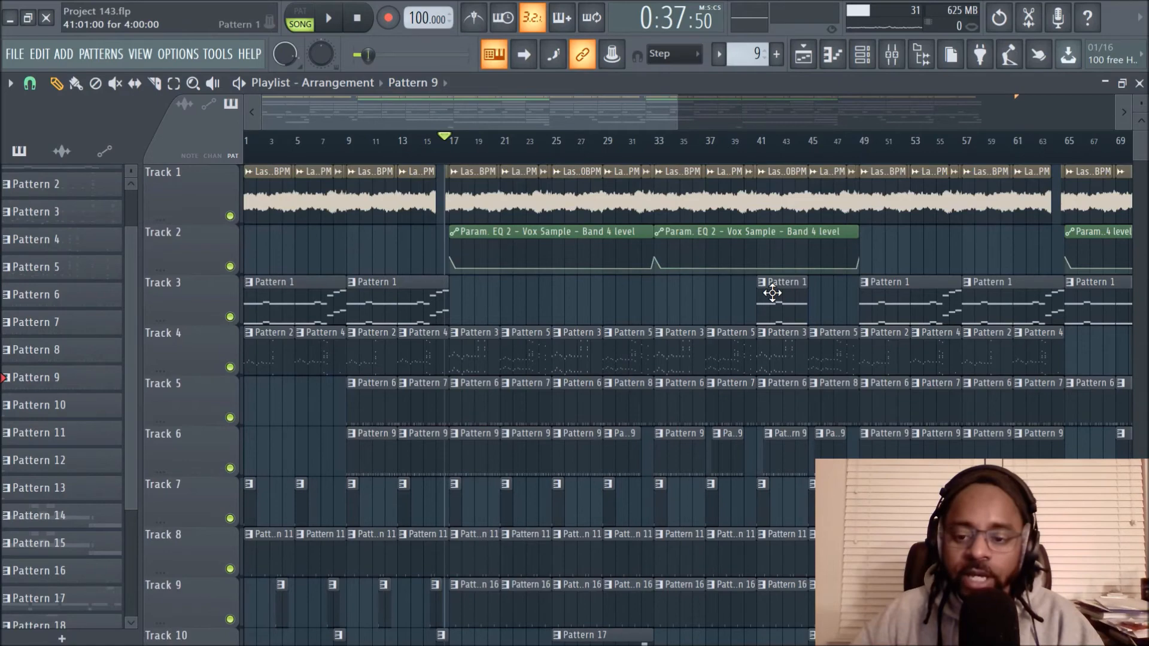
Step: Play the arrangement from just before bar 25, soloing and unsoloing Track 10 to hear Pattern 17, and stop playback
scroll(814, 359, down, 4)
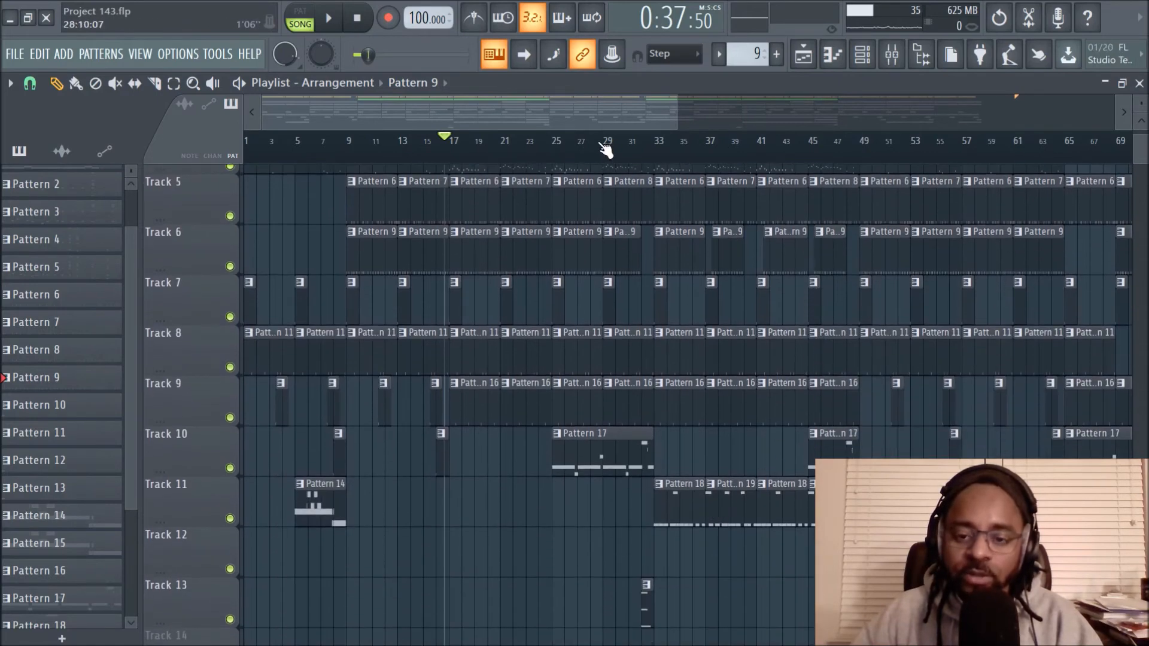
click(556, 160)
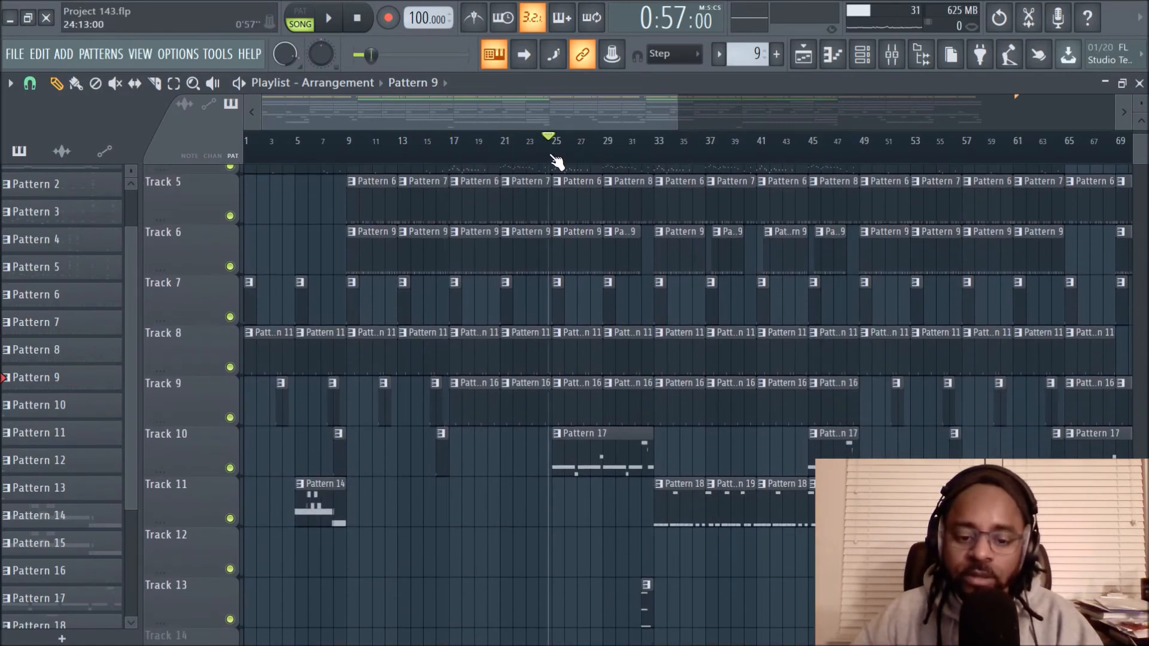
scroll(644, 312, up, 4)
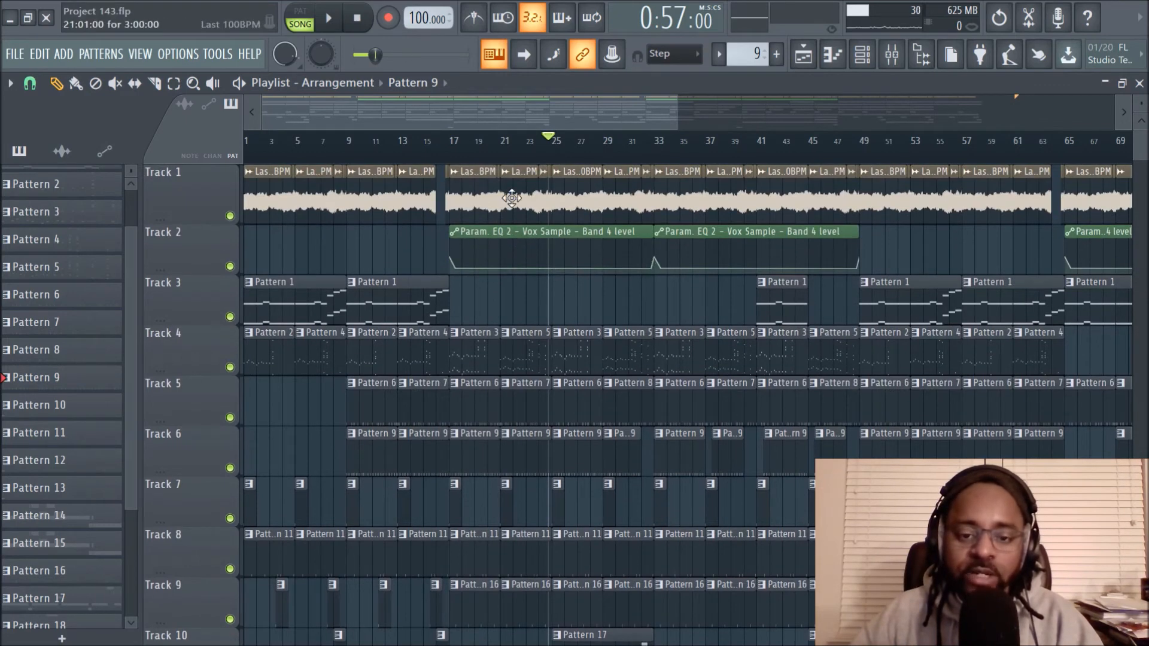
scroll(625, 302, down, 3)
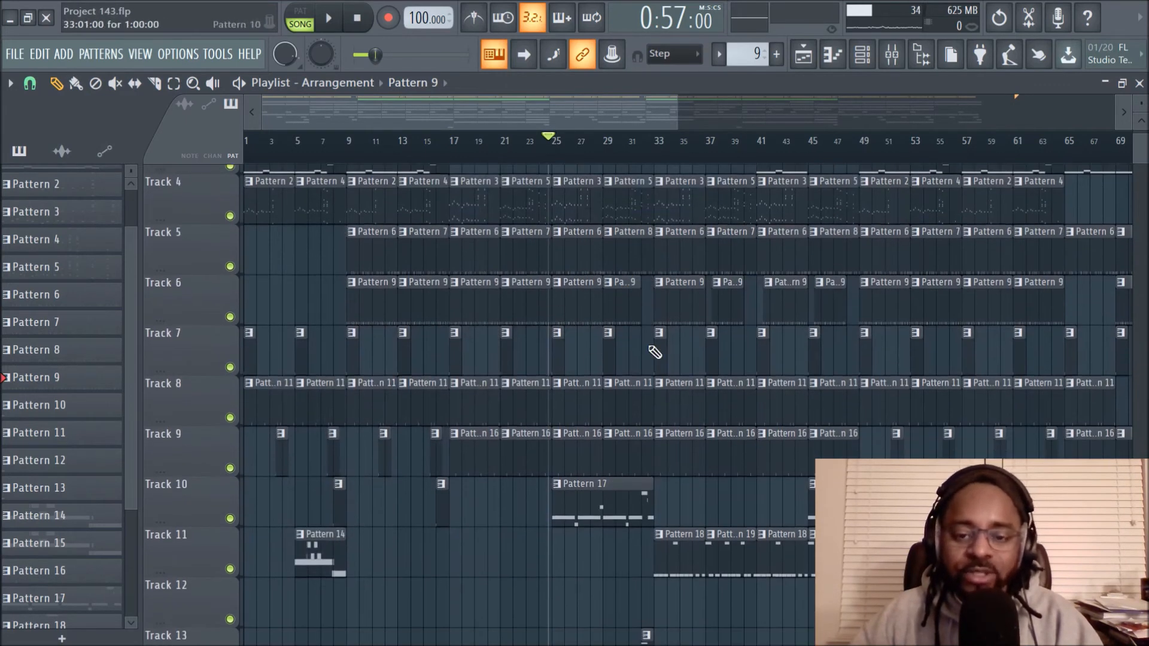
key(space)
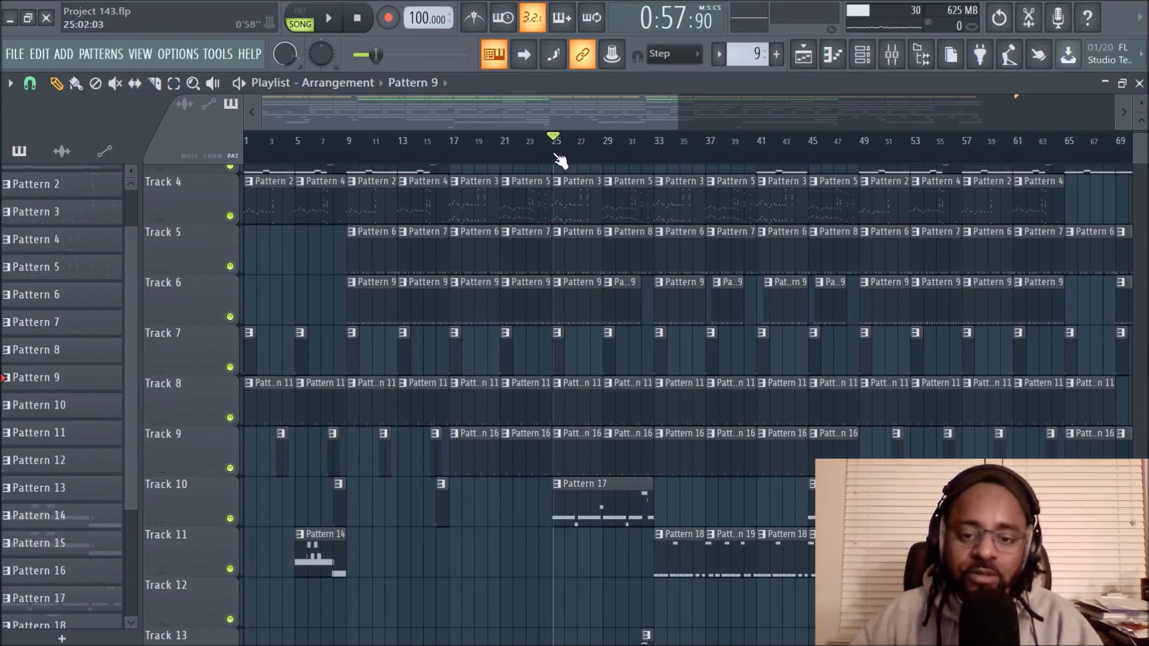
right_click(230, 519)
right_click(231, 519)
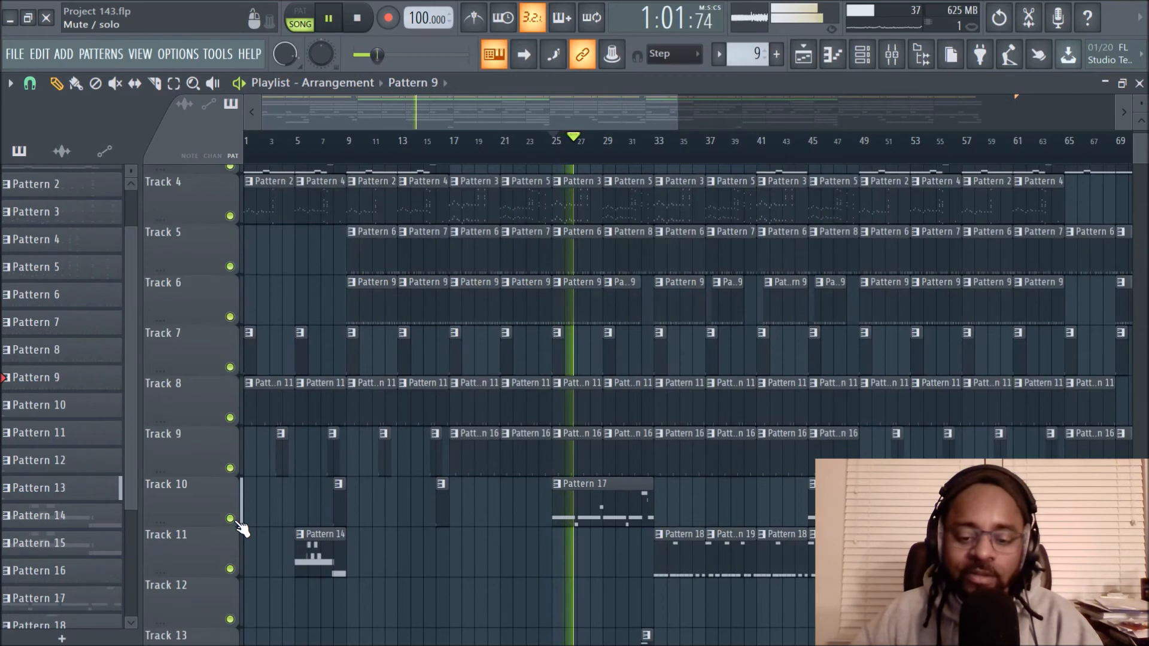
key(space)
Step: Play Track 11 soloed from just before bar 33, bring the other tracks back in, and stop playback
click(655, 156)
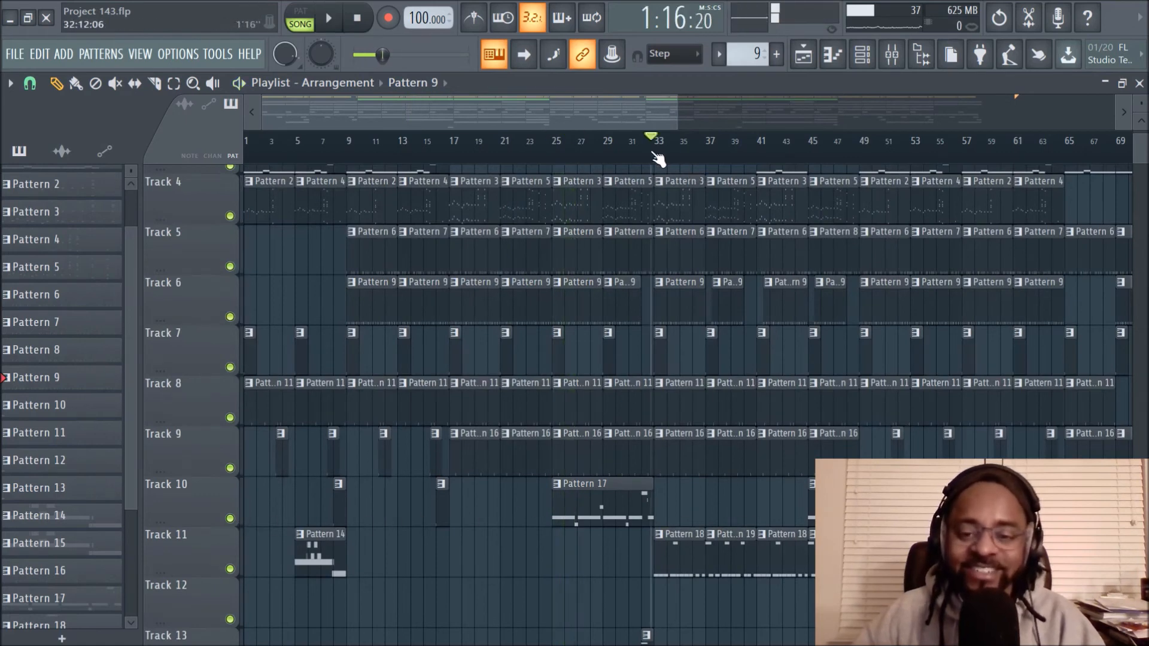
right_click(230, 569)
key(space)
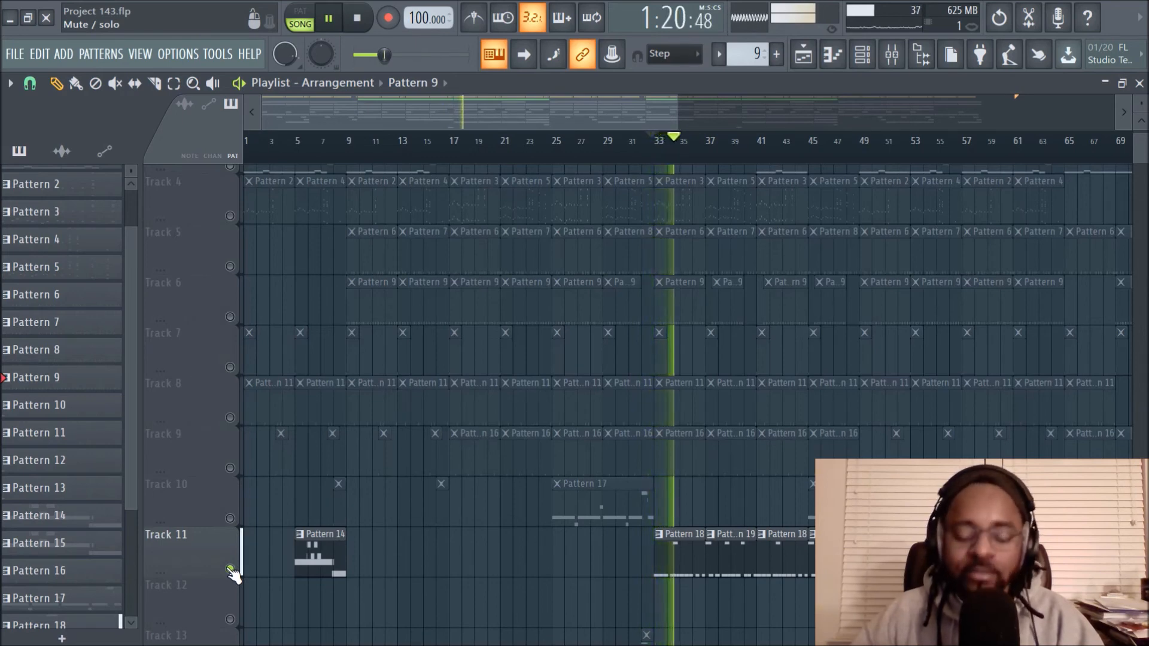
right_click(230, 569)
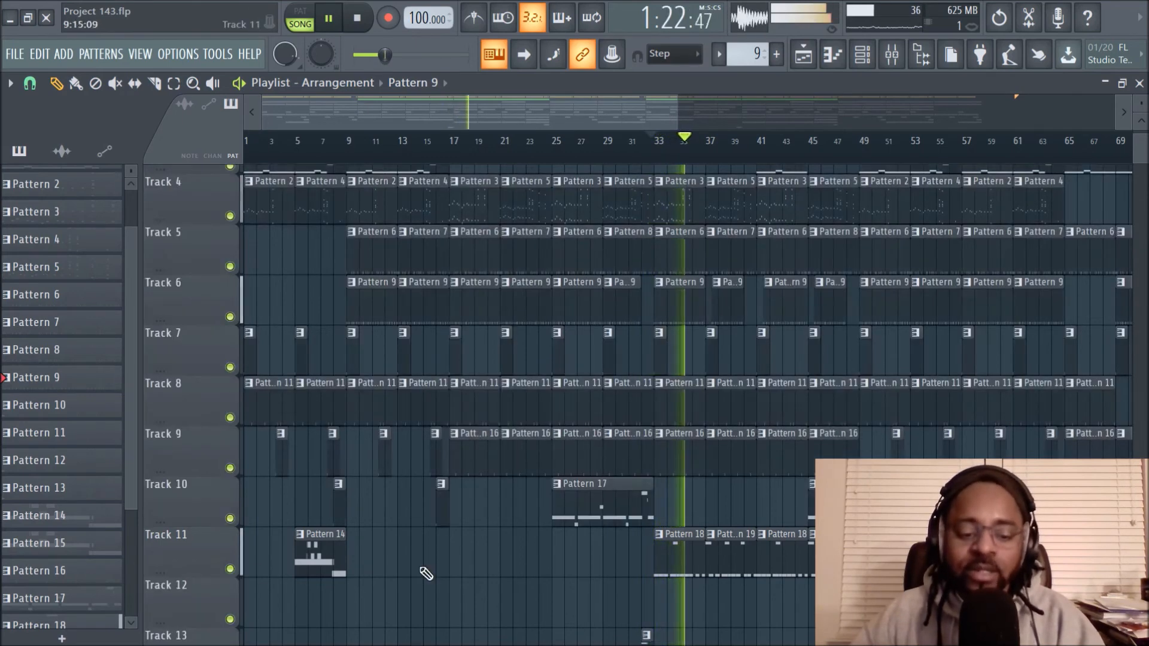
key(space)
Step: Examine how the patterns on Tracks 1 to 13 are arranged and set the playback position to bar 31
scroll(672, 526, down, 3)
scroll(682, 521, up, 5)
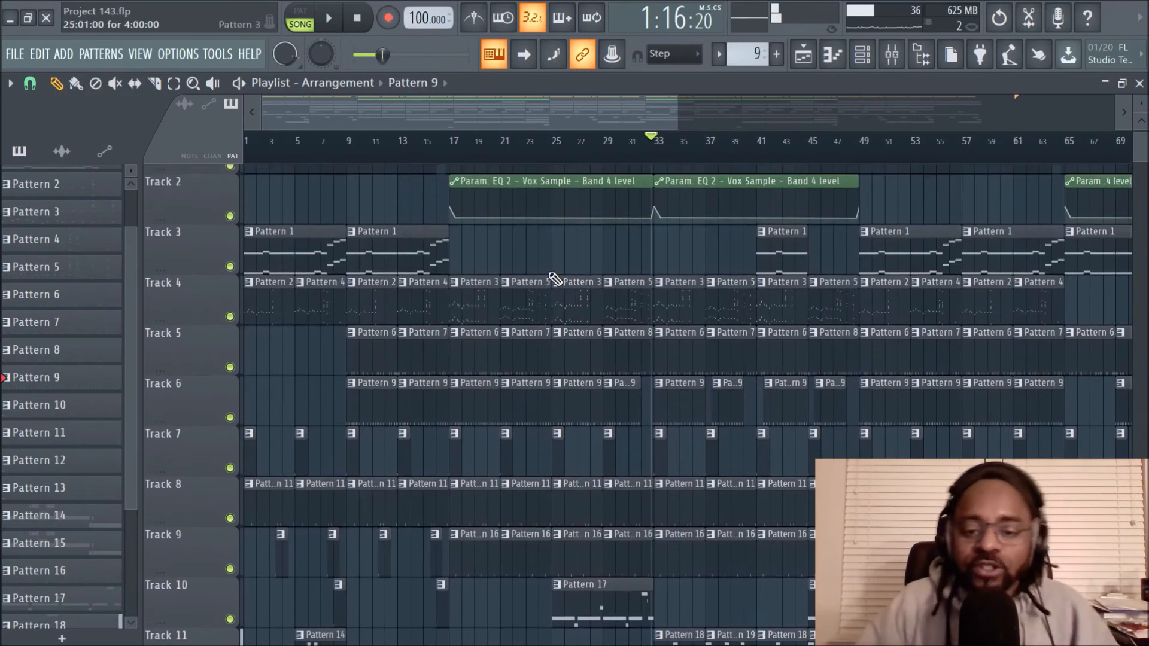
scroll(399, 273, down, 2)
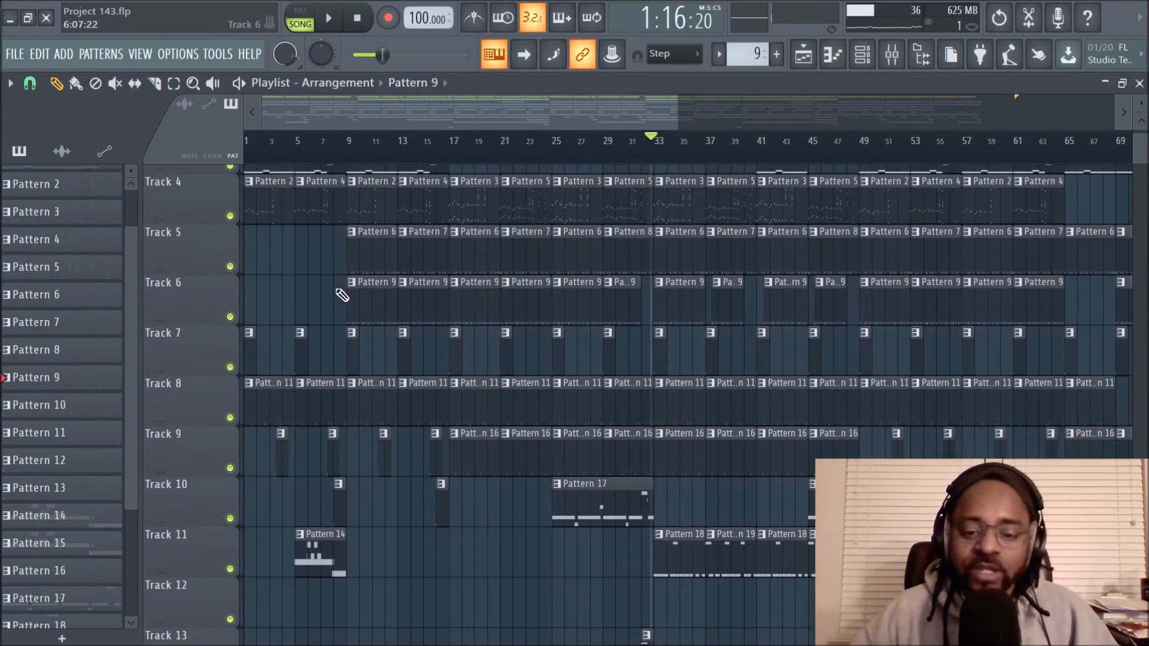
scroll(718, 512, down, 1)
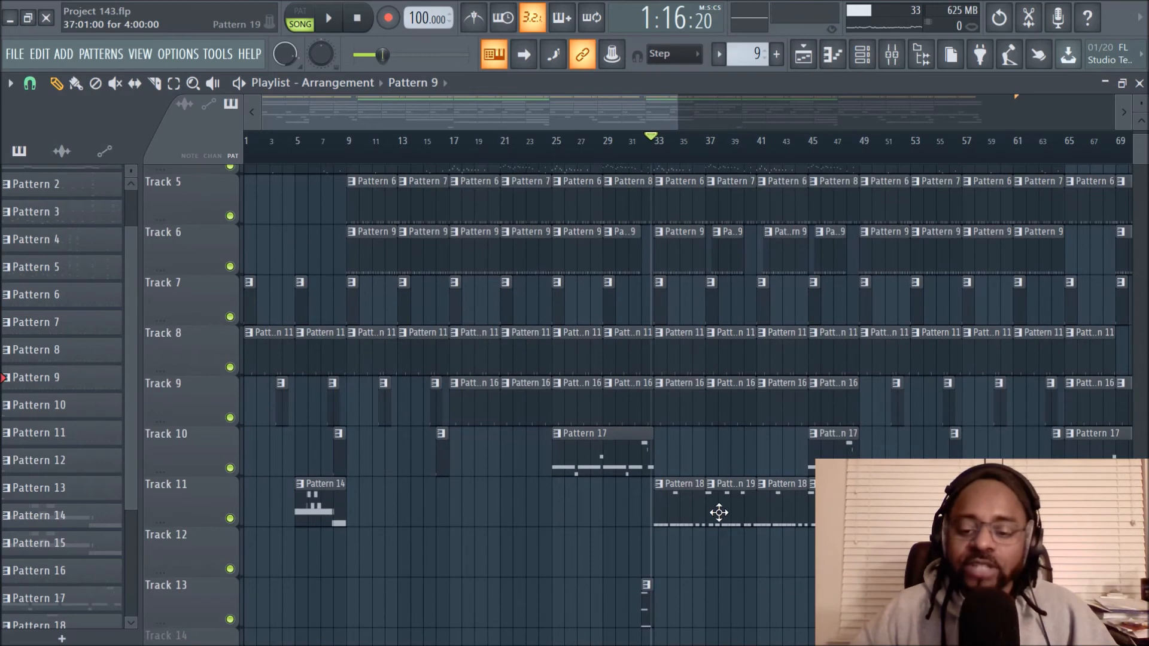
scroll(702, 524, down, 1)
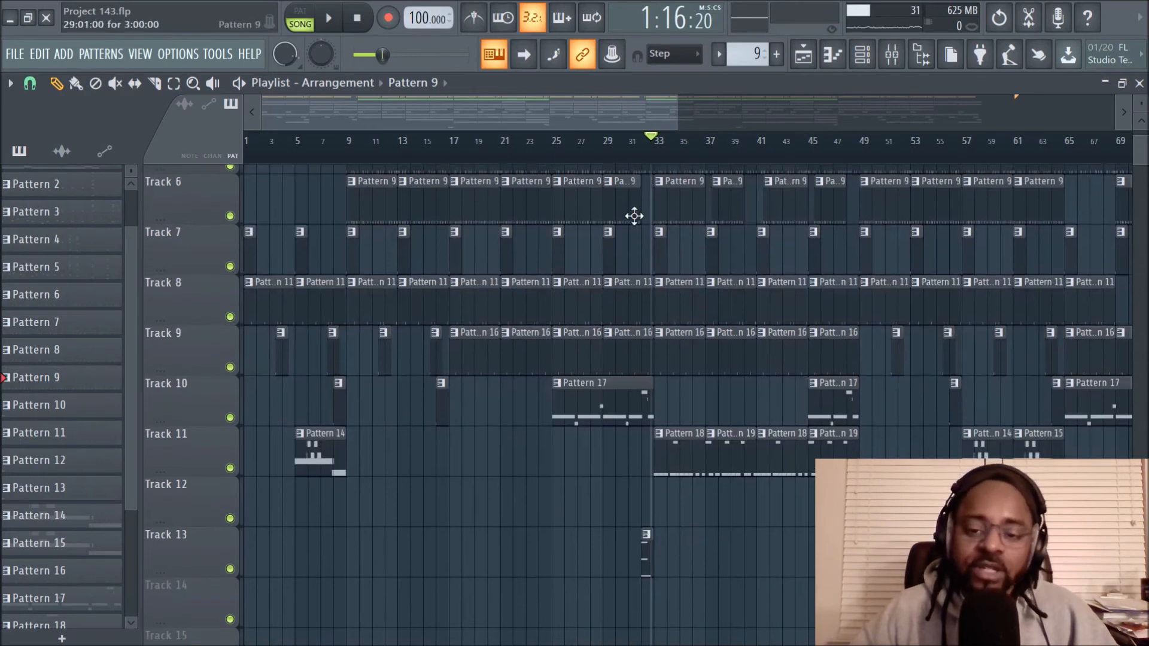
click(639, 161)
scroll(742, 541, up, 5)
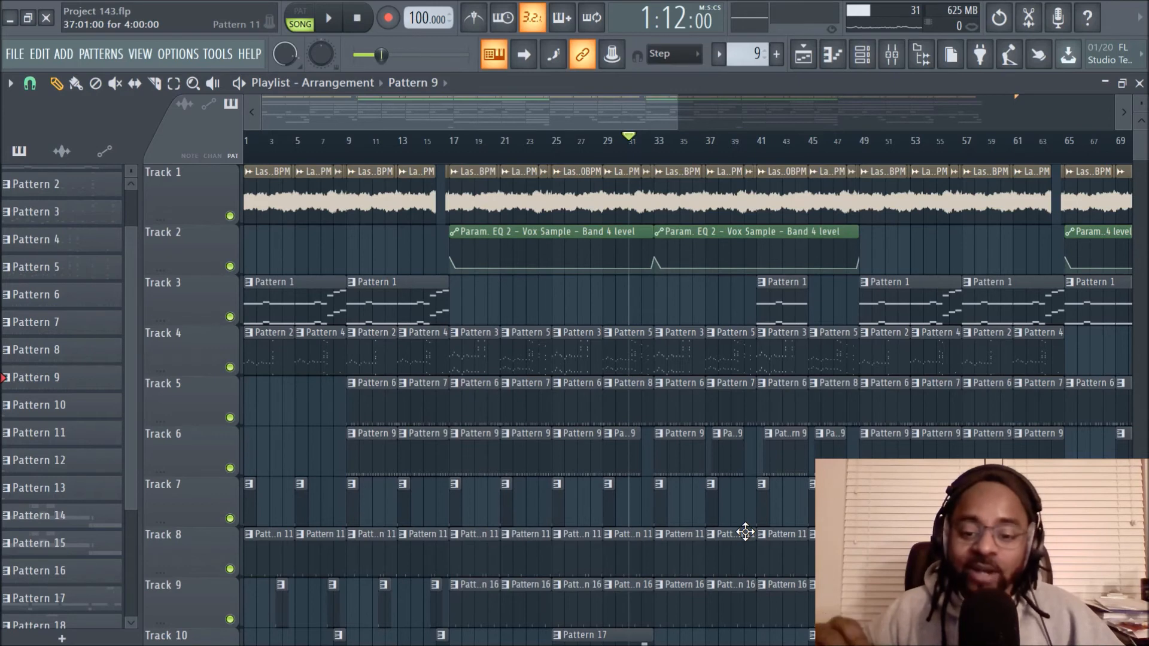
scroll(763, 524, down, 5)
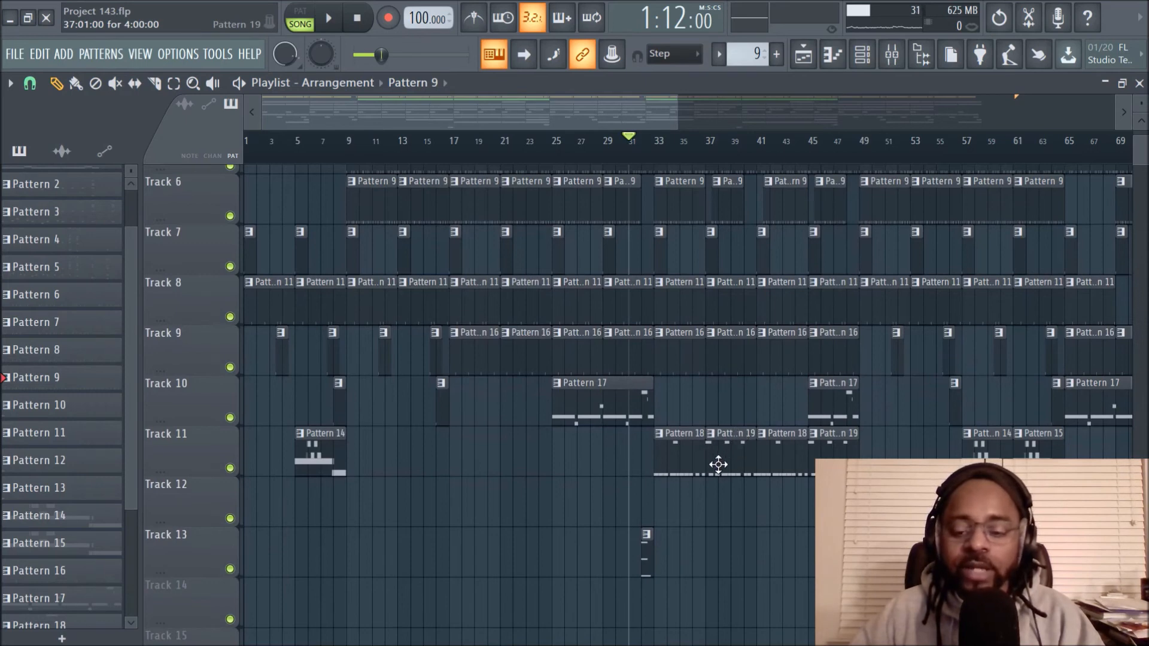
scroll(719, 464, up, 5)
scroll(716, 473, down, 3)
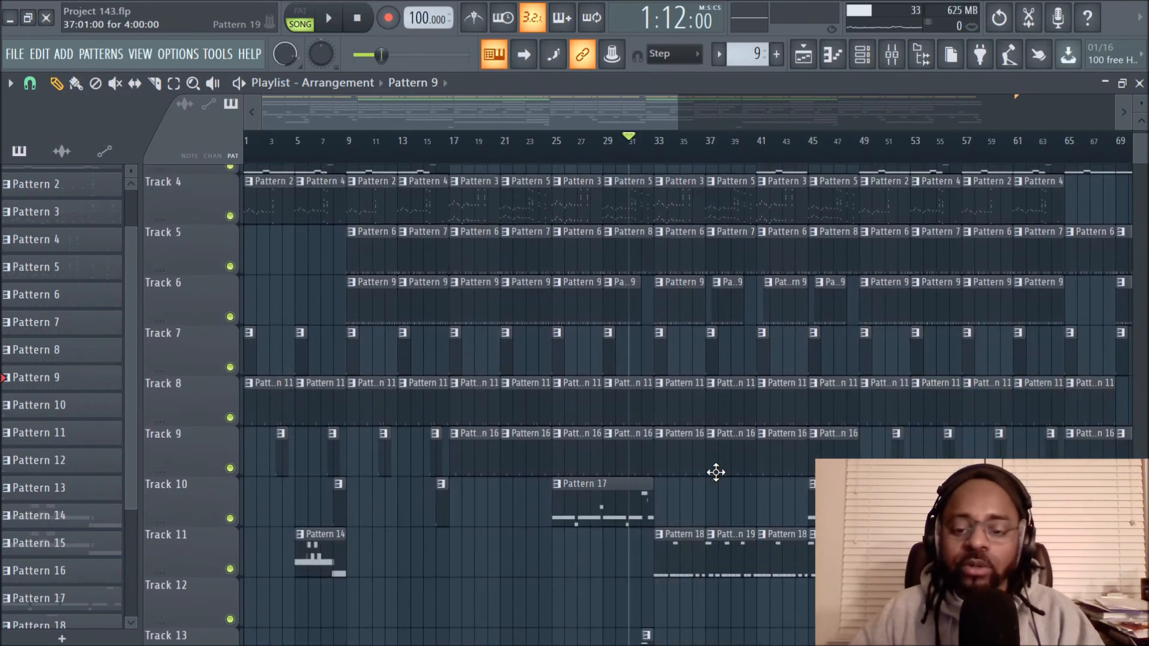
scroll(715, 473, up, 2)
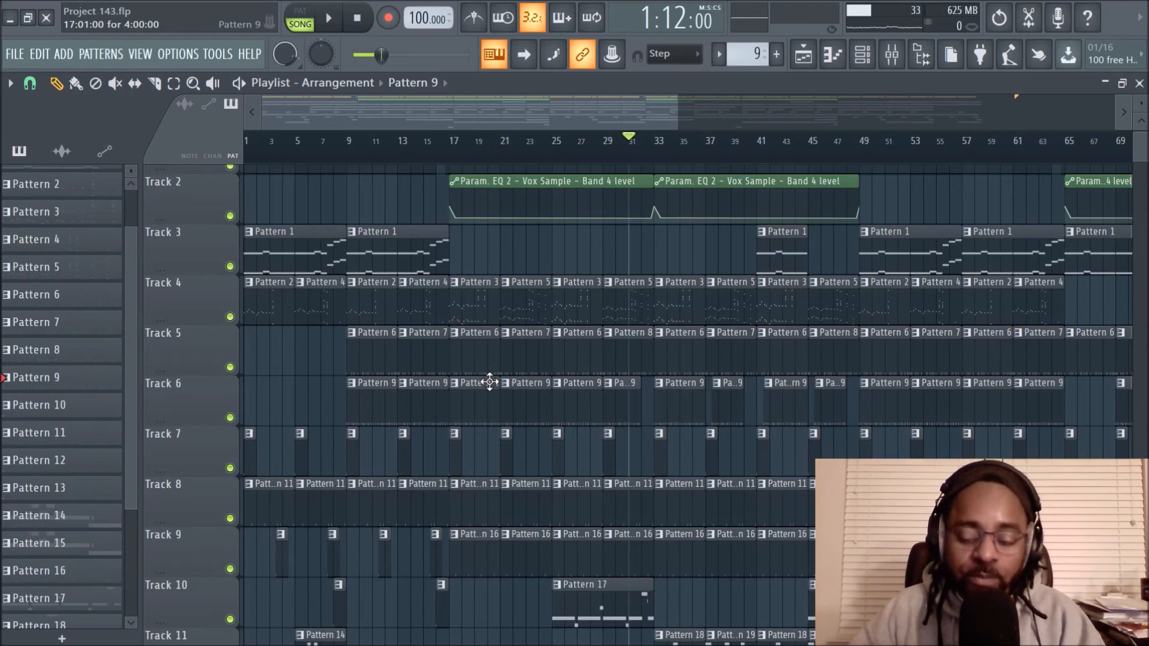
scroll(490, 382, down, 4)
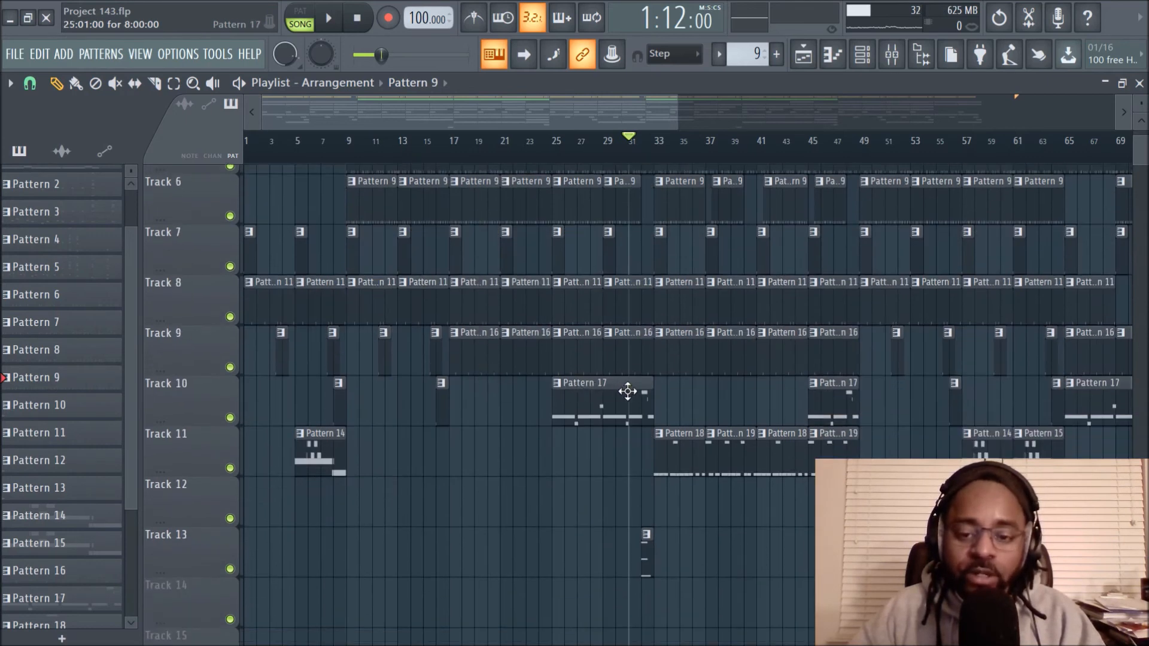
Step: Play the full mix briefly from bar 31, solo Track 13 and replay the section to hear its clip at bar 32
key(space)
key(space)
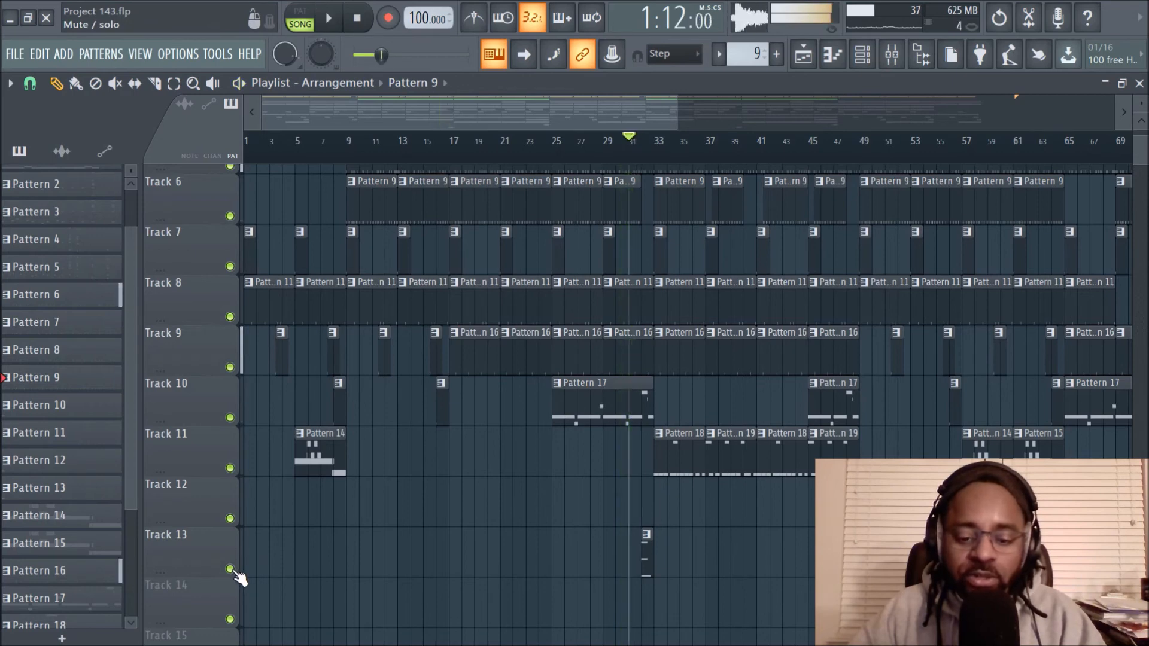
right_click(230, 569)
key(space)
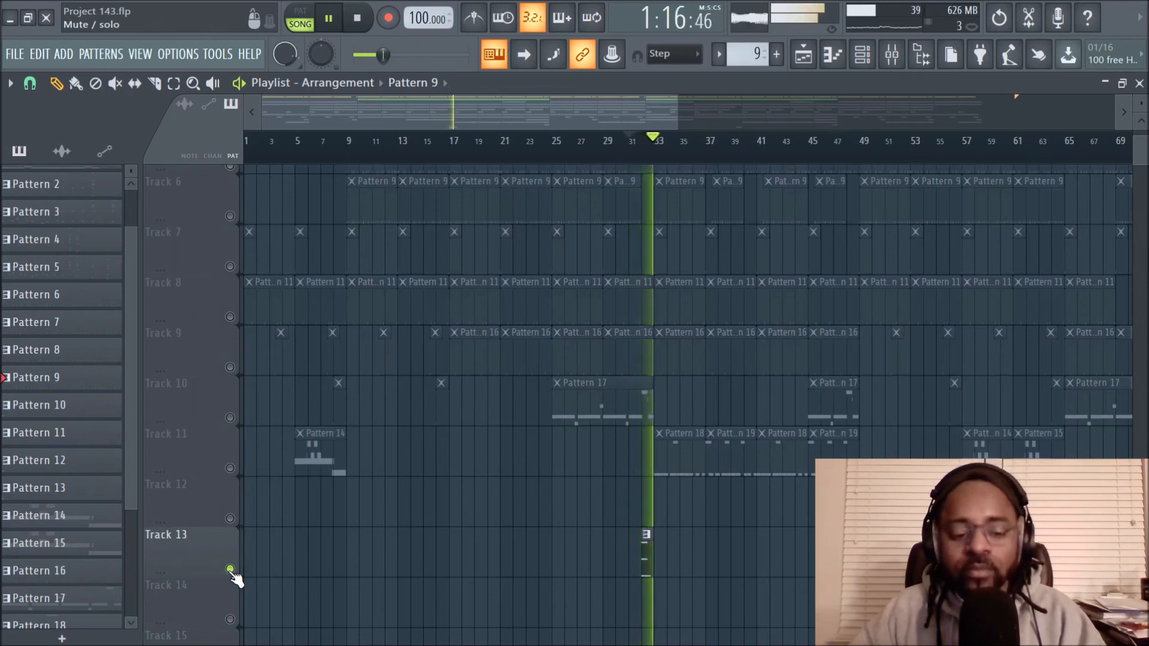
key(space)
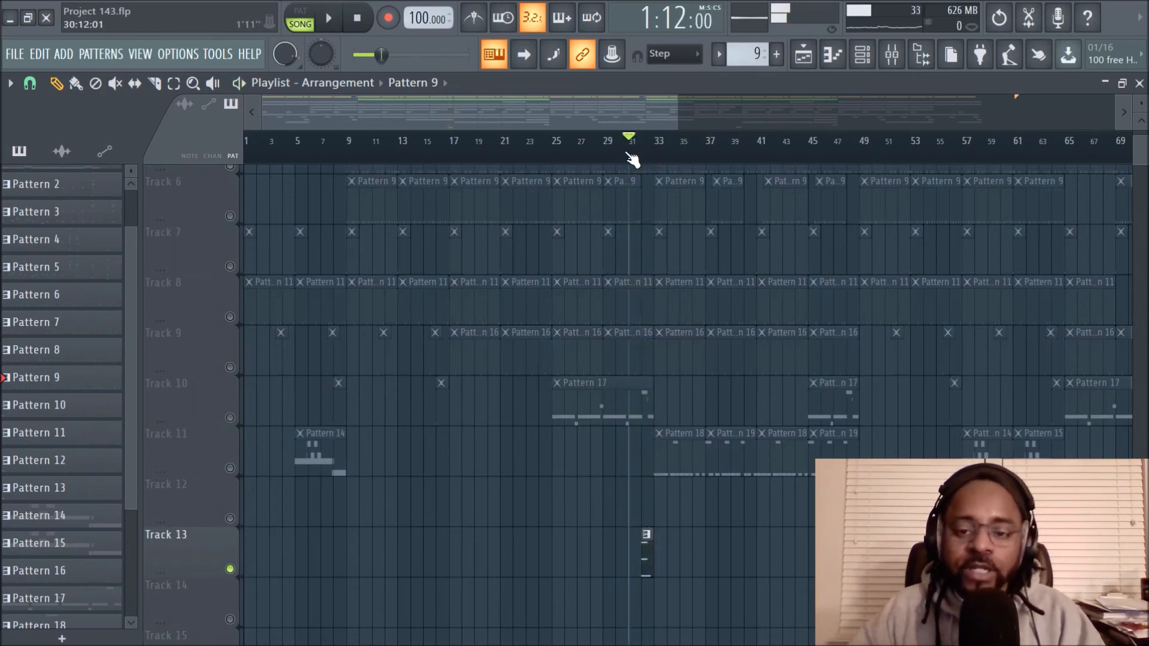
Step: Open Track 13's Pattern 20 clip at bar 32 in the piano roll, audition its keys, and return to the playlist
scroll(631, 158, up, 6)
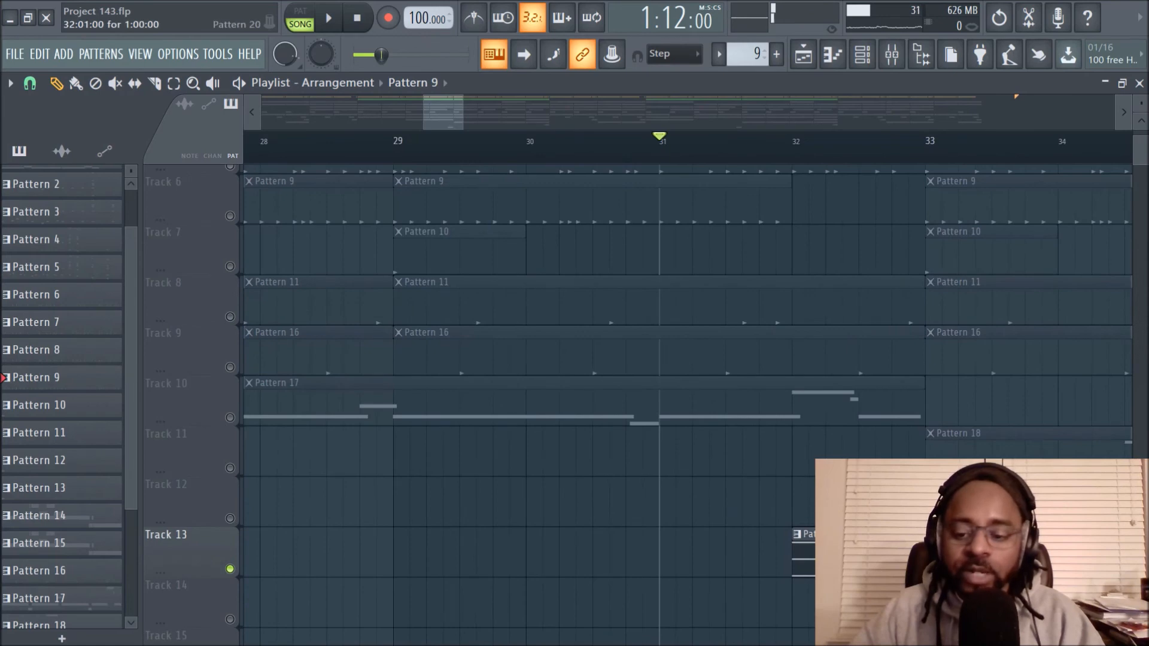
double_click(858, 558)
scroll(149, 344, down, 5)
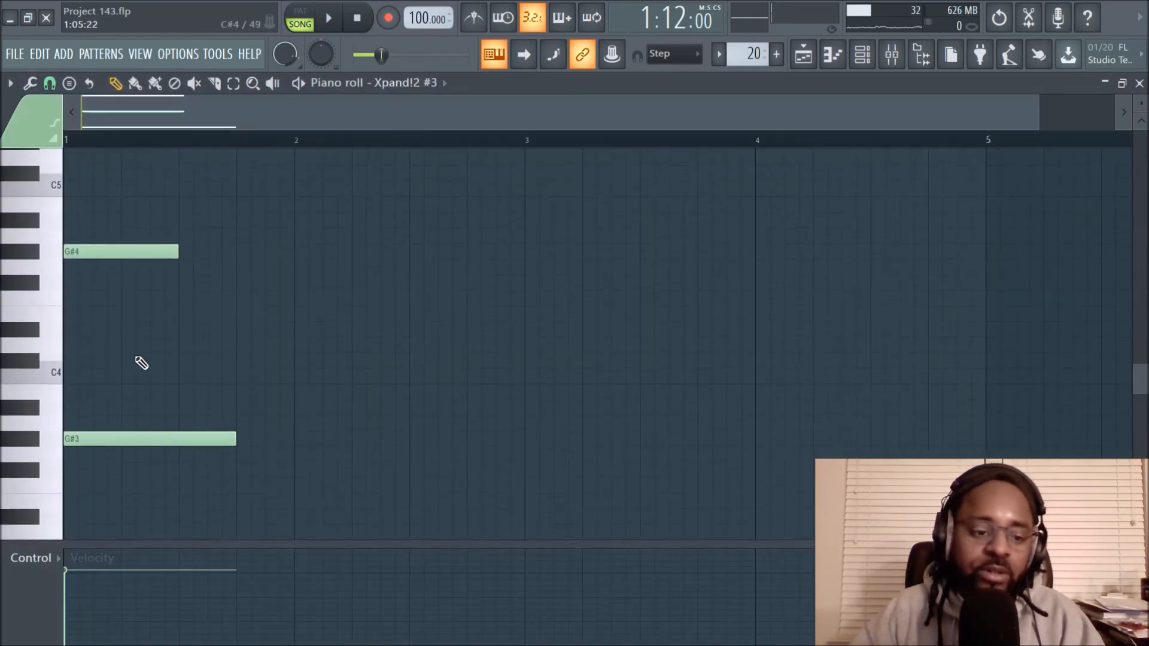
click(40, 443)
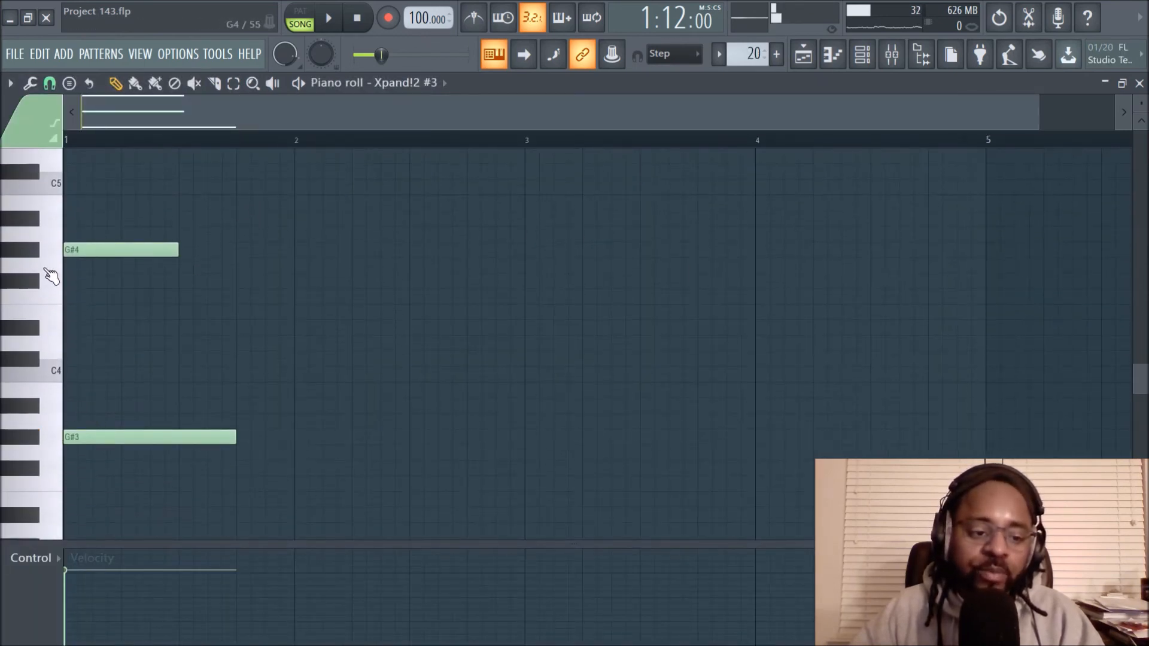
scroll(51, 275, up, 3)
click(43, 206)
click(801, 69)
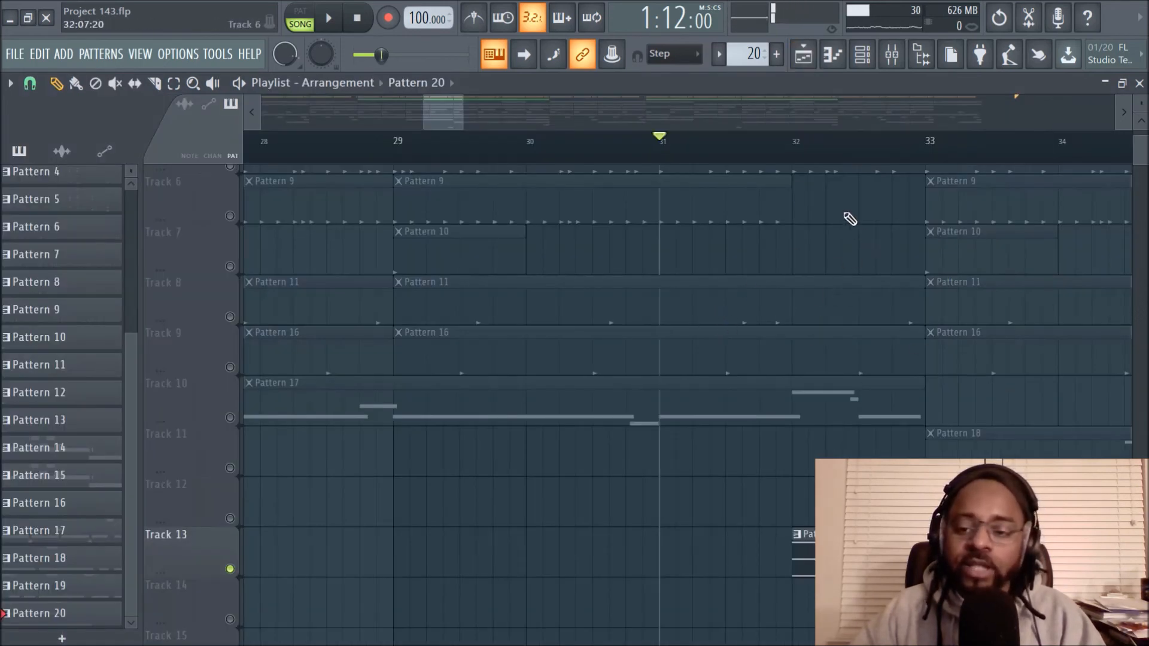
Step: Unsolo Track 13 to reactivate all tracks and examine the transition between bars 28 and 44 on Tracks 1 to 13
scroll(800, 158, down, 3)
scroll(820, 305, up, 3)
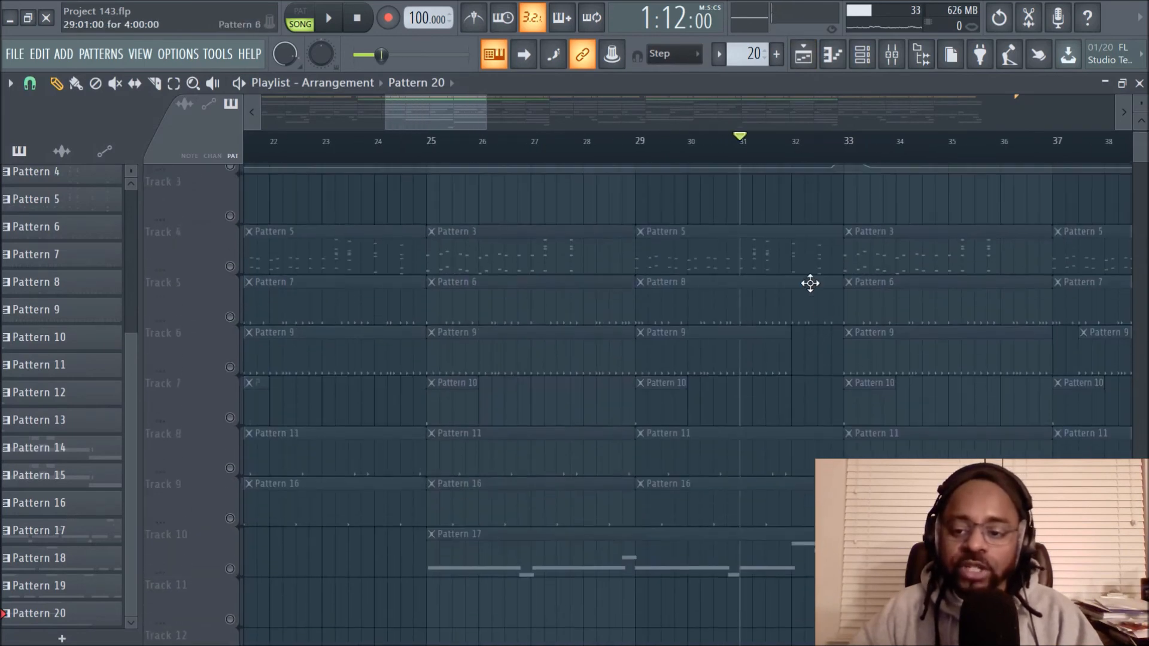
scroll(790, 155, down, 2)
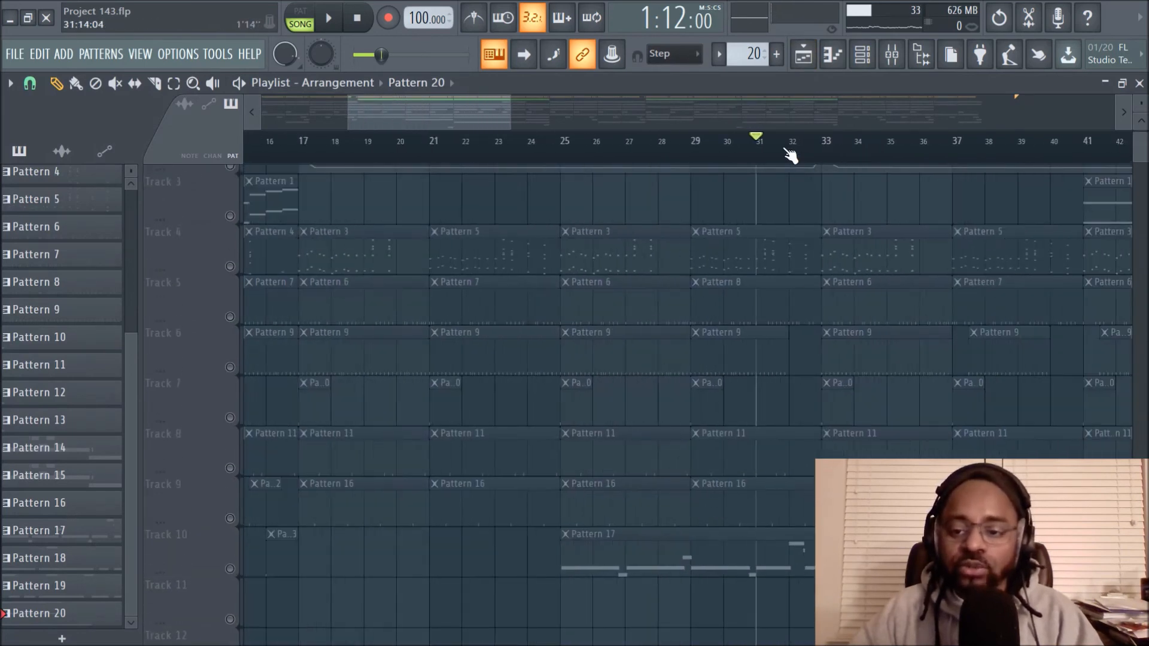
right_click(229, 418)
scroll(892, 426, up, 2)
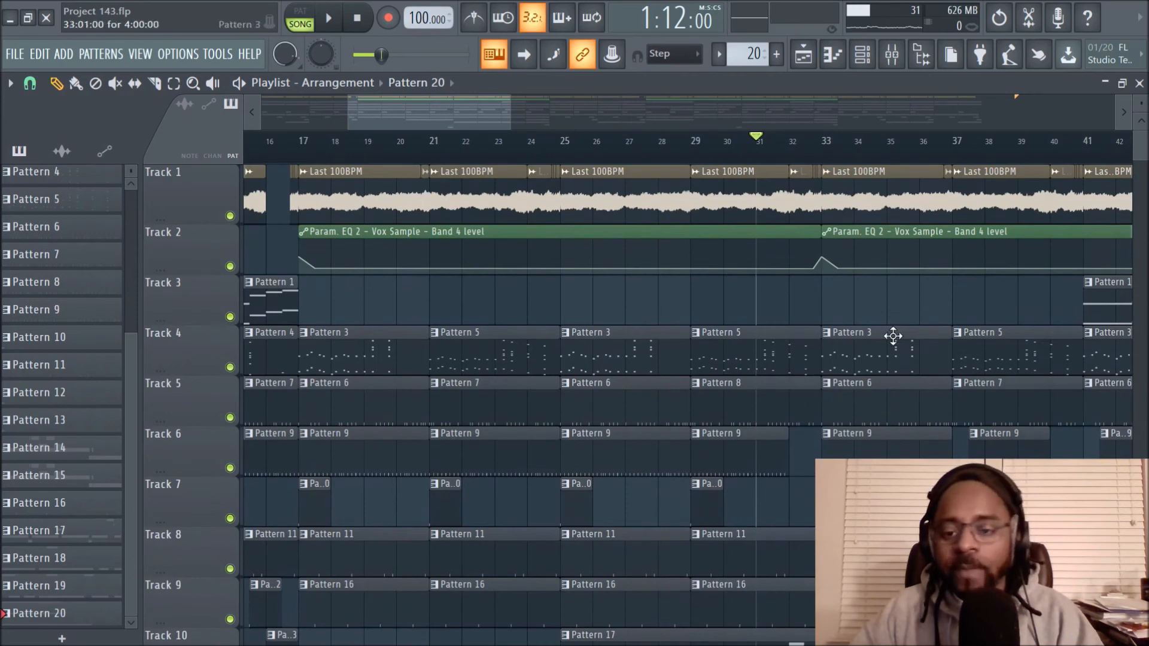
scroll(766, 145, up, 2)
drag(454, 101, 494, 113)
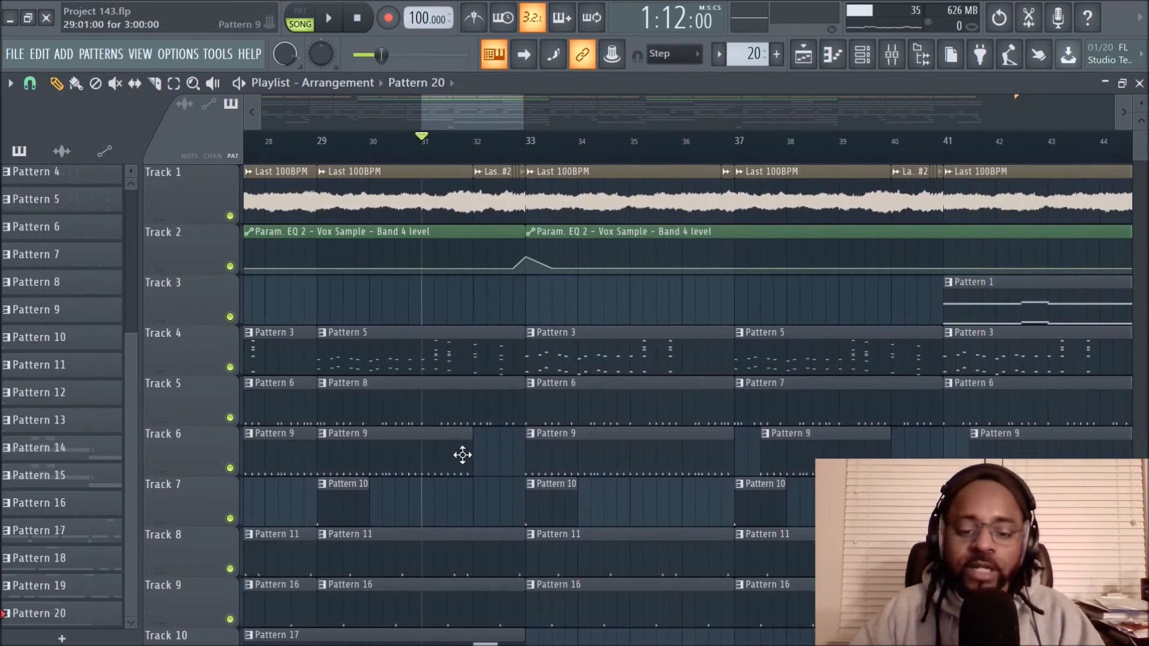
scroll(463, 455, down, 4)
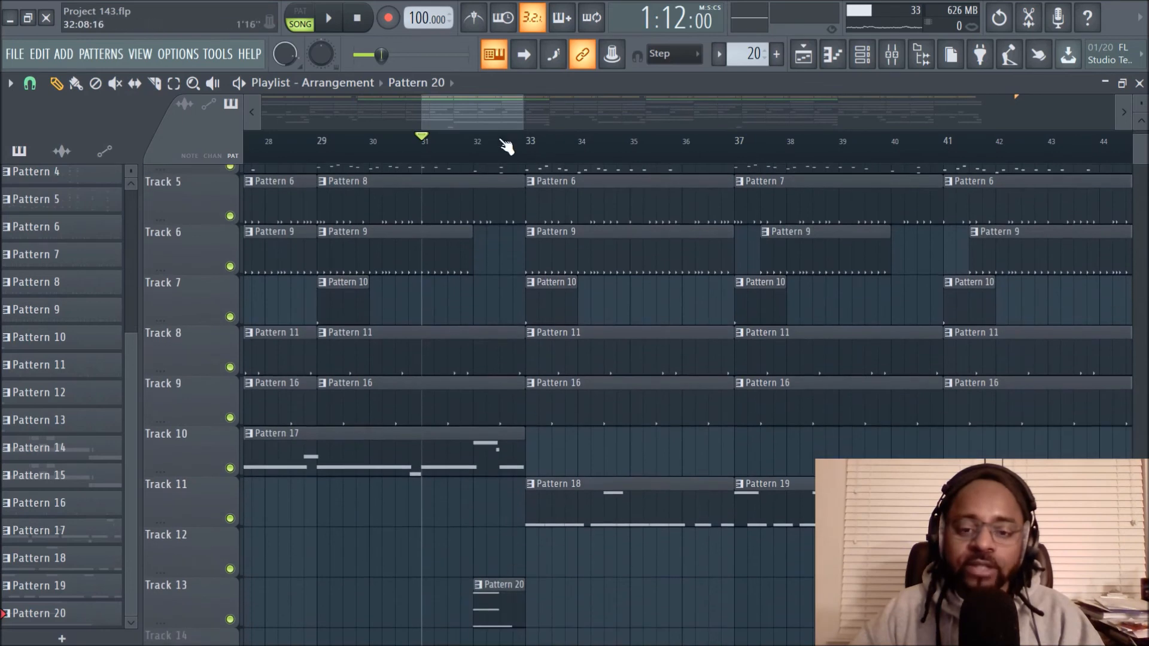
Step: Play the full mix from bar 31 to hear the transition into bar 33, and stop playback
scroll(506, 146, down, 5)
scroll(530, 302, up, 2)
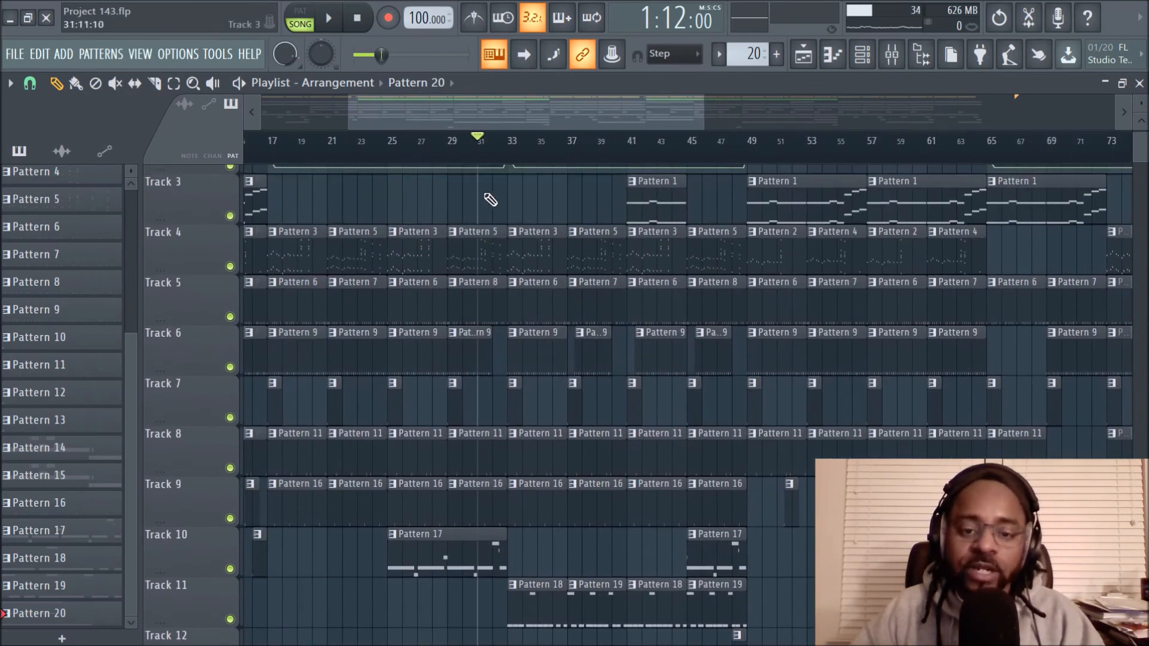
scroll(488, 197, up, 2)
key(space)
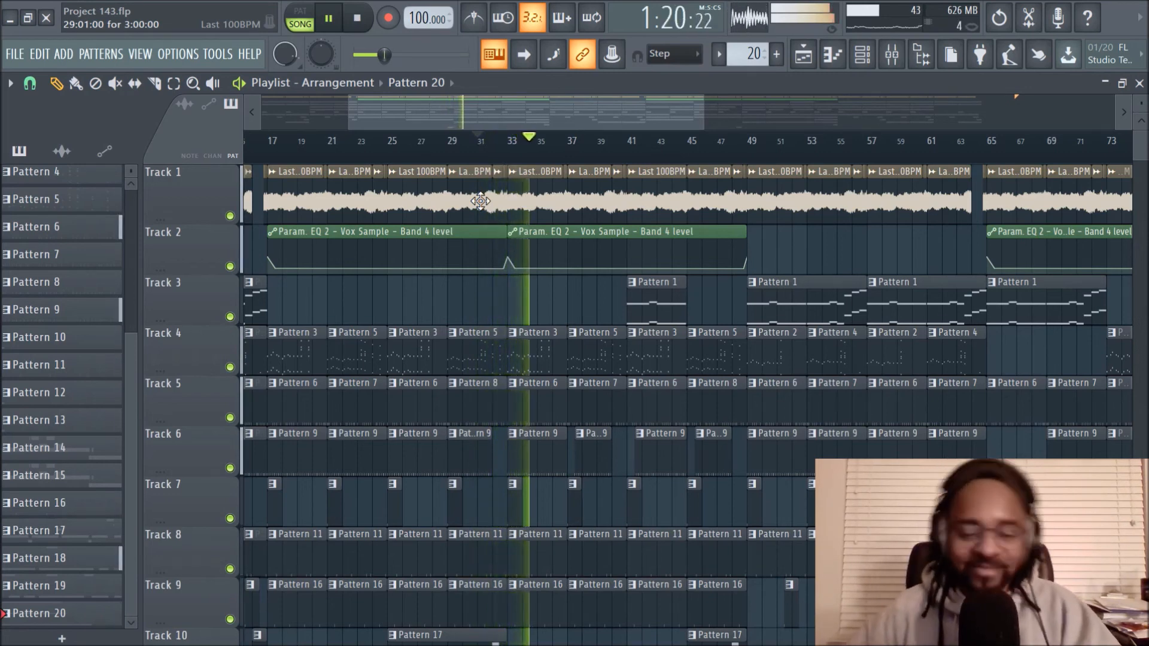
key(space)
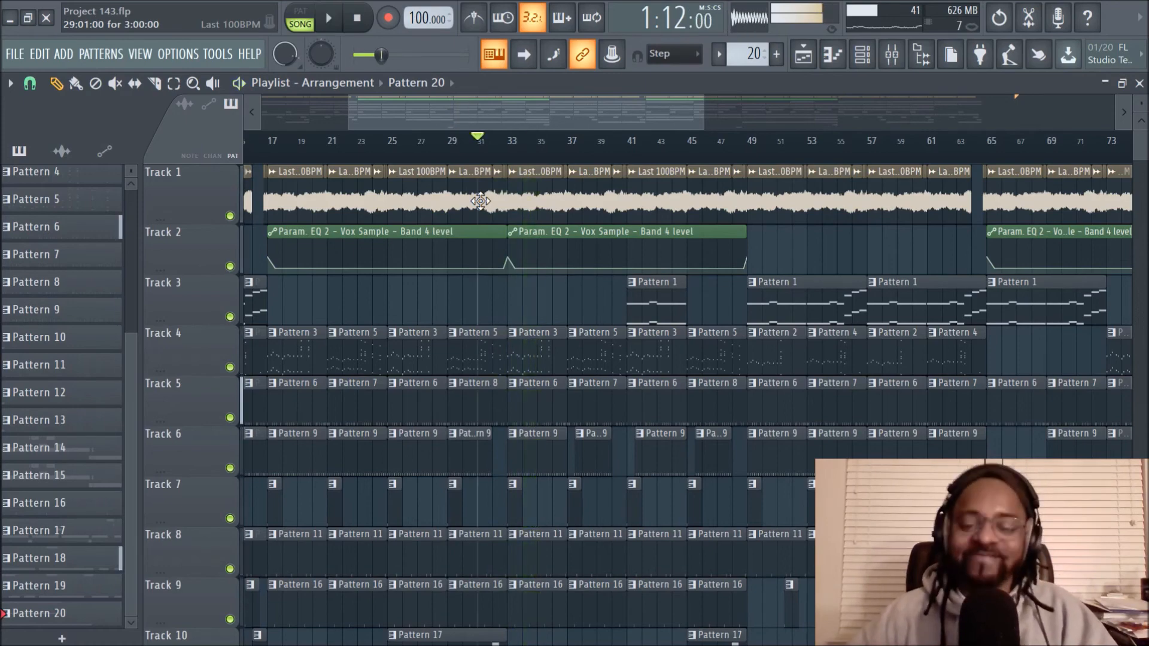
Step: Examine how the clips on Tracks 1 to 12 are arranged between bars 9 and 69
scroll(684, 239, down, 6)
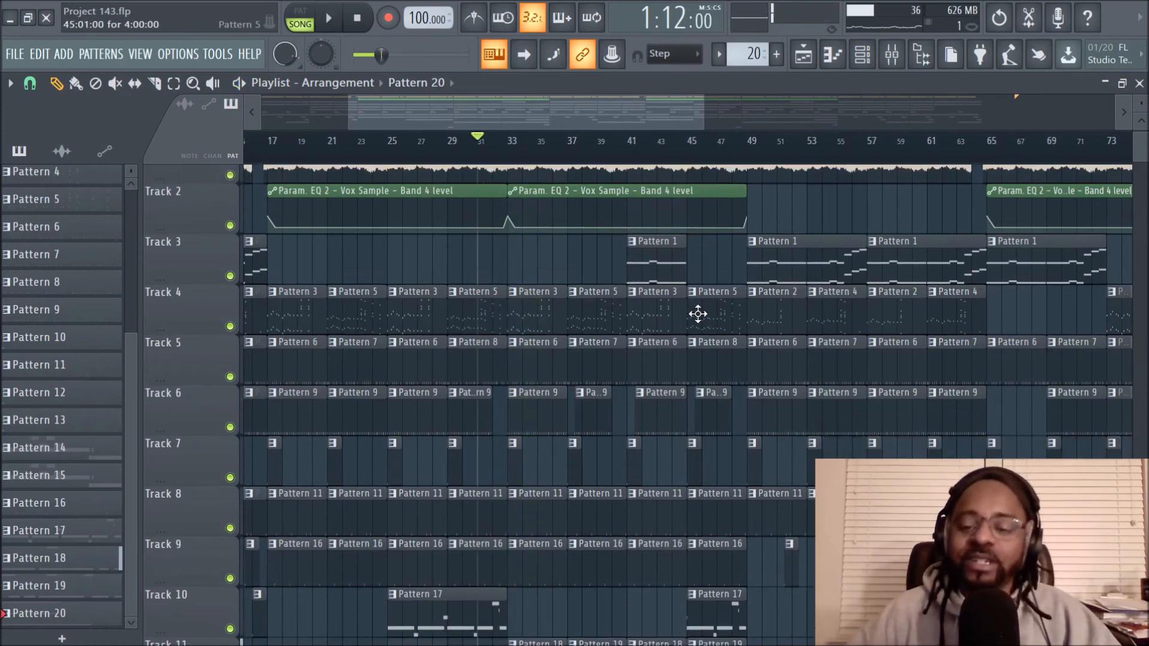
scroll(487, 423, up, 2)
scroll(488, 423, up, 4)
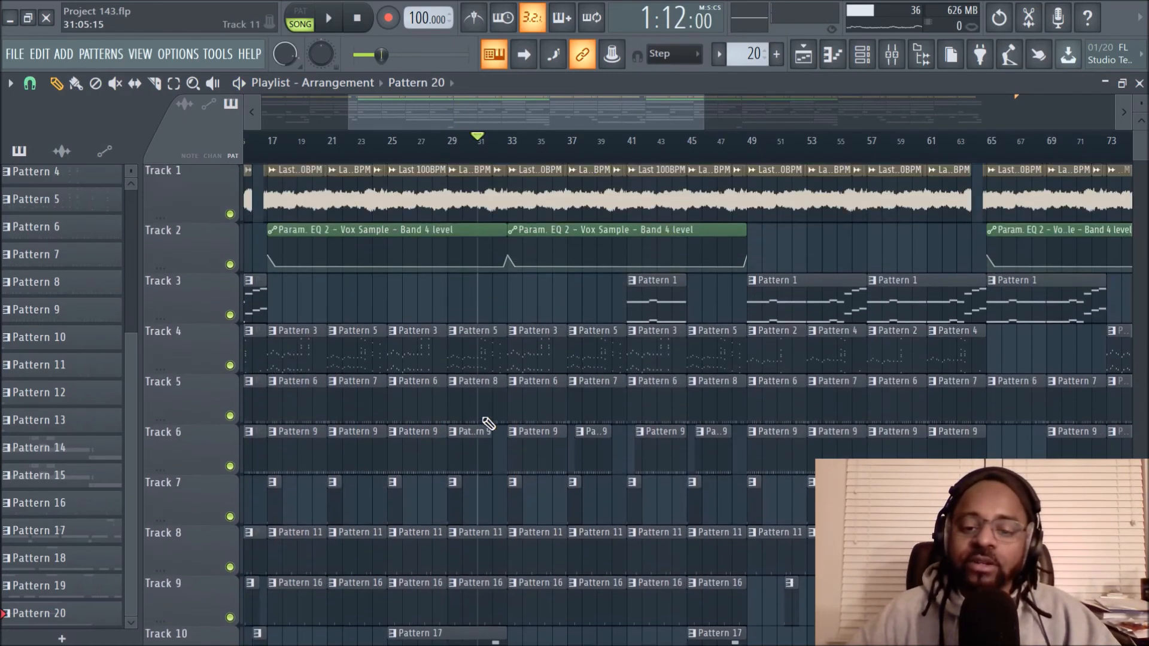
drag(493, 103, 455, 114)
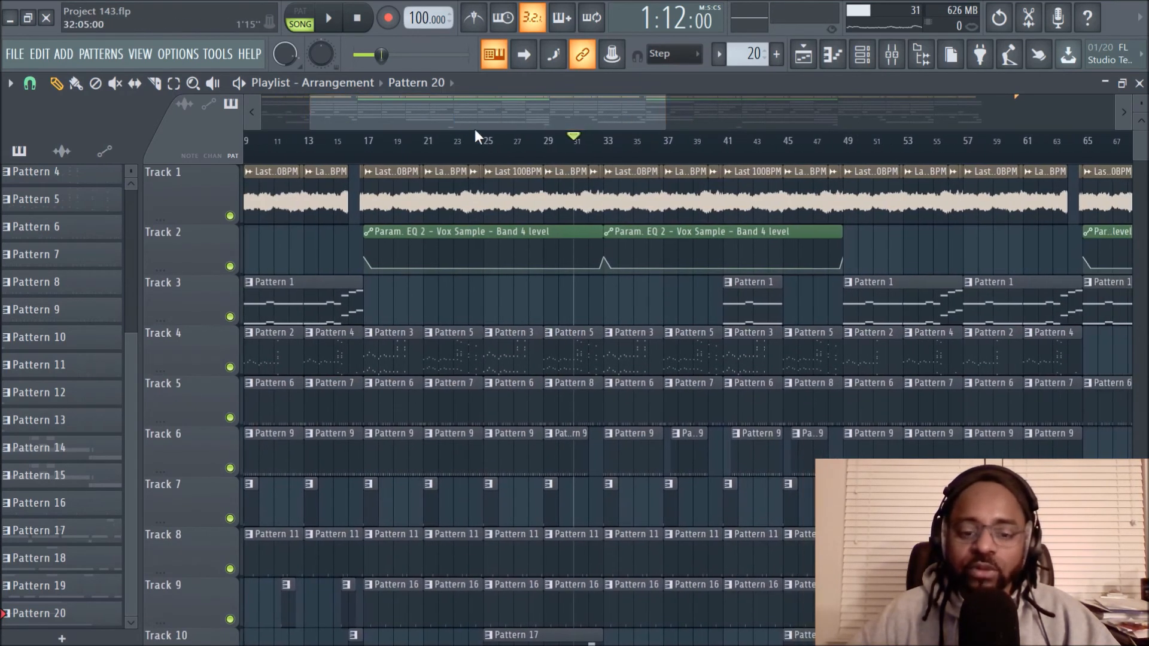
scroll(671, 358, down, 4)
scroll(671, 357, up, 3)
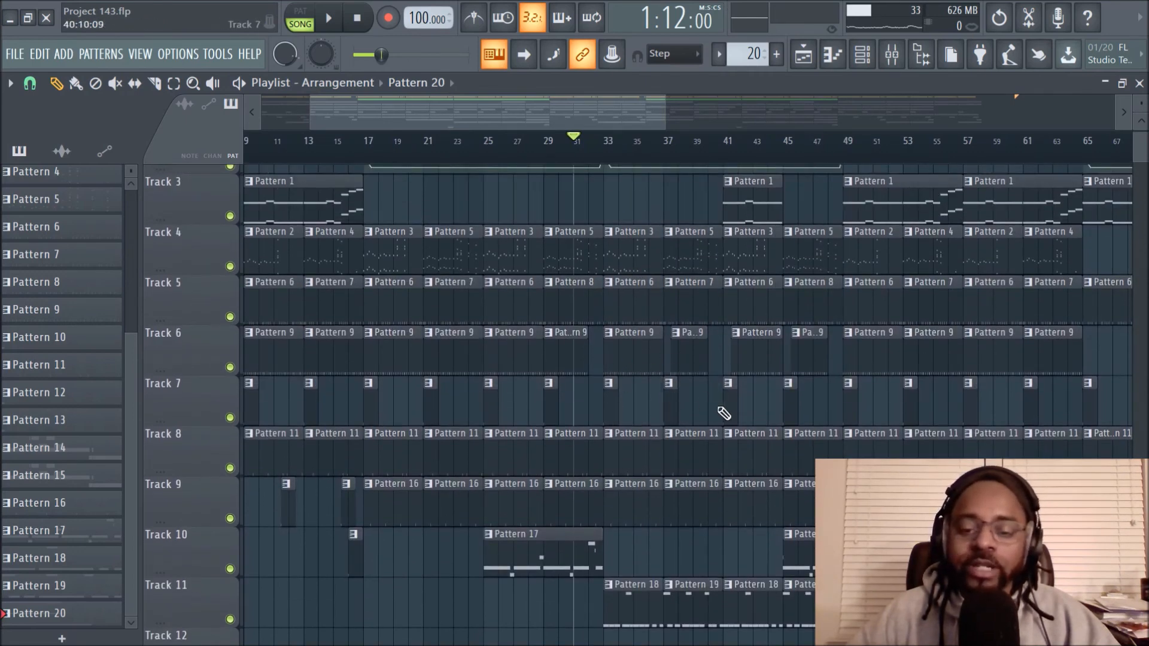
scroll(724, 413, up, 2)
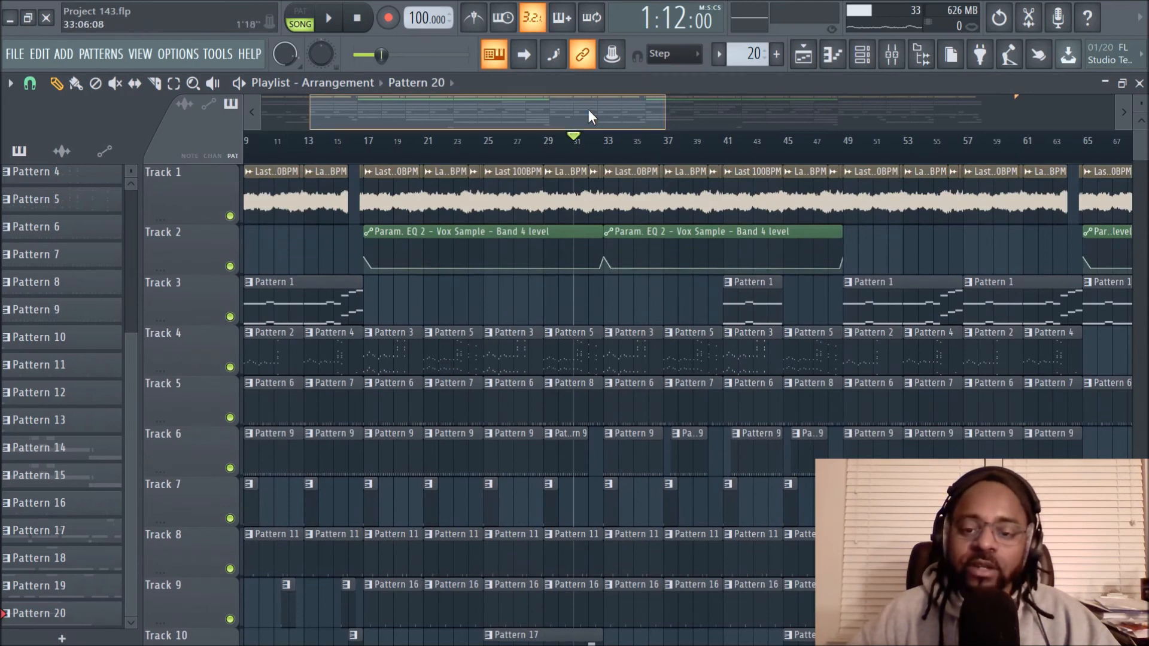
drag(588, 109, 605, 112)
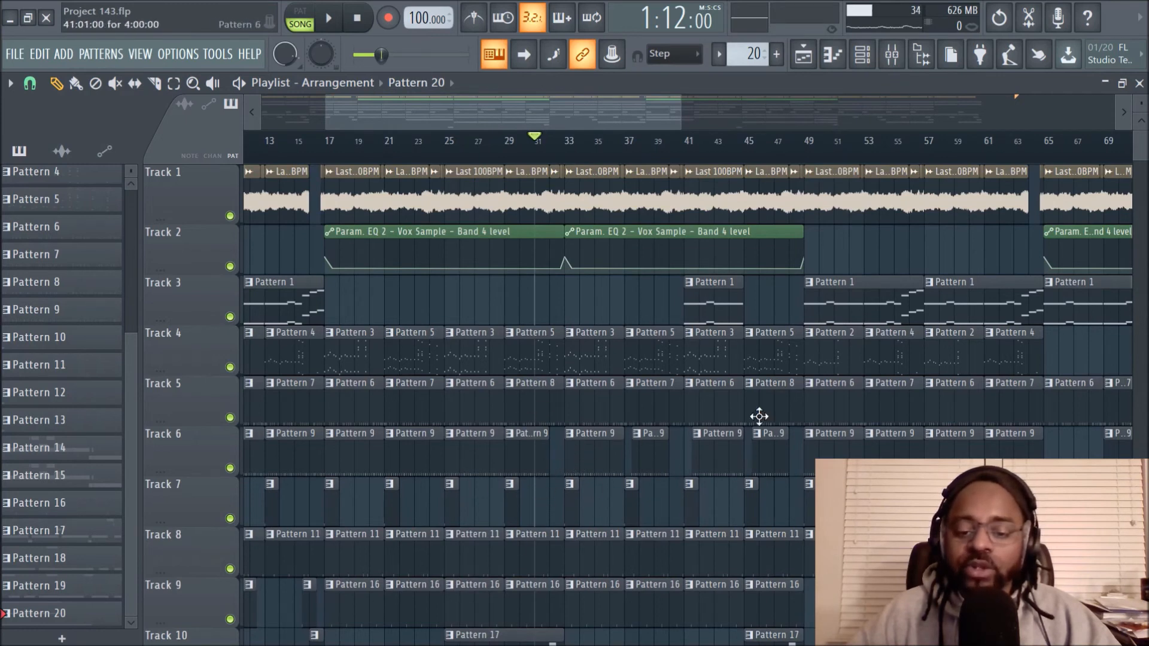
scroll(699, 504, down, 3)
scroll(699, 504, up, 3)
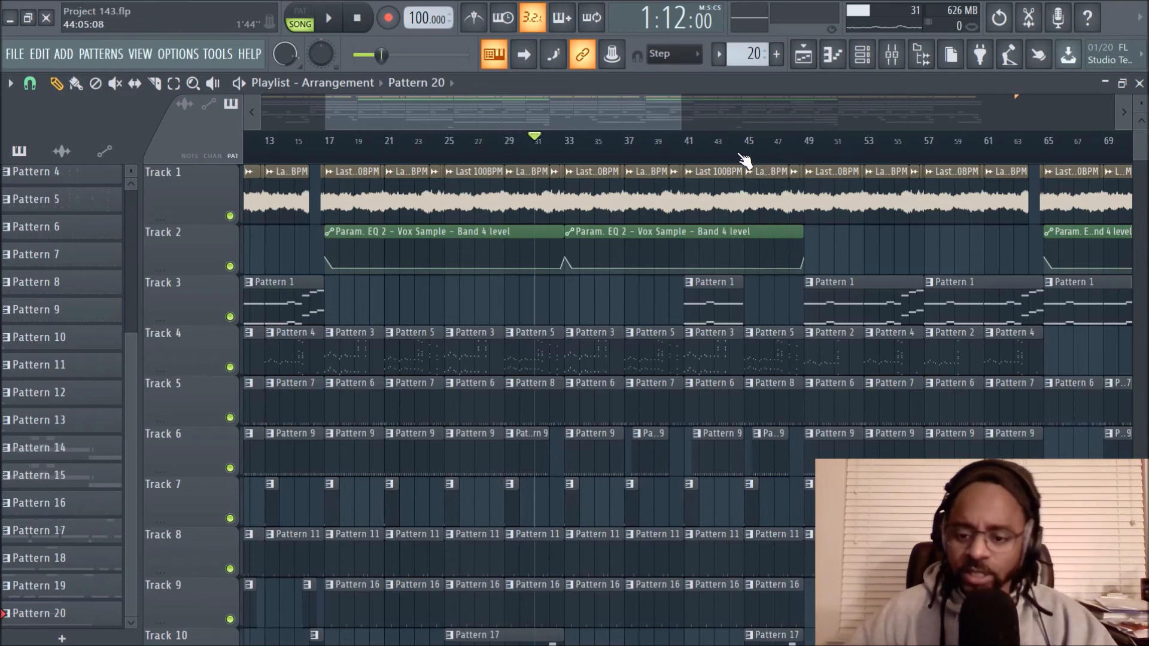
Step: Play the full mix from just after bar 45 while following the clips on Tracks 1 to 13, and stop playback
scroll(804, 465, down, 5)
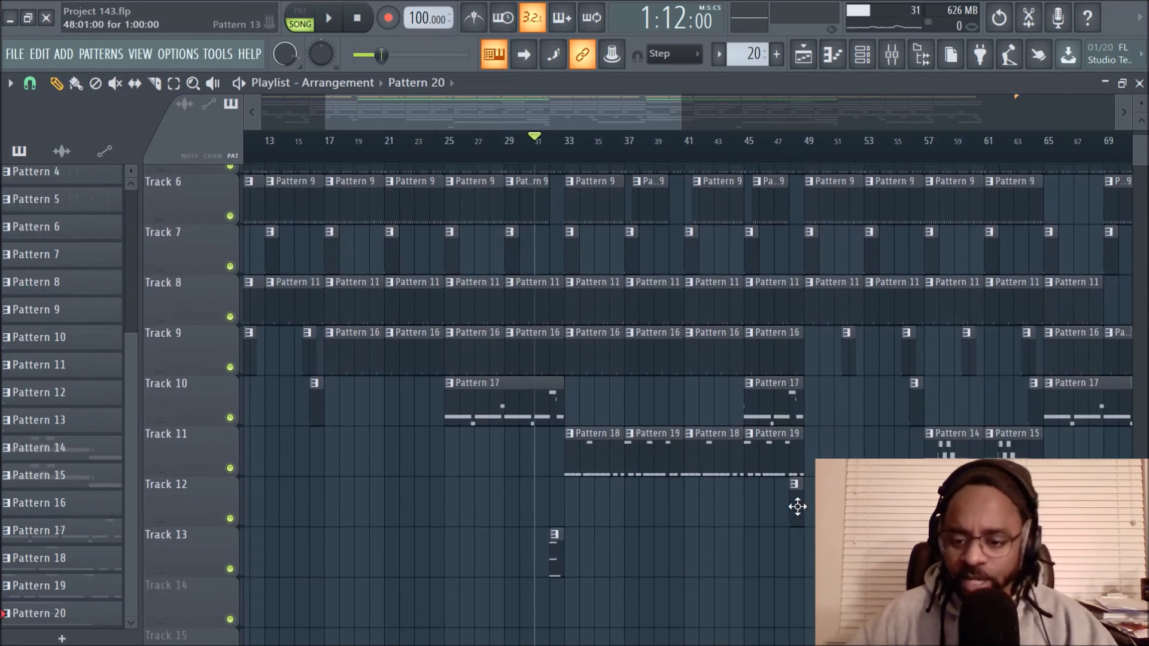
click(756, 163)
key(space)
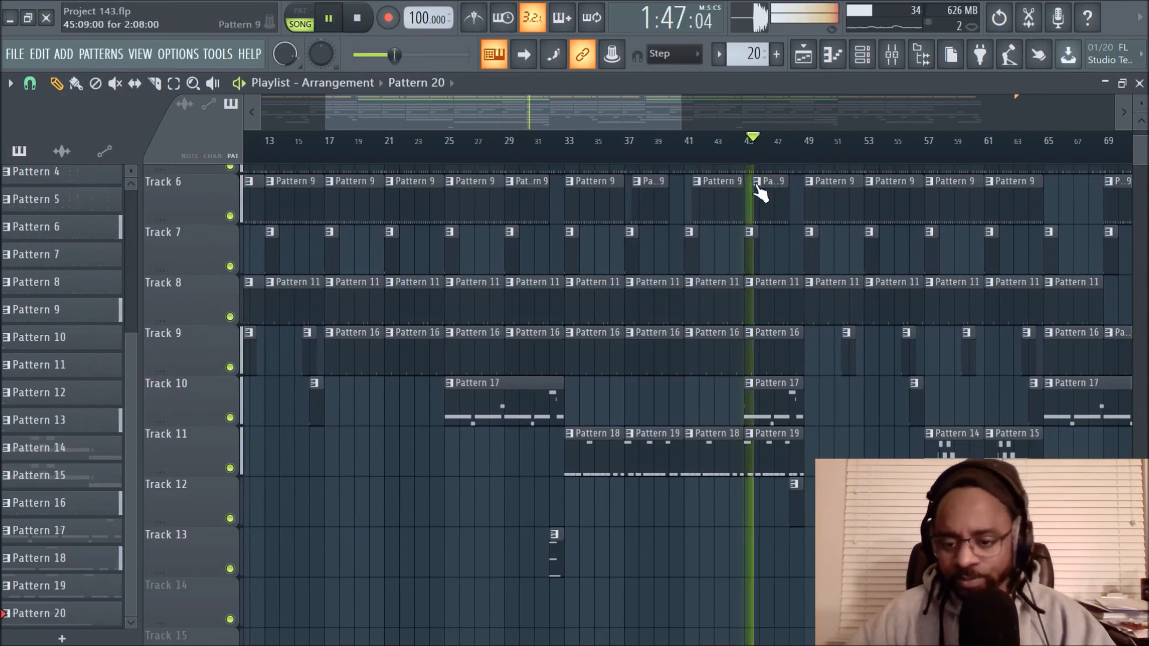
scroll(841, 398, up, 5)
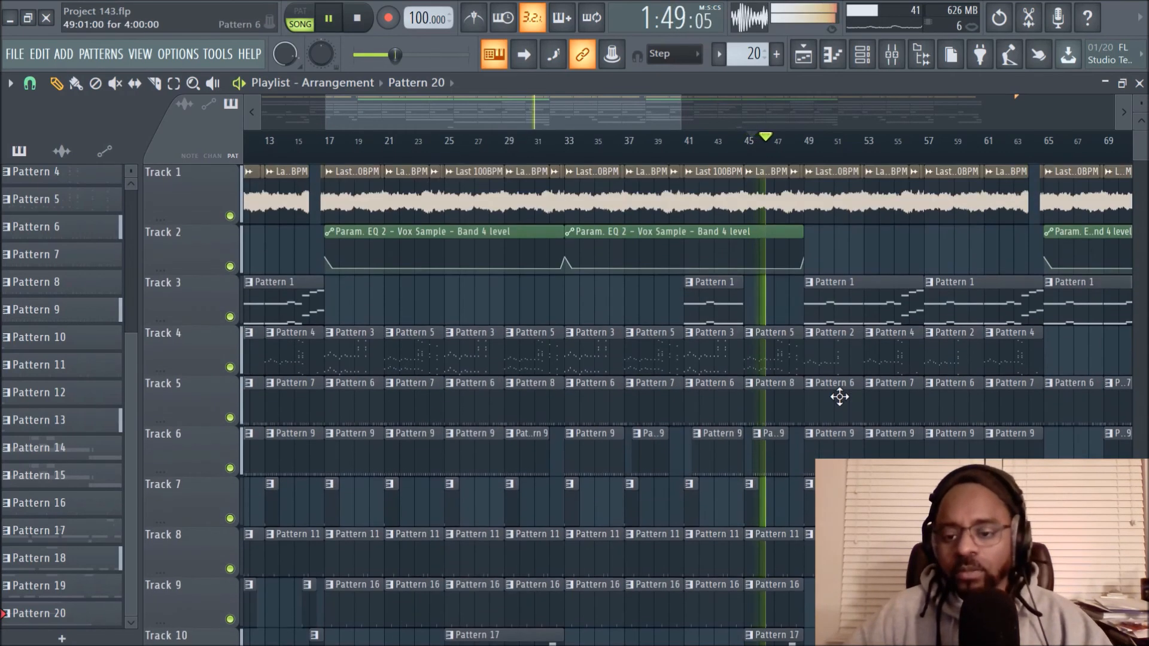
scroll(771, 150, up, 1)
scroll(836, 264, down, 4)
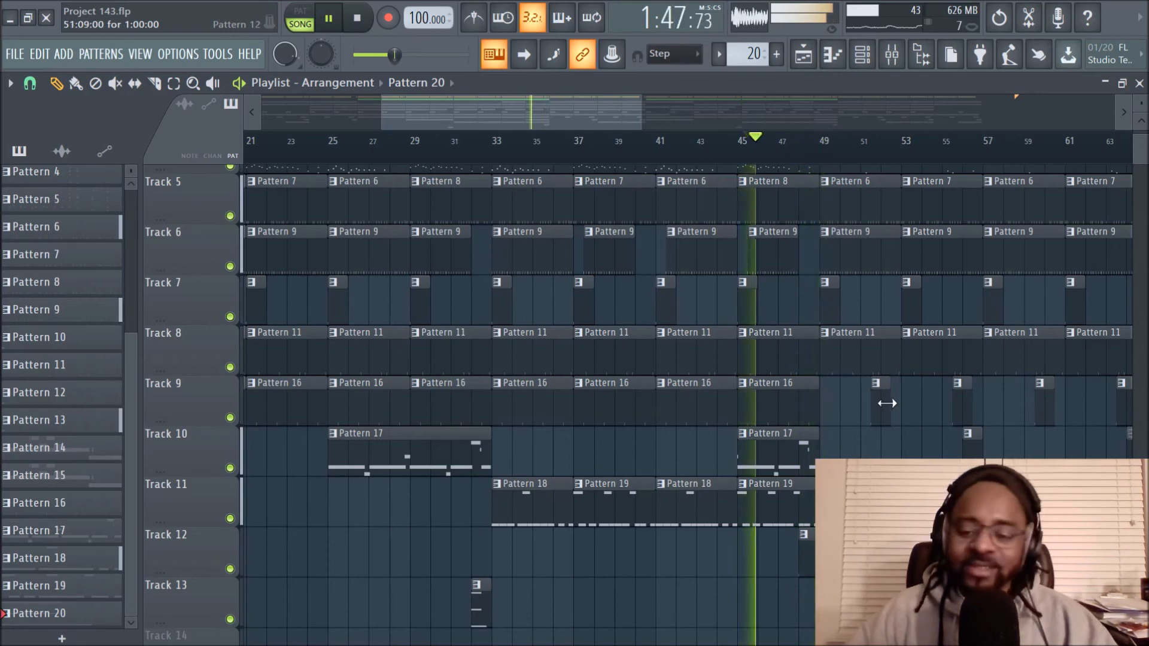
key(space)
Step: Solo Track 4, select its Pattern 5 clip at bar 45 and play the section from just before that bar up to bar 48
scroll(863, 448, up, 4)
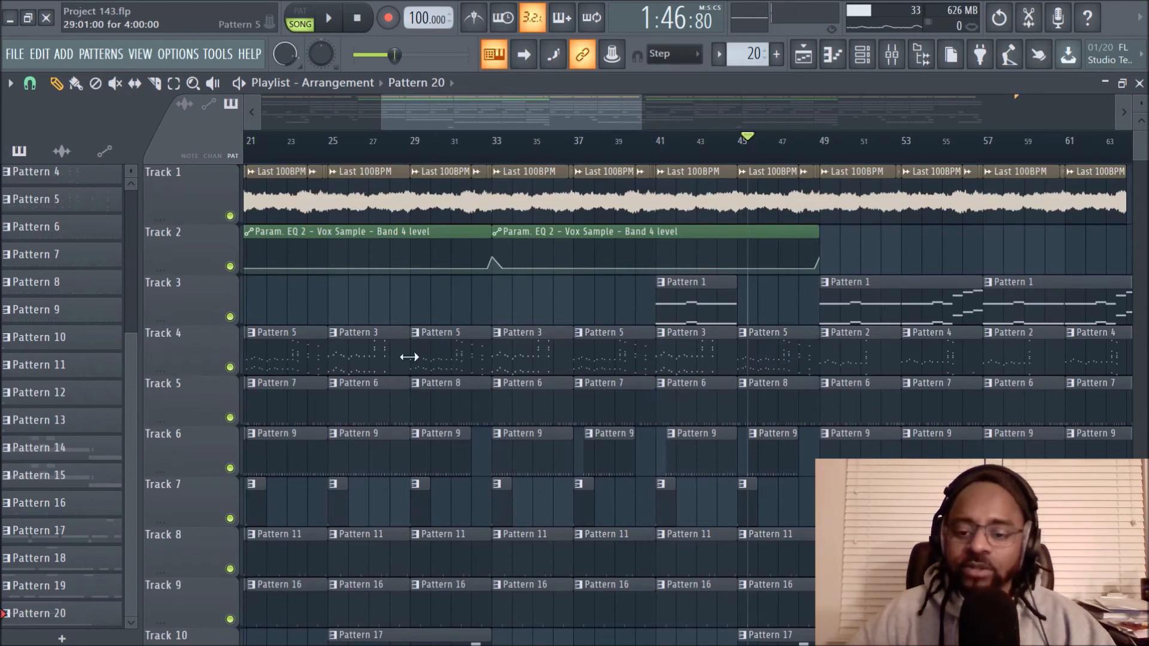
ctrl+click(230, 367)
click(776, 356)
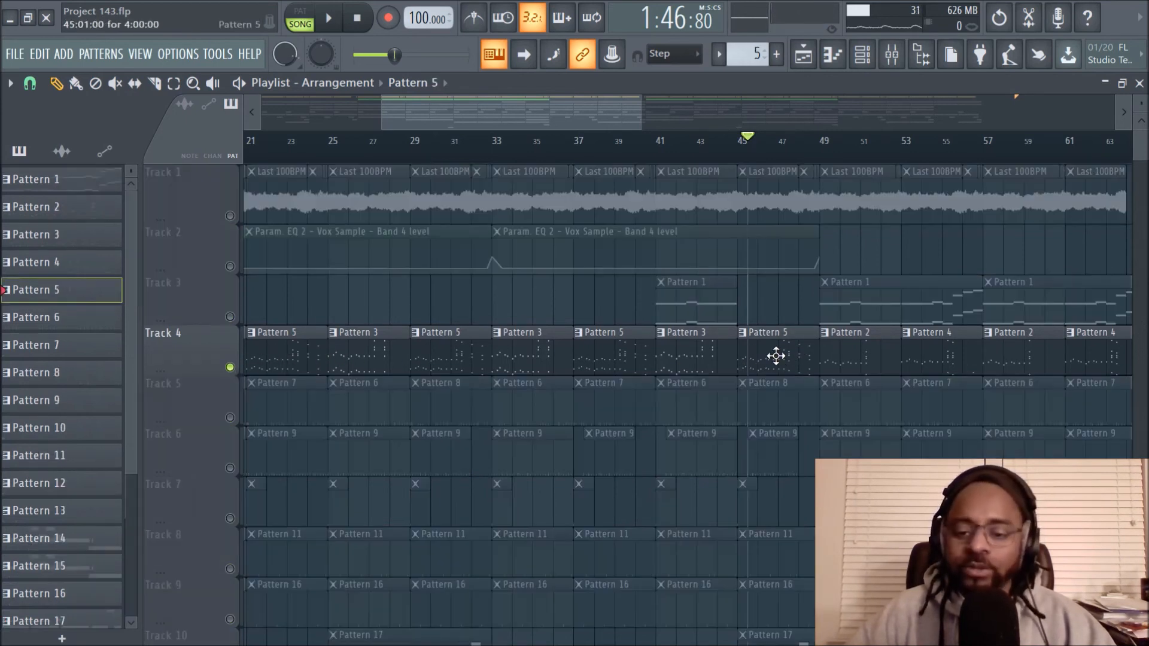
click(740, 157)
key(space)
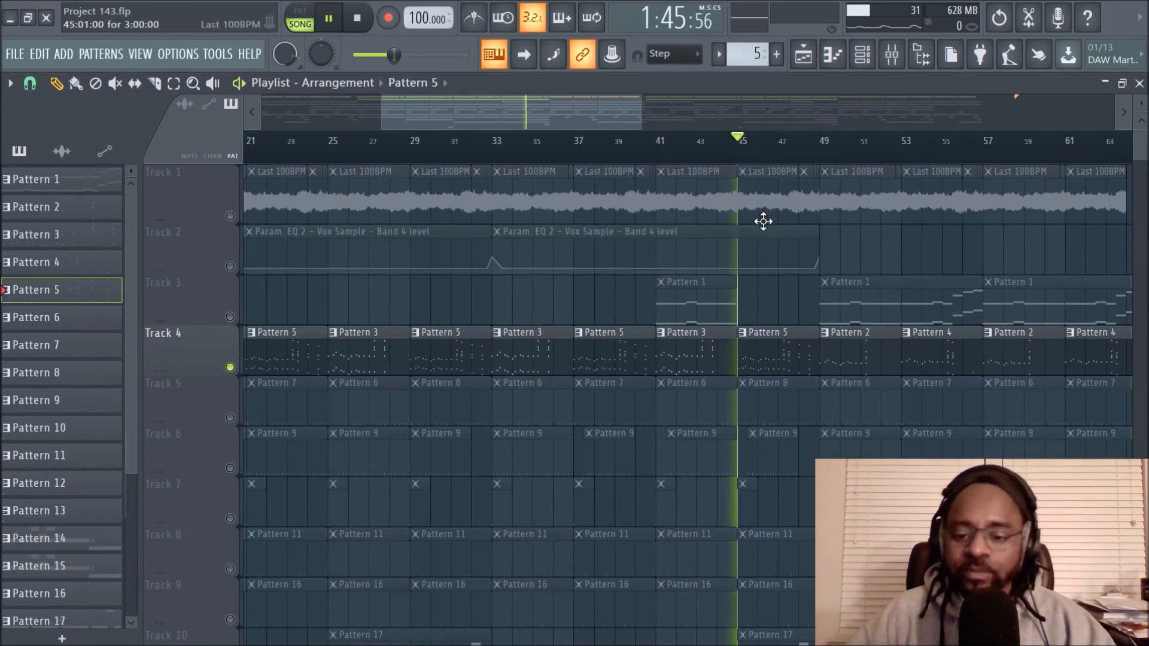
scroll(824, 325, down, 4)
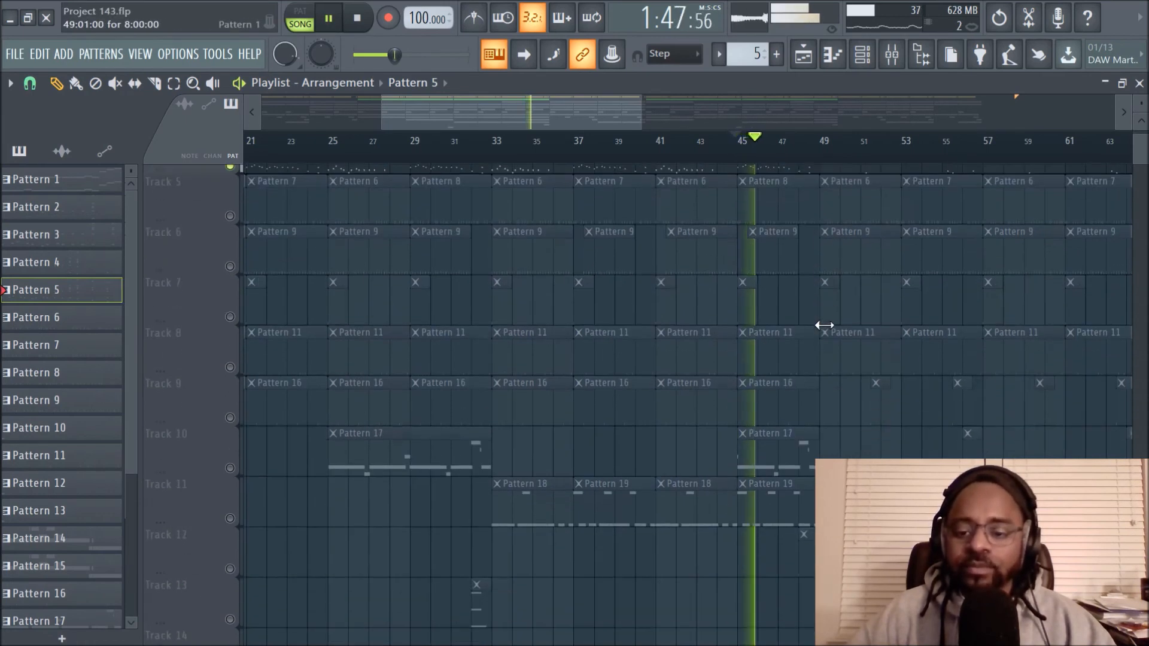
scroll(824, 325, down, 2)
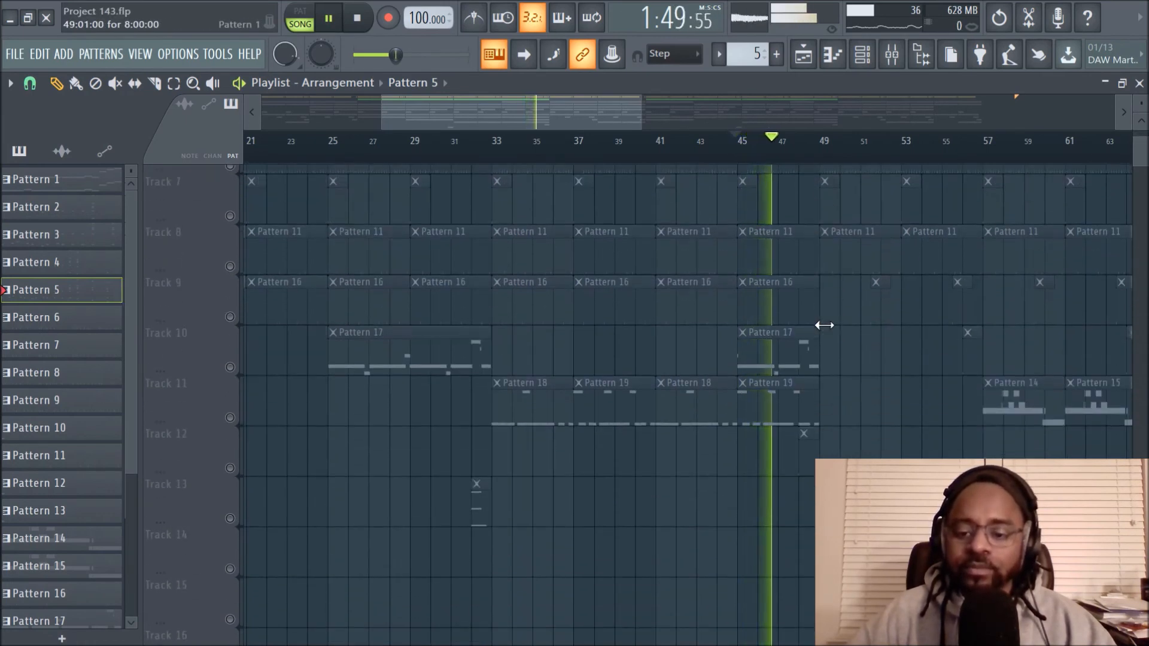
scroll(824, 325, up, 2)
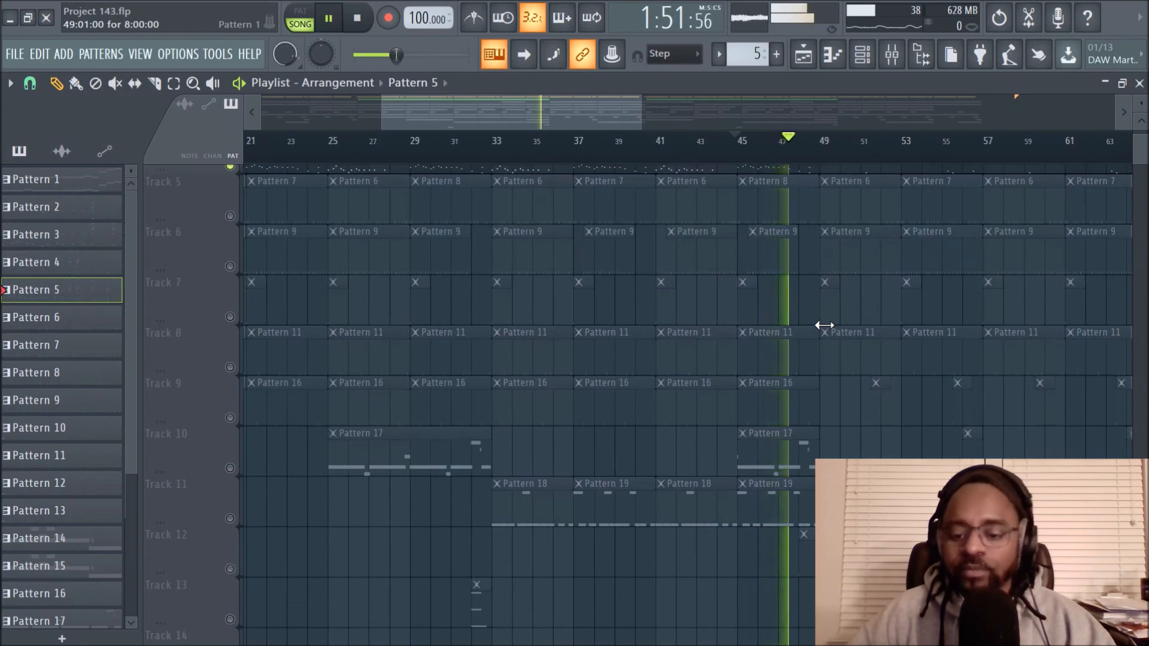
scroll(824, 325, up, 3)
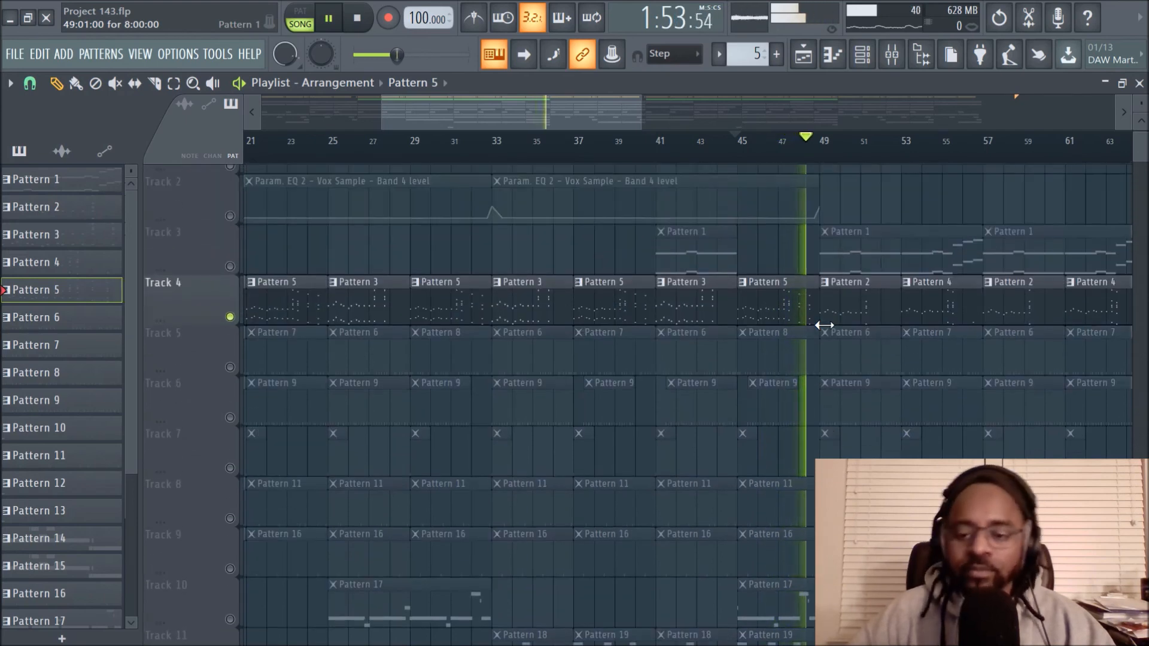
key(space)
Step: Activate Track 10 alongside Track 4 and replay the section from bar 45 to hear its Pattern 17 clip
scroll(824, 325, down, 4)
scroll(824, 325, up, 4)
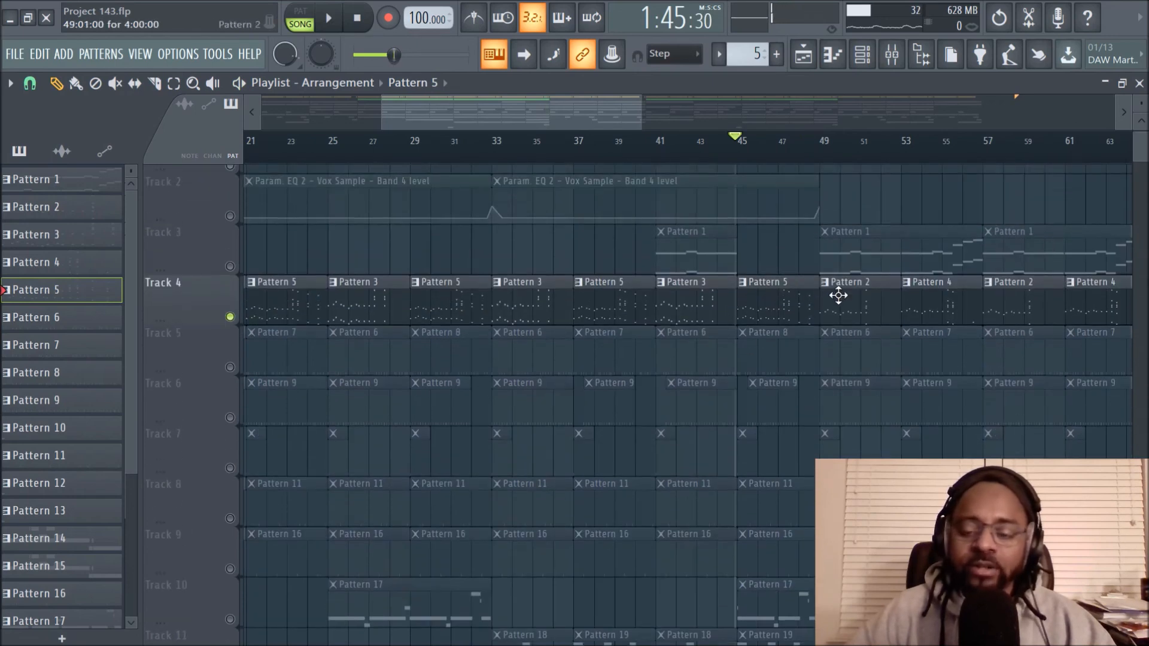
scroll(783, 148, down, 3)
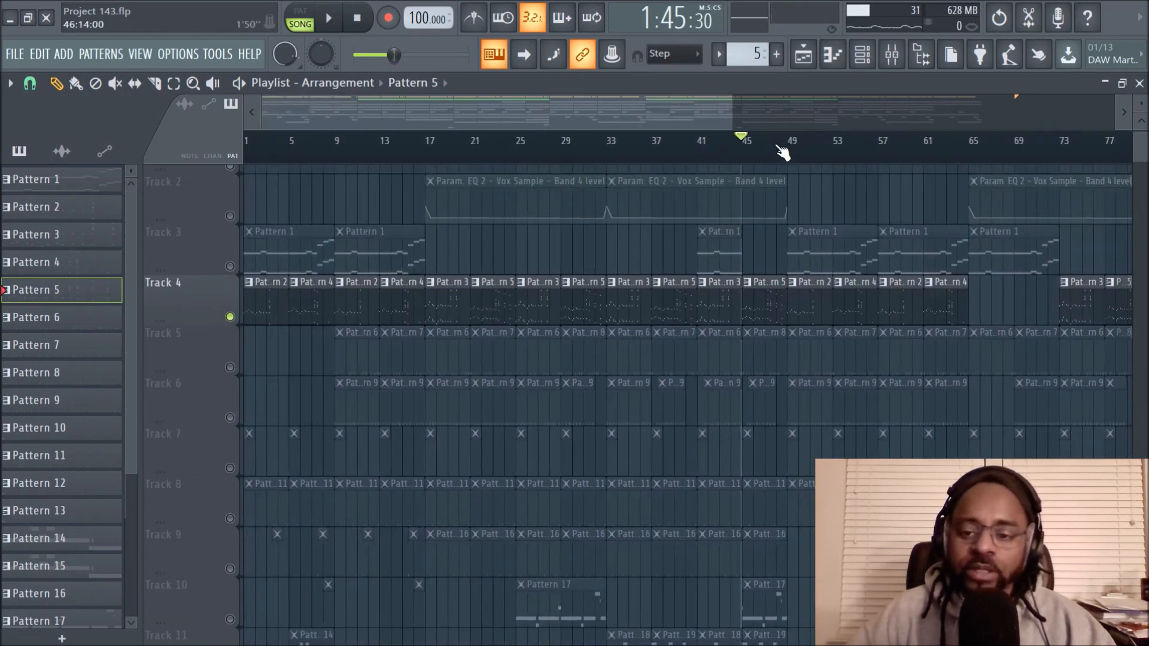
scroll(754, 324, down, 2)
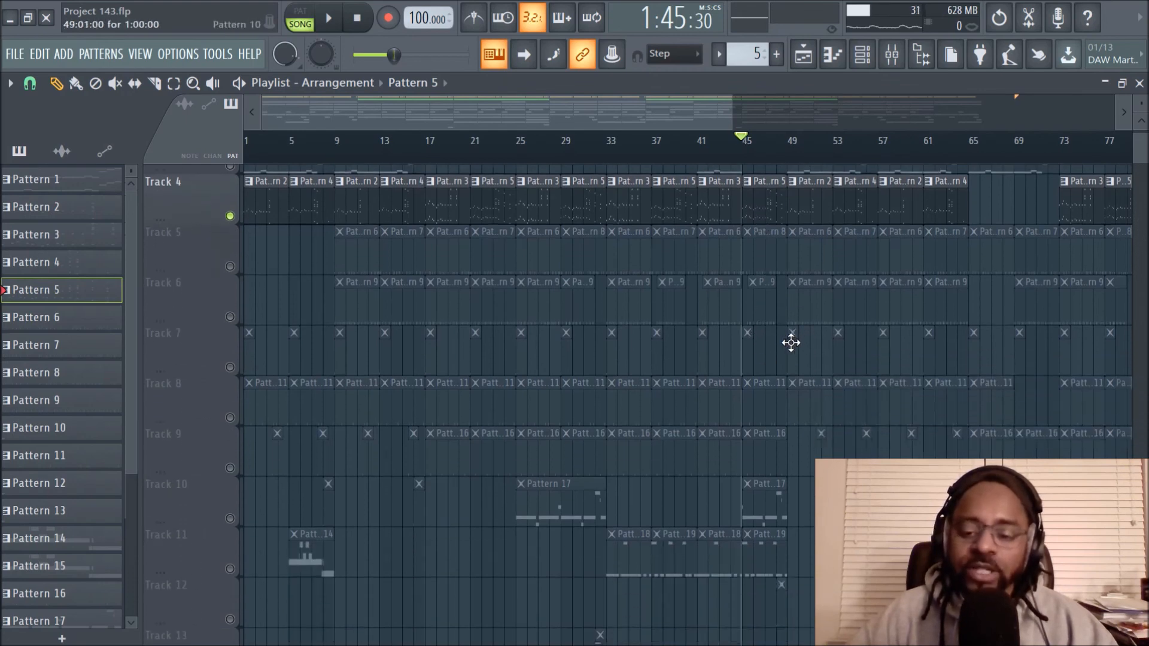
click(231, 519)
key(space)
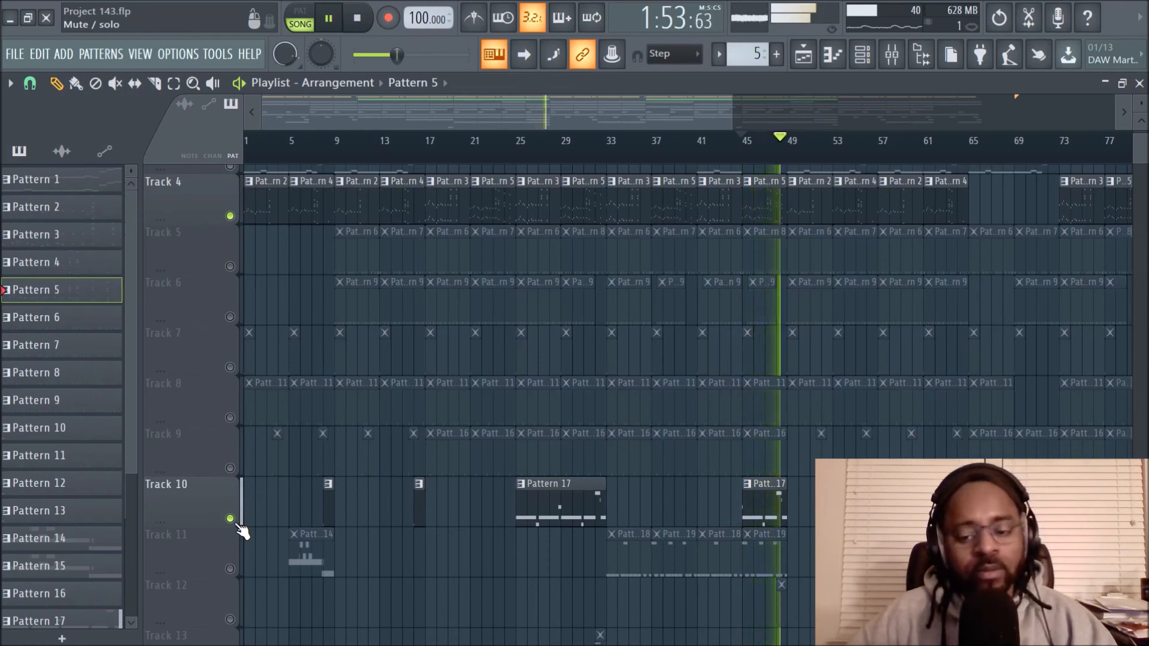
key(space)
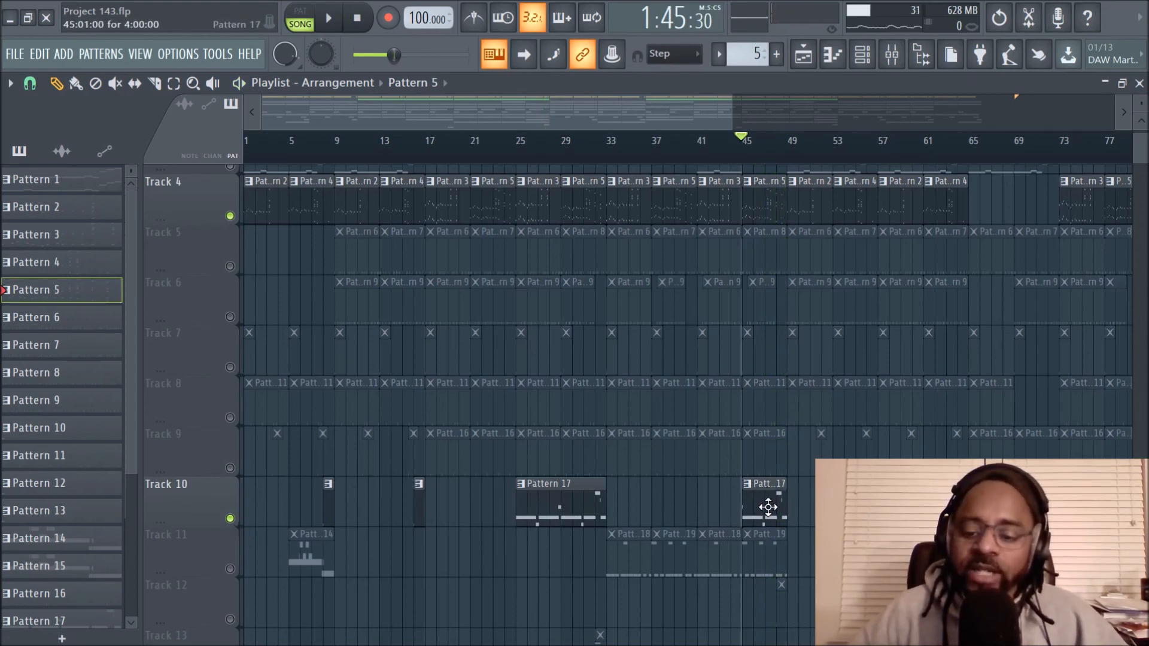
Step: Reactivate all playlist tracks using Track 3's solo state
scroll(760, 150, down, 1)
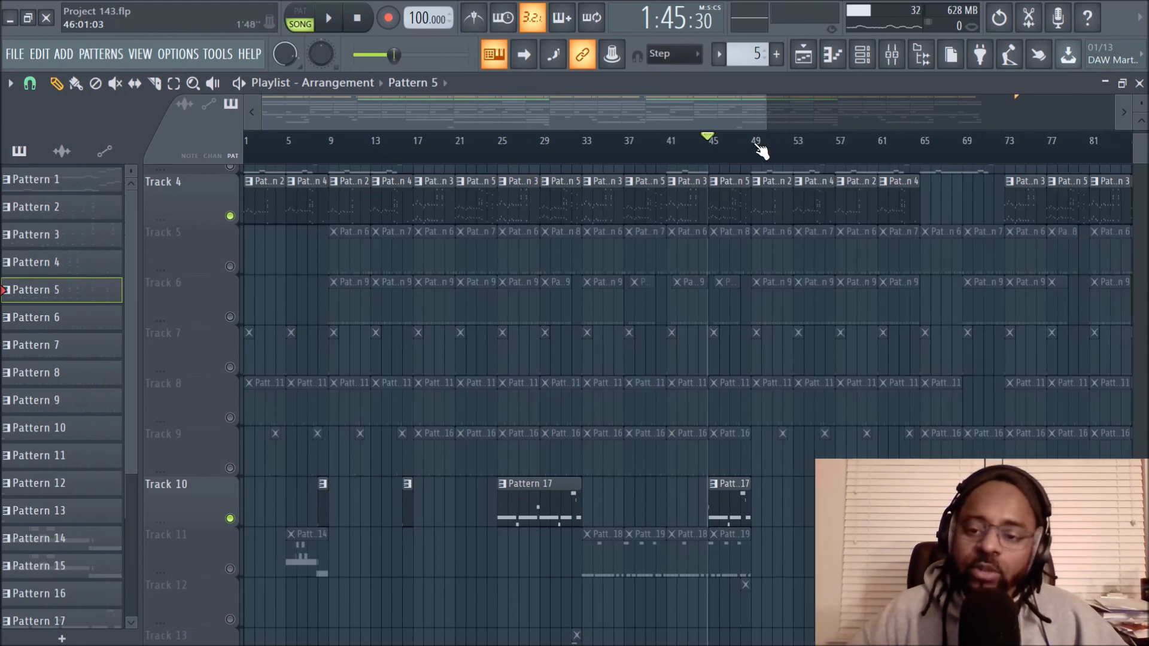
scroll(786, 431, up, 3)
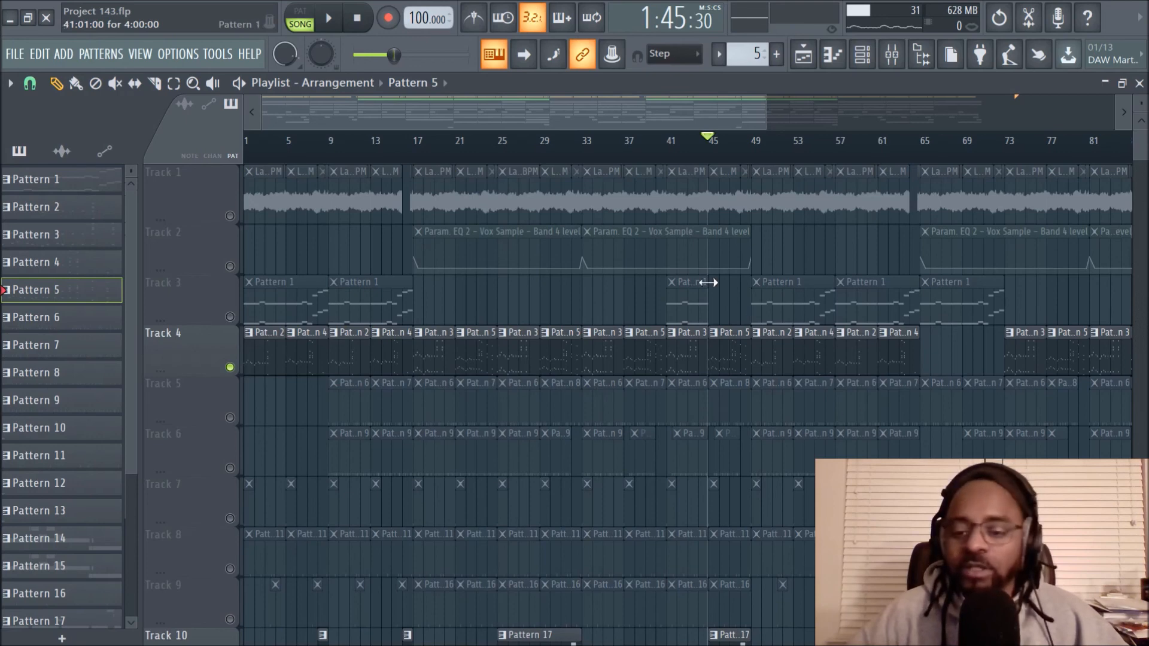
right_click(235, 317)
right_click(235, 317)
Step: Examine how the patterns on Tracks 1 to 13 are arranged from bar 25 to the song's End marker
drag(627, 116, 760, 118)
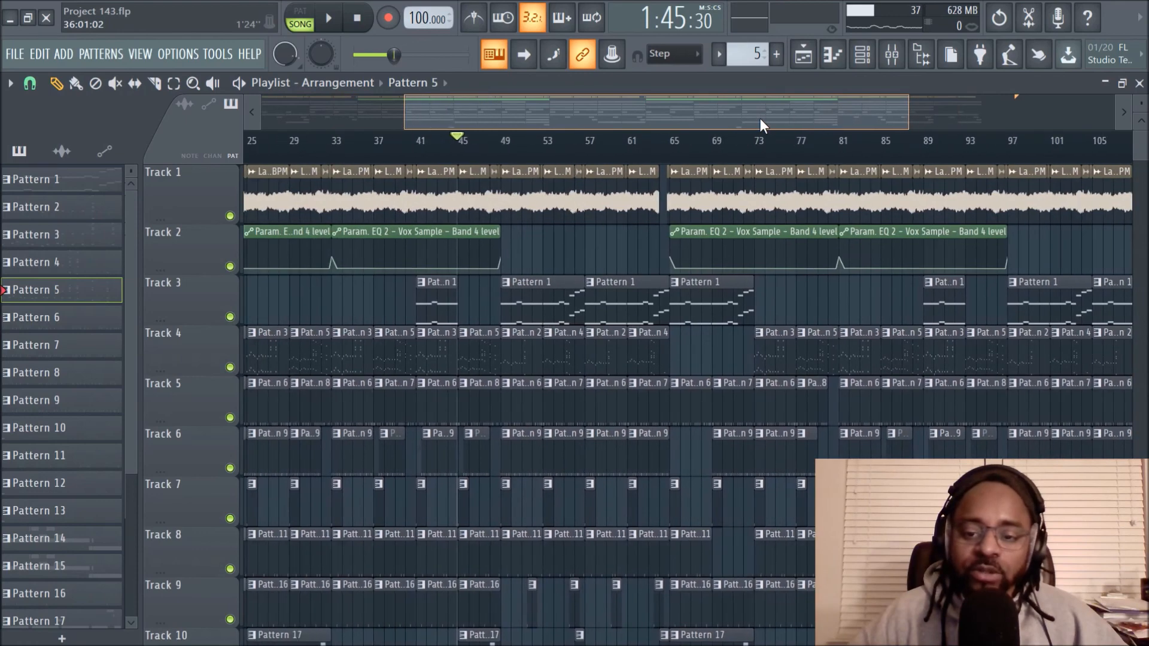
scroll(569, 300, down, 5)
scroll(566, 302, up, 5)
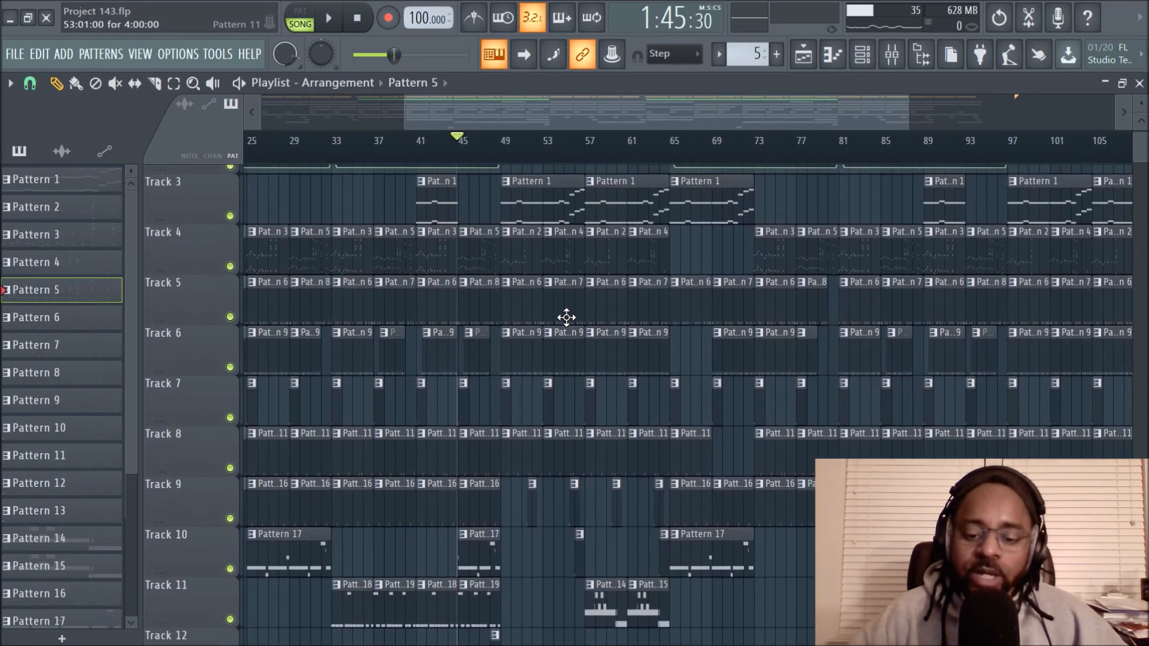
drag(755, 120, 830, 118)
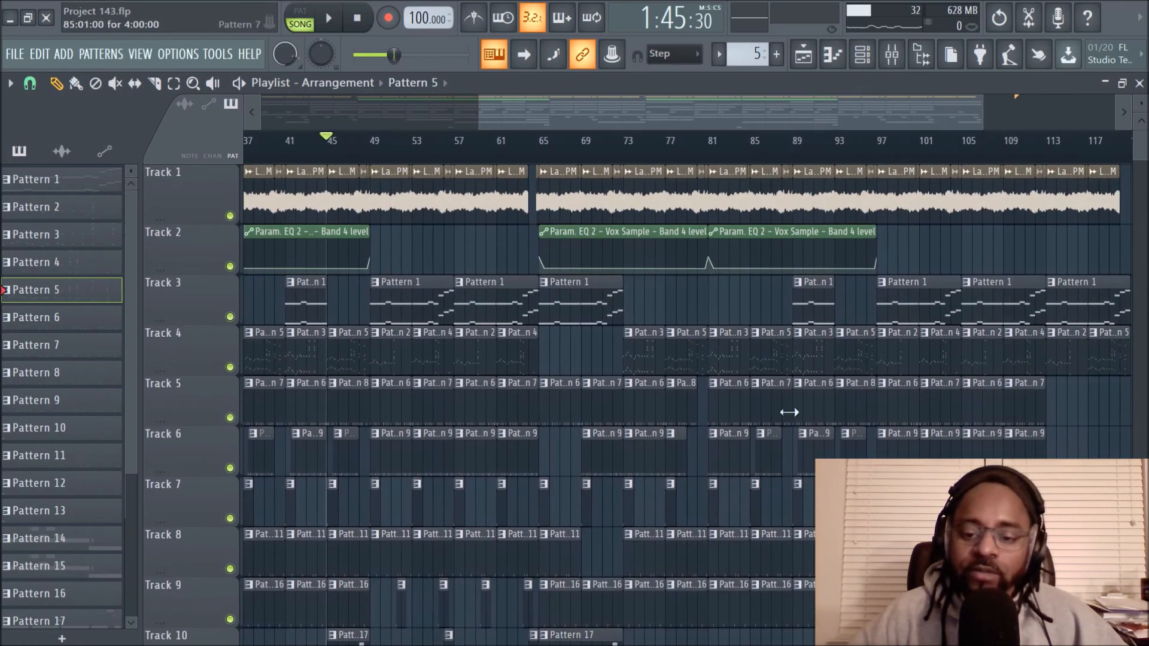
scroll(663, 502, down, 5)
scroll(661, 503, up, 4)
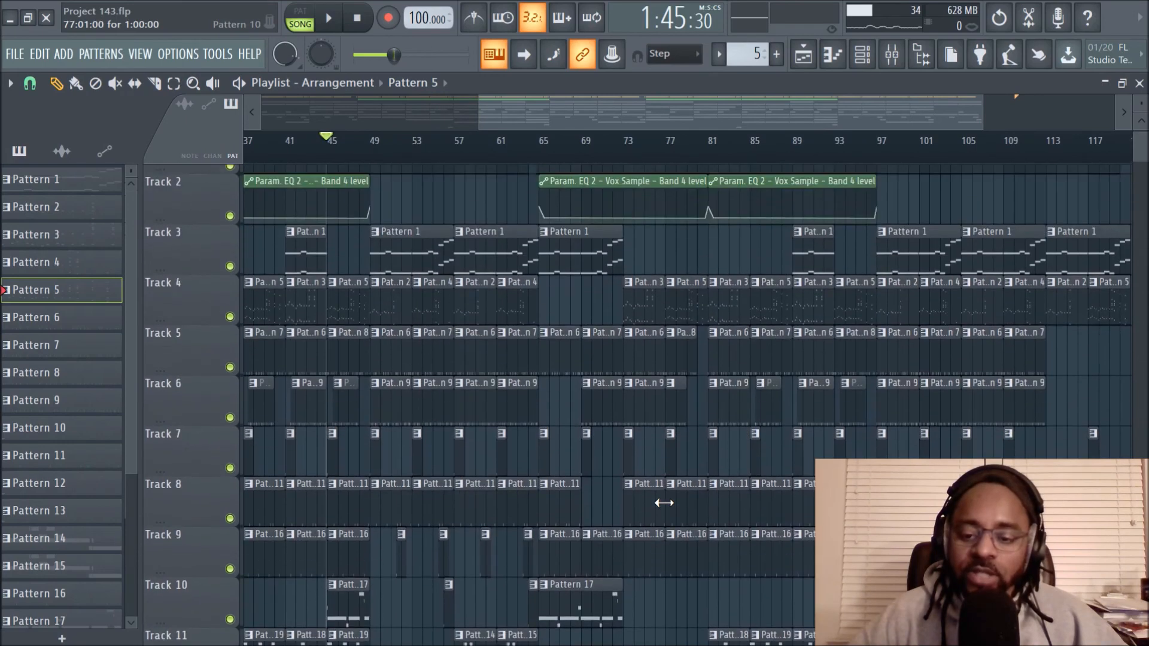
drag(679, 122, 865, 123)
scroll(885, 310, down, 4)
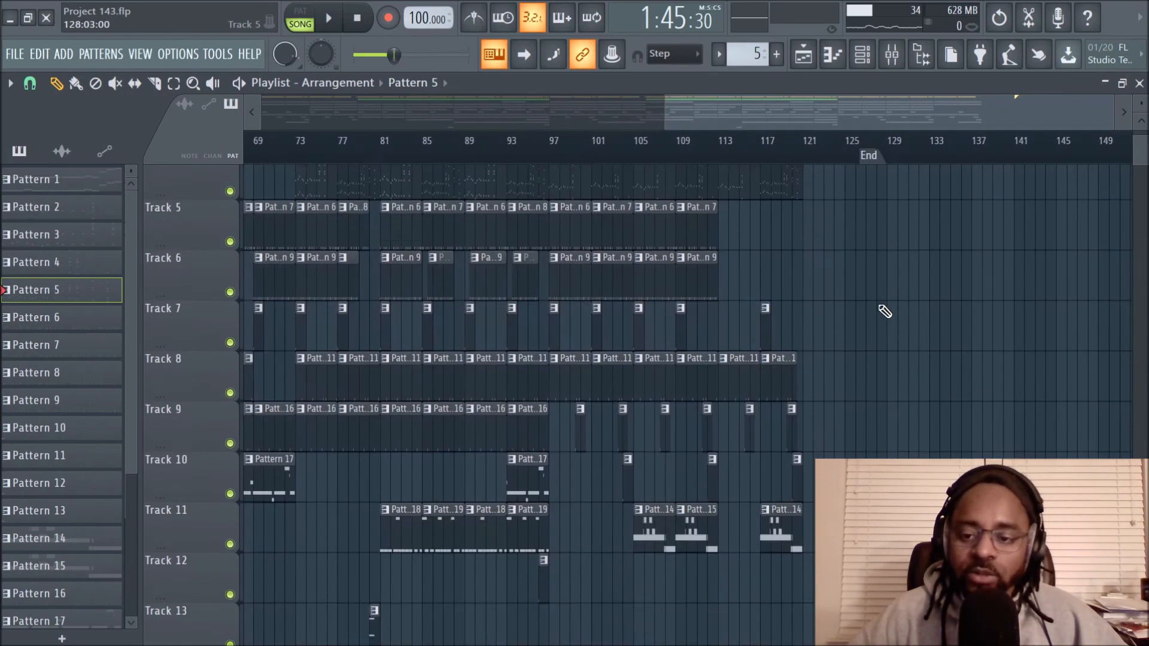
scroll(884, 311, up, 5)
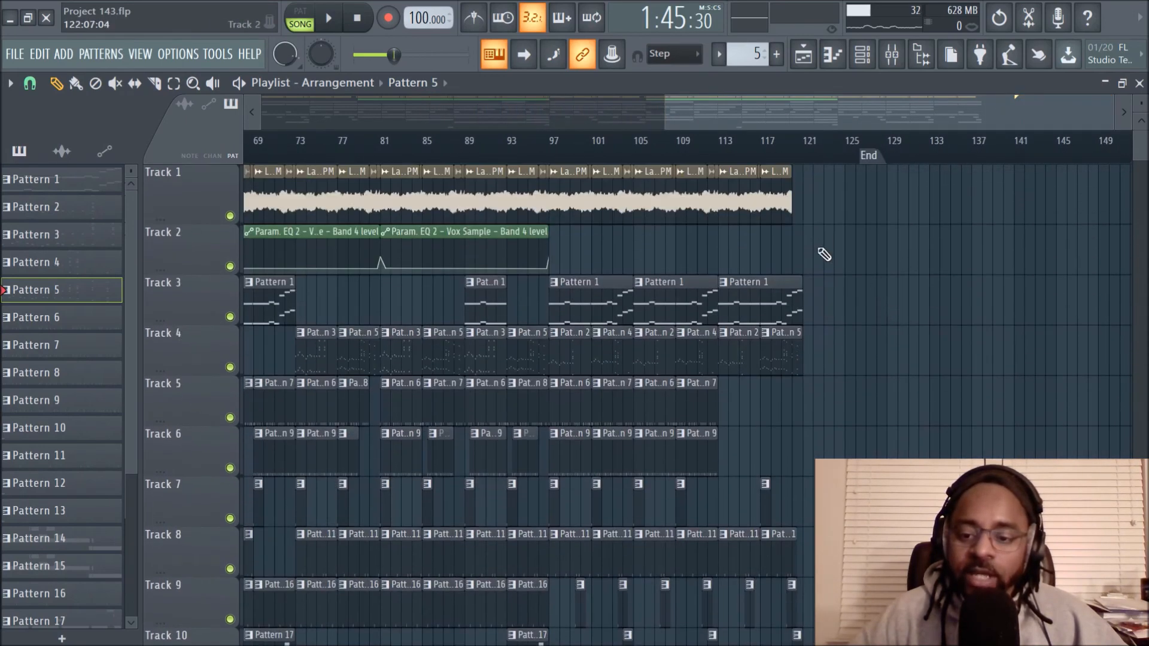
scroll(832, 282, down, 4)
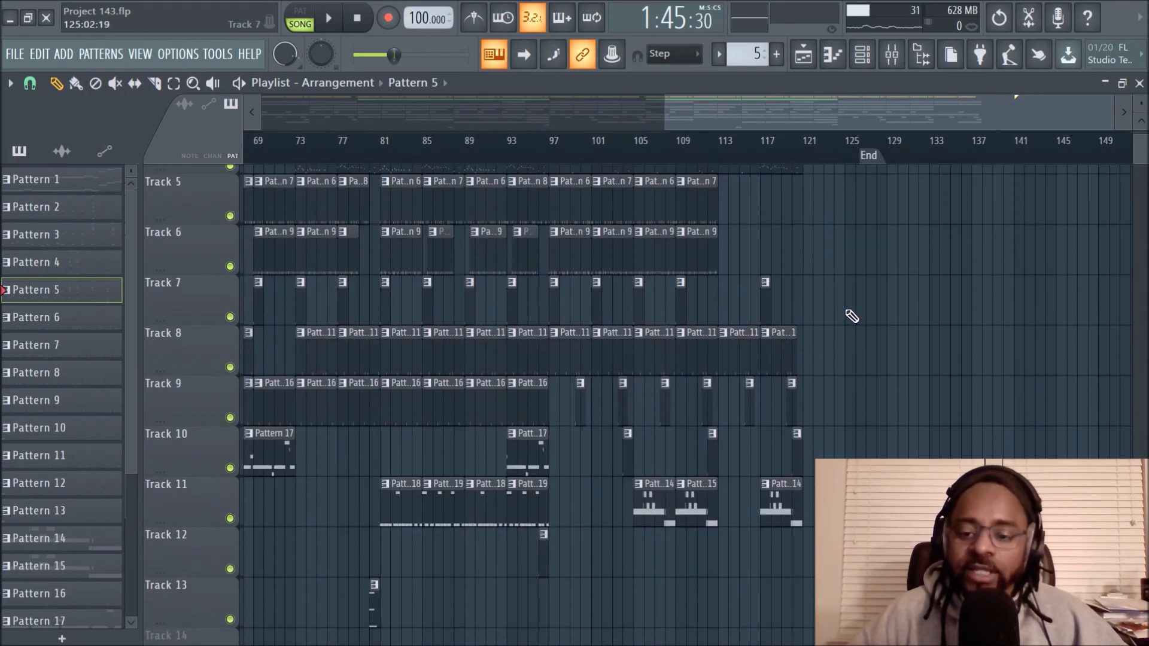
Step: Play the song's ending from about bar 116 to past bar 123 while checking the clips on all tracks, then stop playback
scroll(848, 309, up, 4)
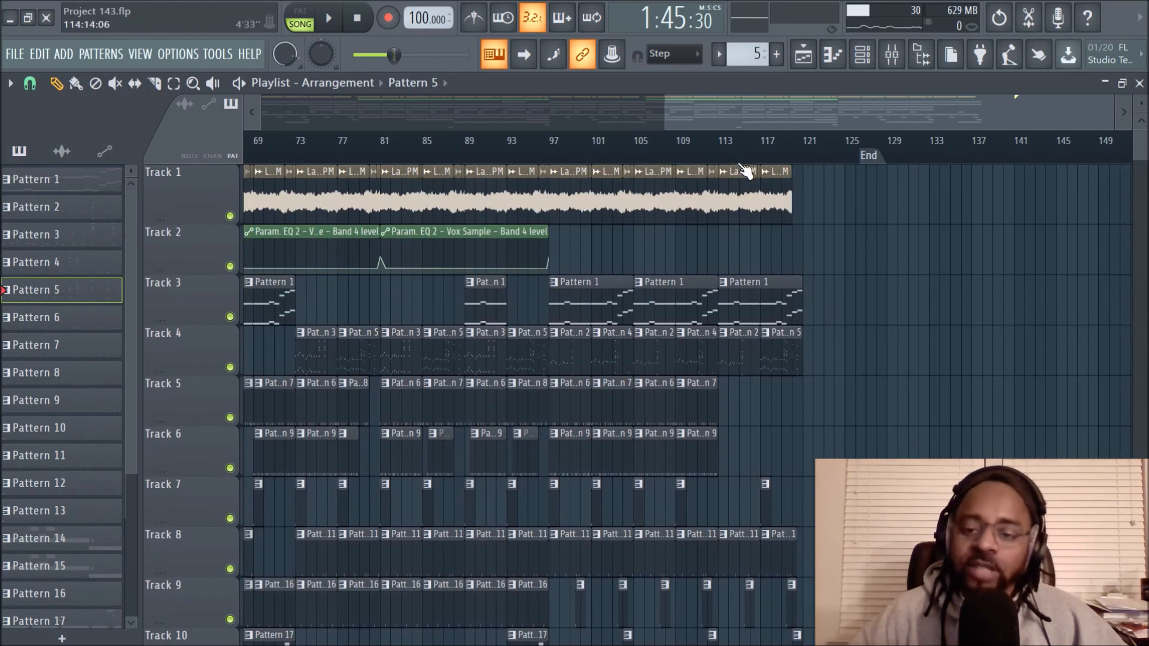
click(757, 157)
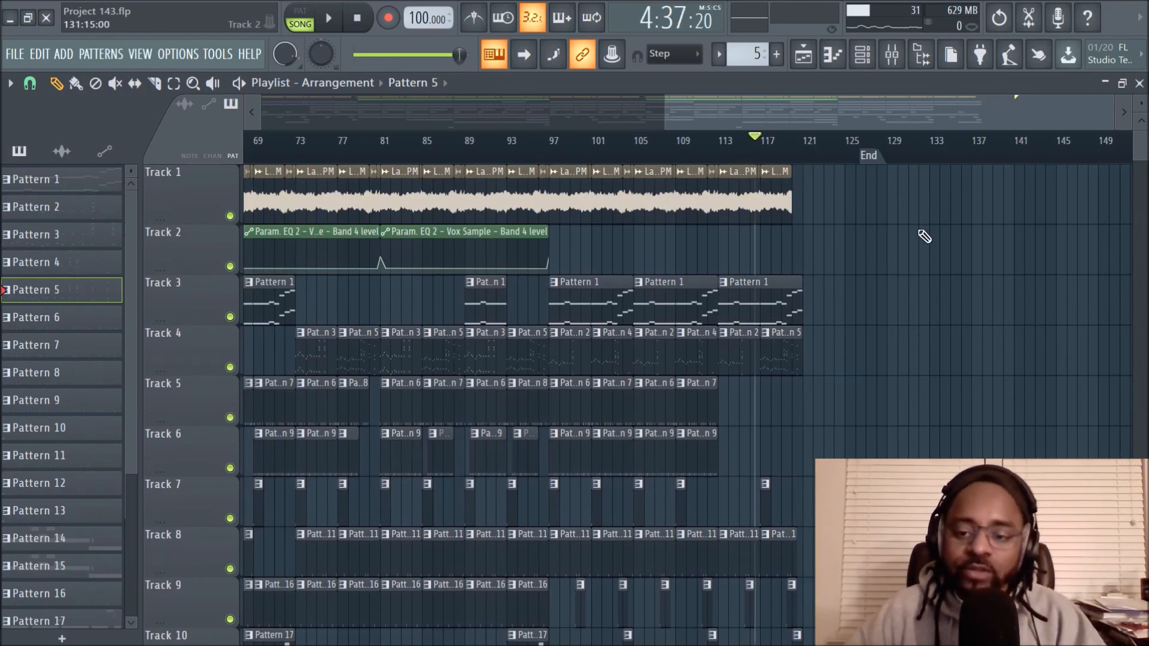
key(space)
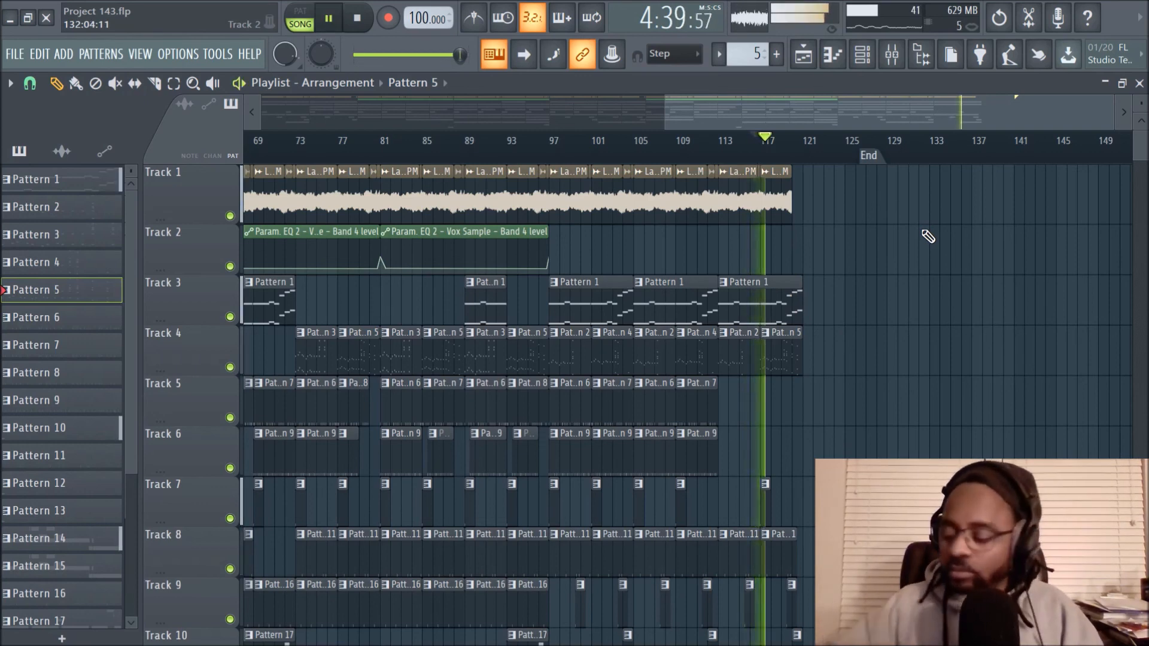
scroll(213, 404, down, 5)
scroll(213, 404, up, 6)
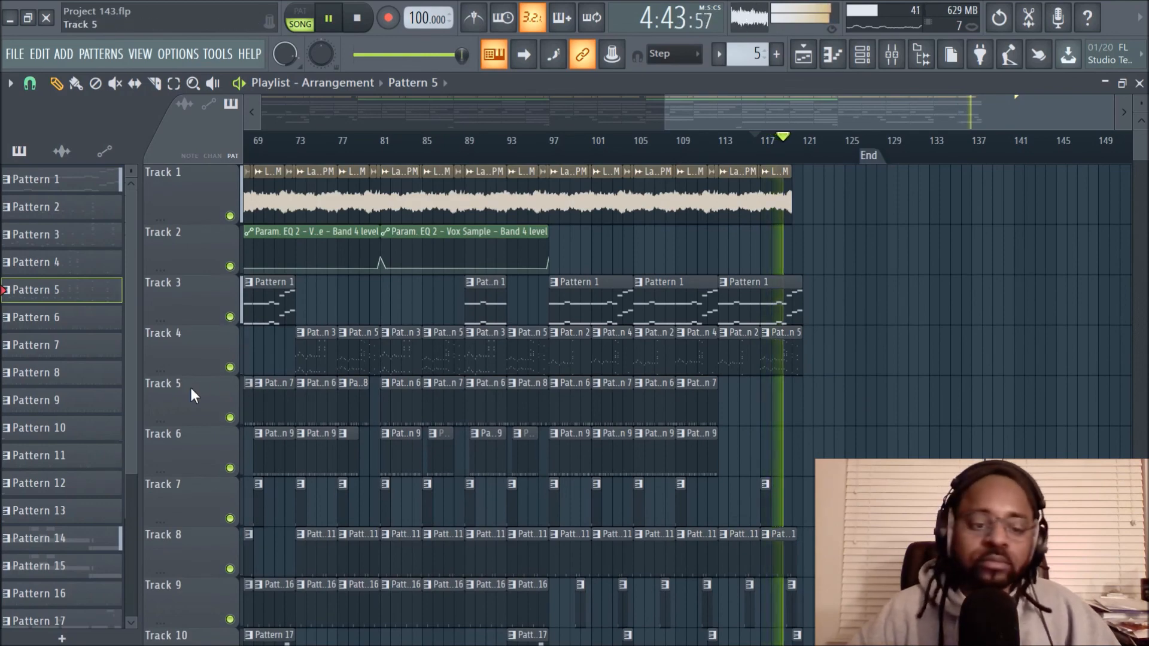
scroll(190, 387, down, 7)
scroll(190, 387, up, 7)
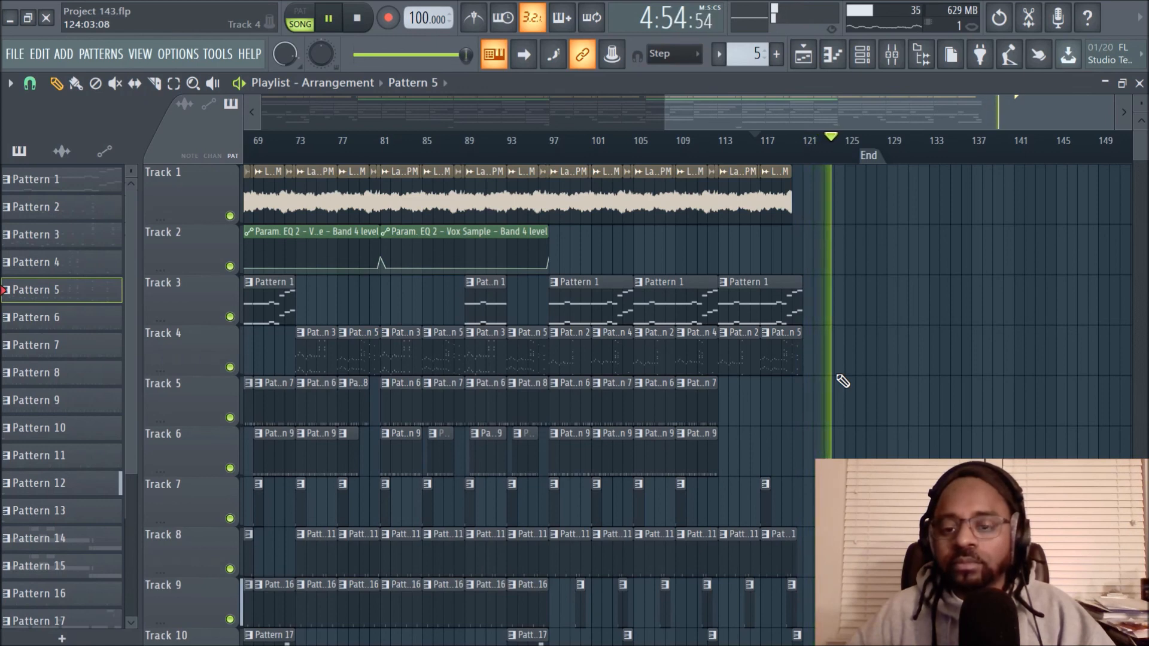
key(space)
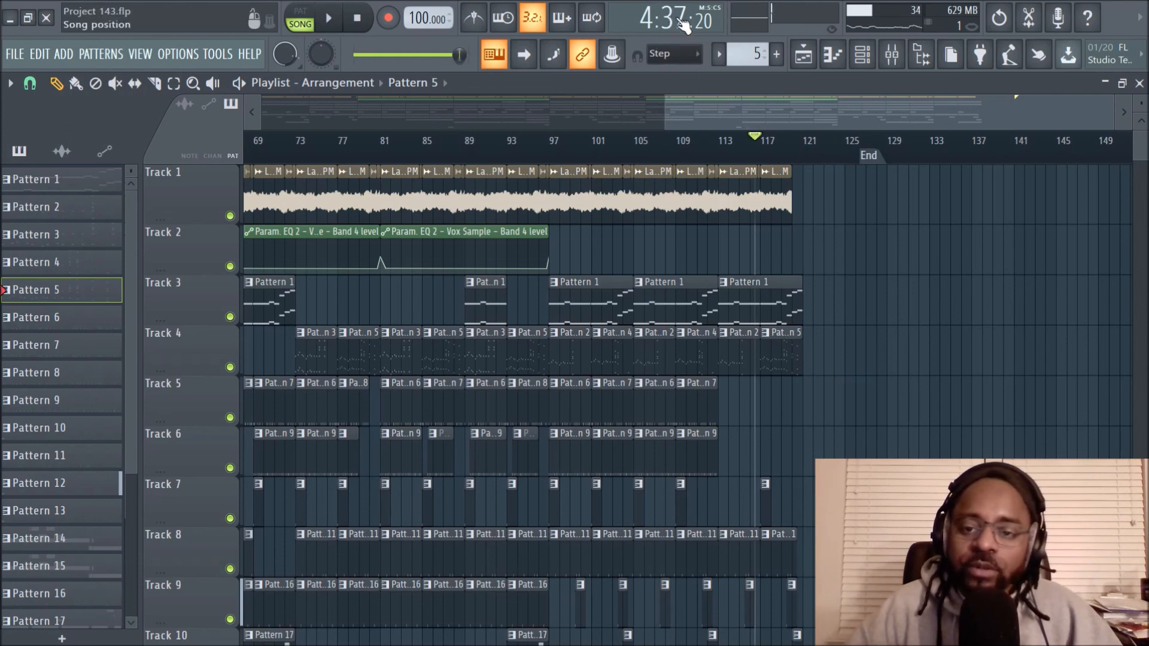
Step: Examine the full arrangement from bar 1 to the End marker, comparing how the clips on Tracks 1 to 13 enter and drop out between sections
scroll(691, 161, down, 3)
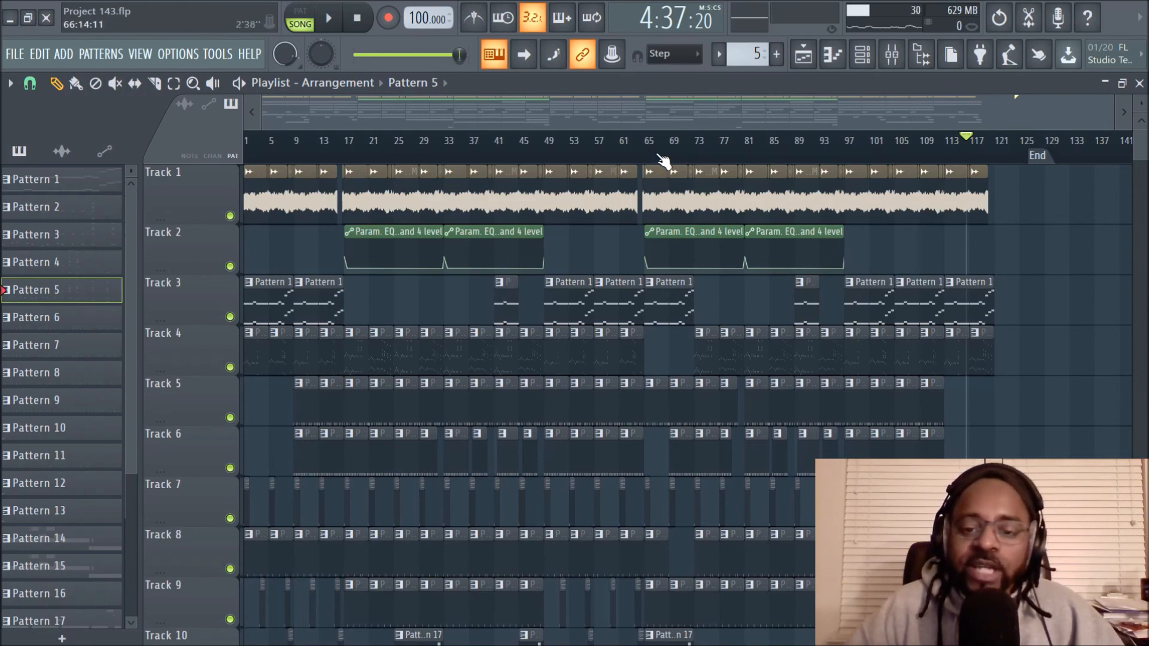
scroll(704, 307, down, 3)
scroll(701, 306, up, 3)
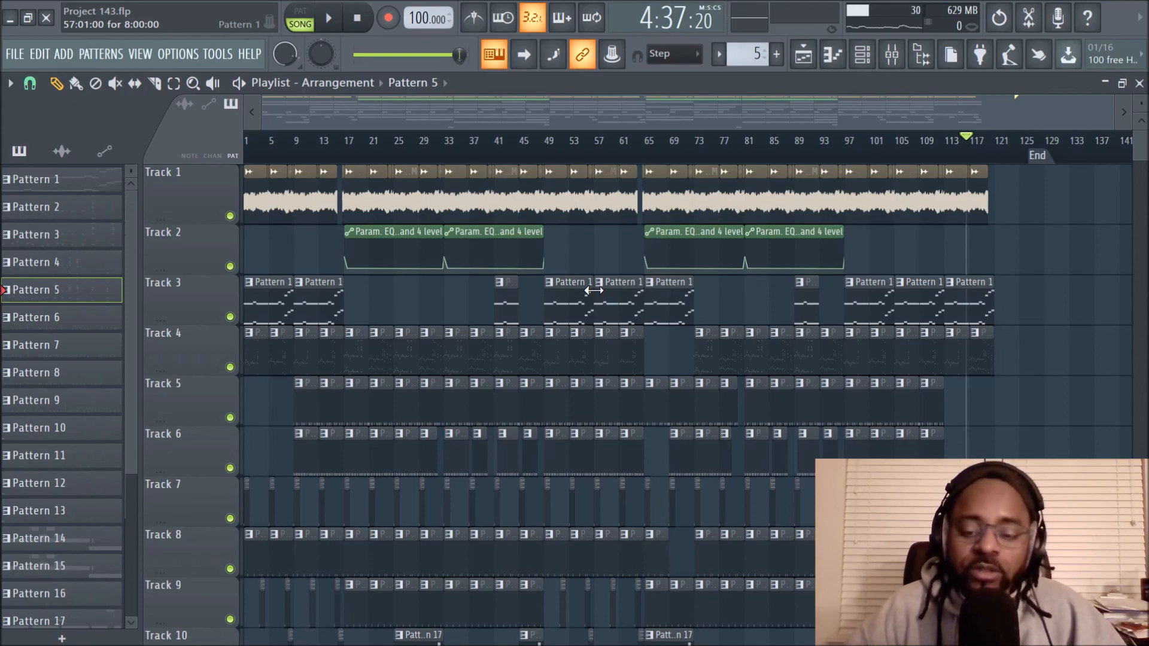
scroll(570, 153, up, 3)
drag(577, 121, 436, 149)
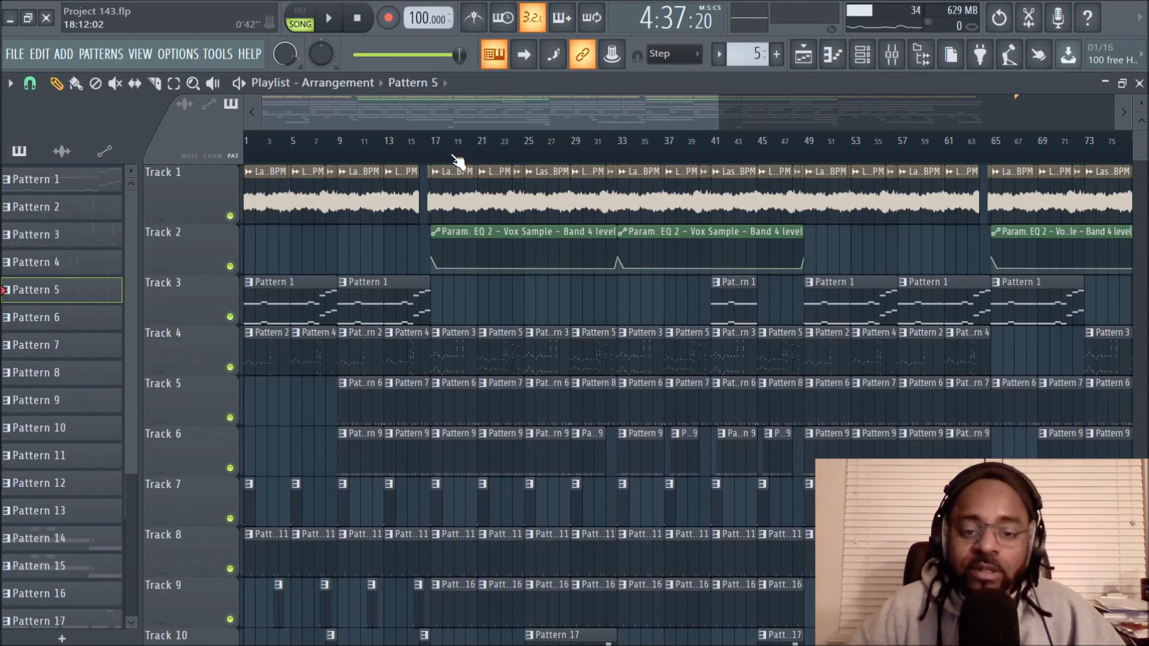
scroll(457, 160, down, 4)
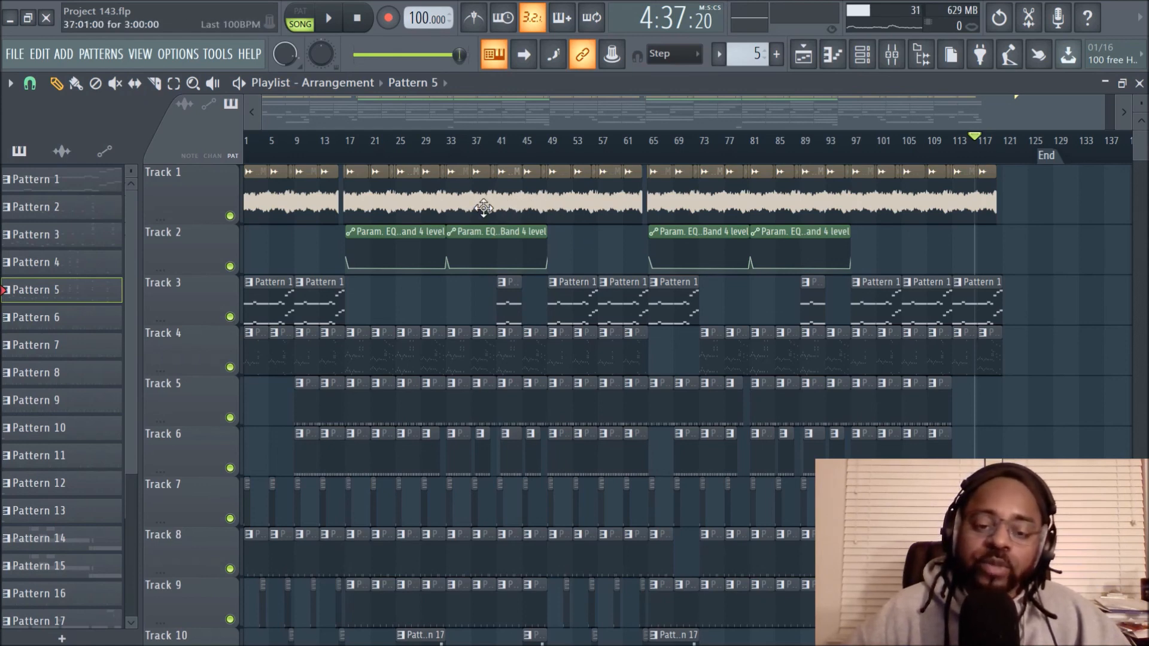
scroll(595, 392, down, 5)
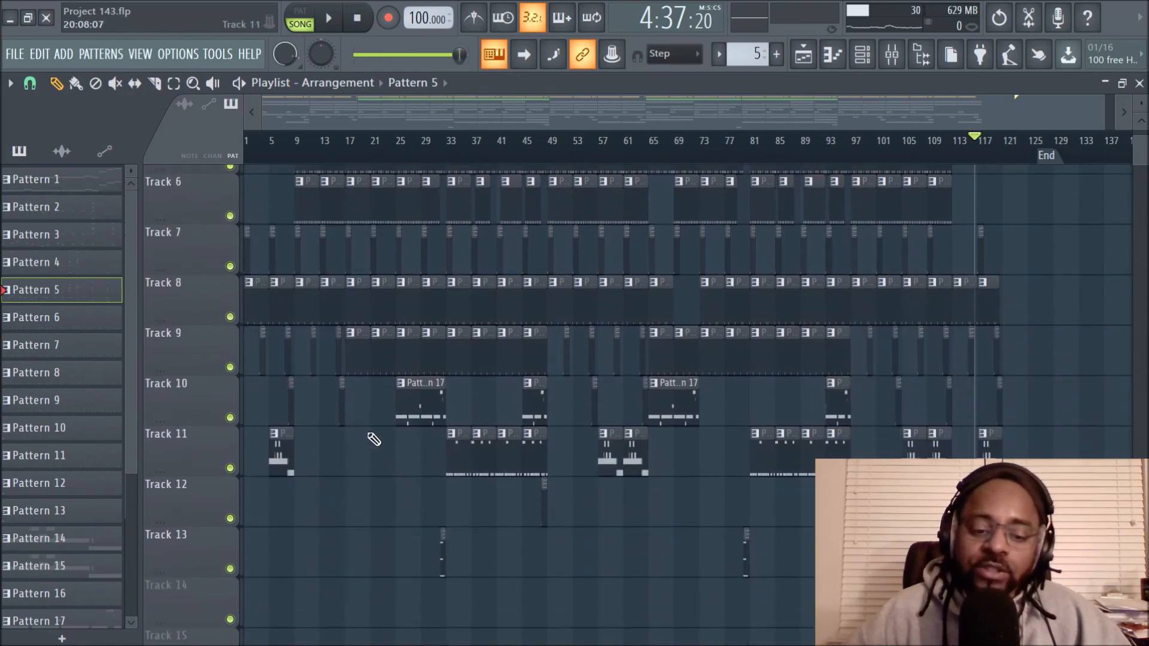
scroll(459, 420, up, 5)
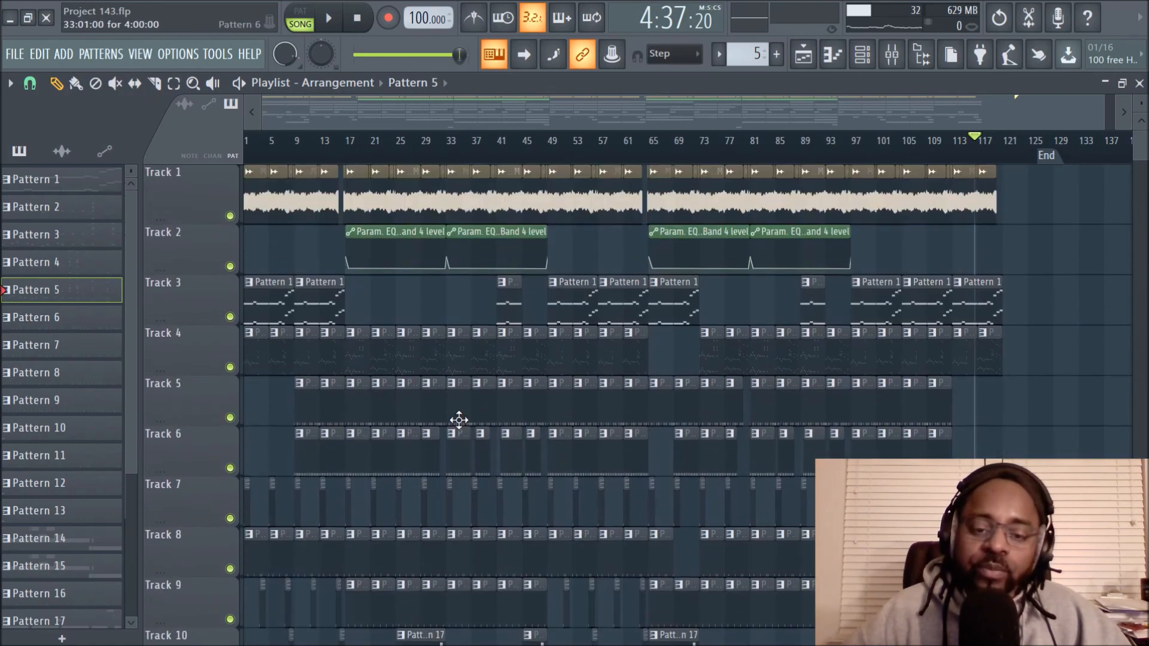
scroll(459, 420, down, 3)
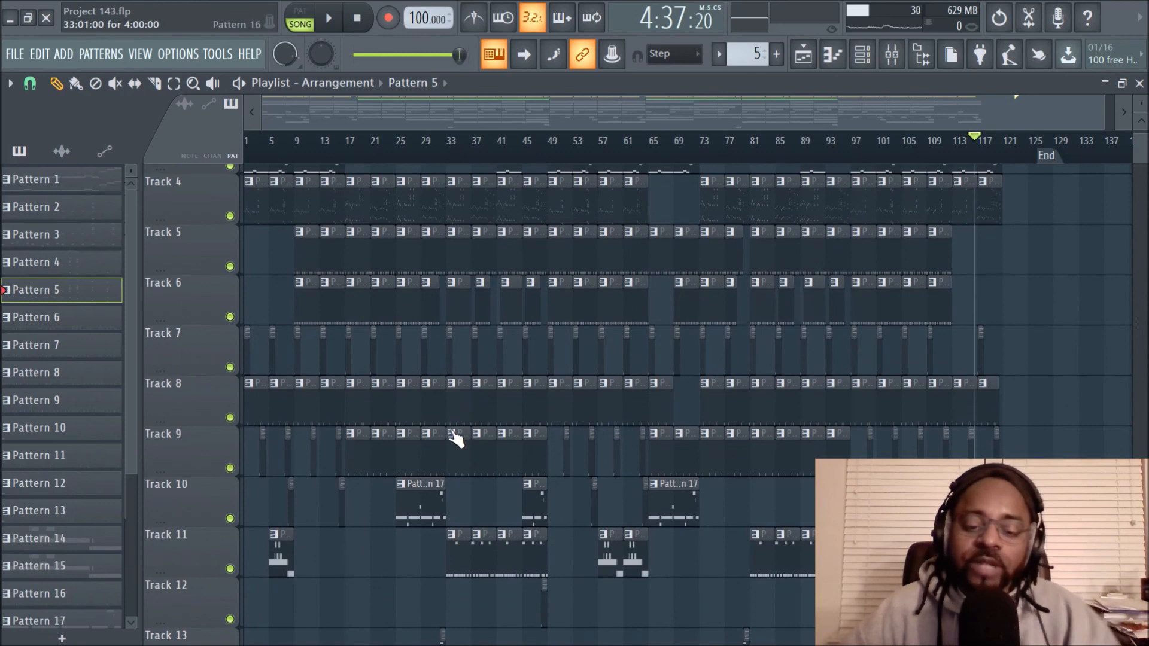
scroll(453, 441, up, 3)
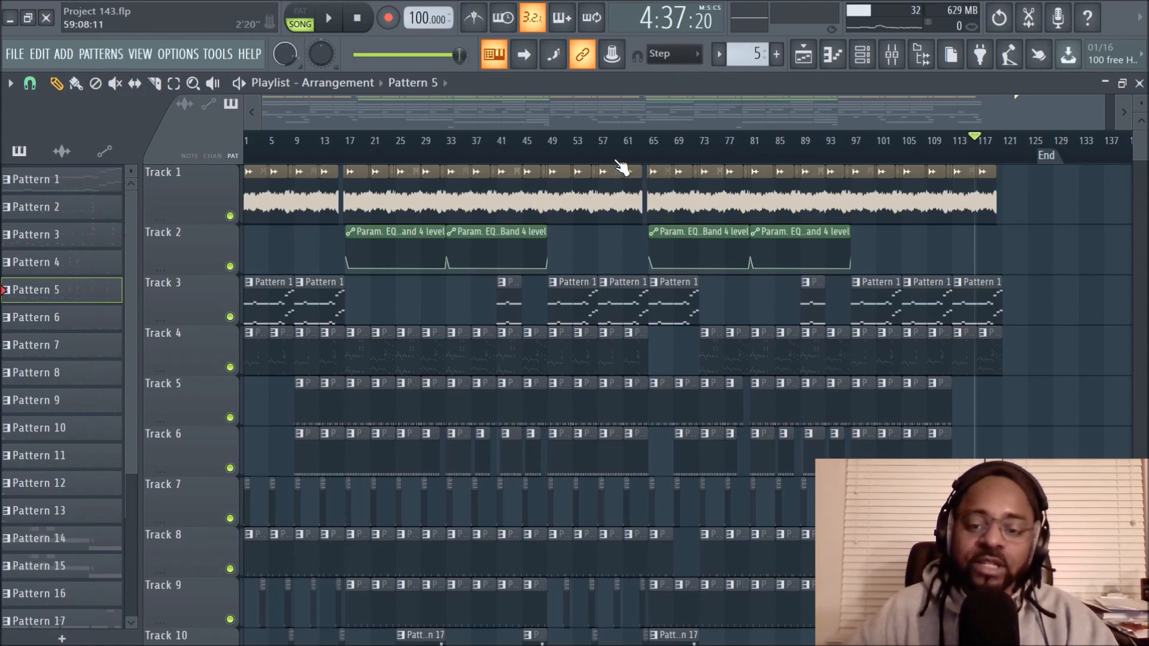
scroll(621, 143, up, 2)
drag(619, 123, 392, 150)
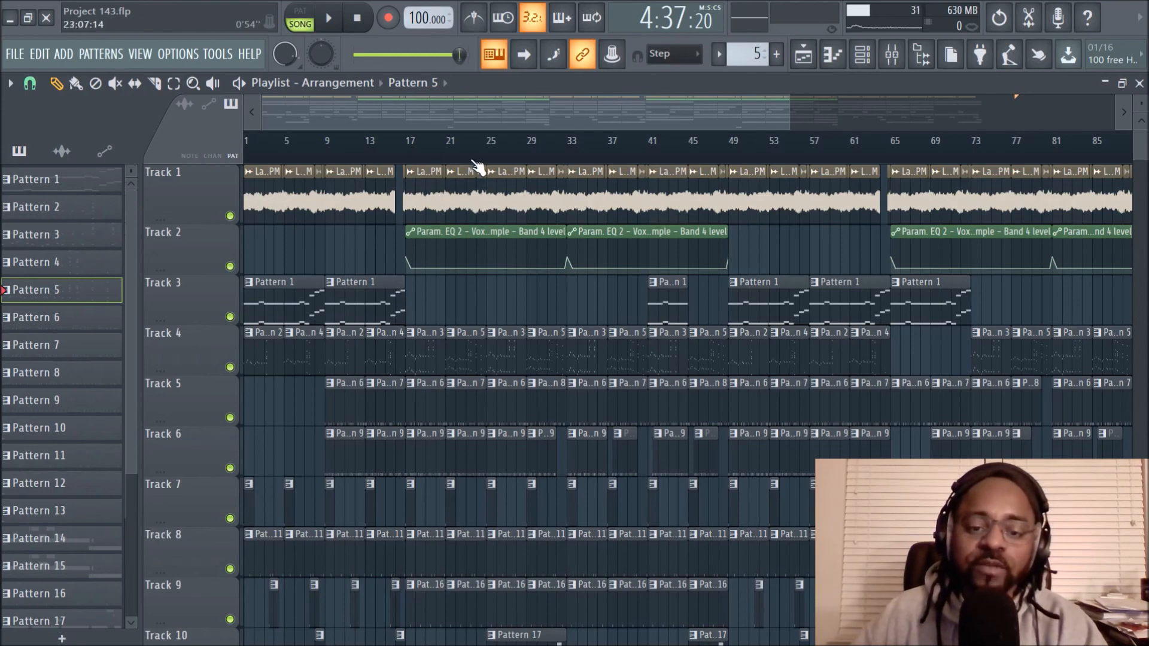
scroll(477, 167, down, 3)
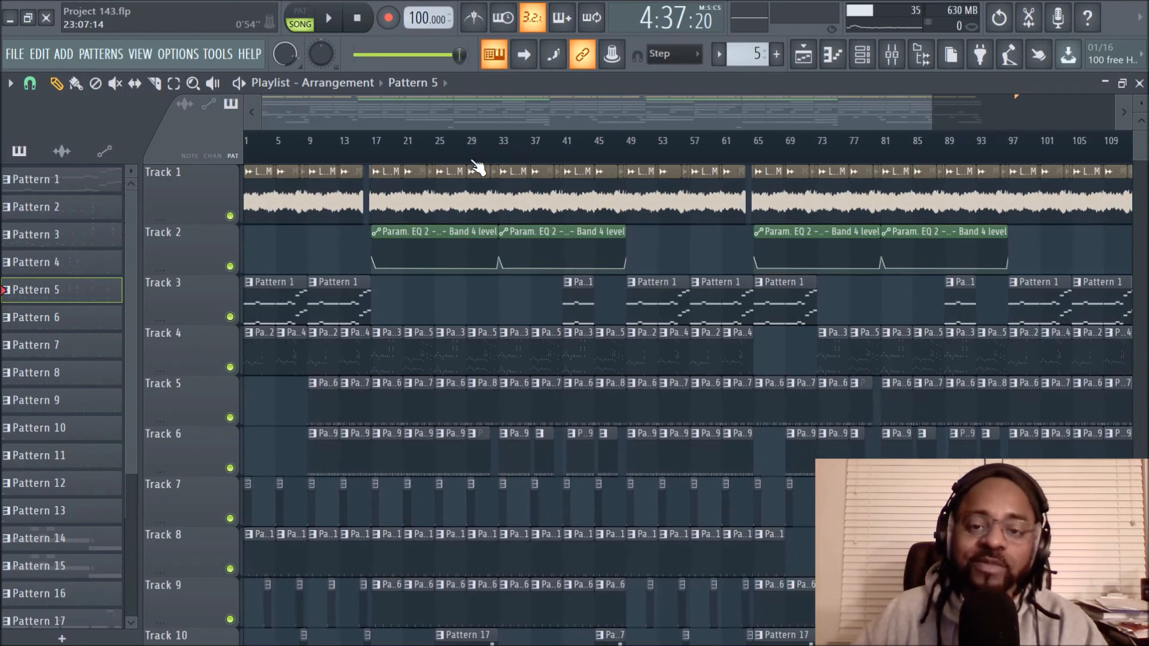